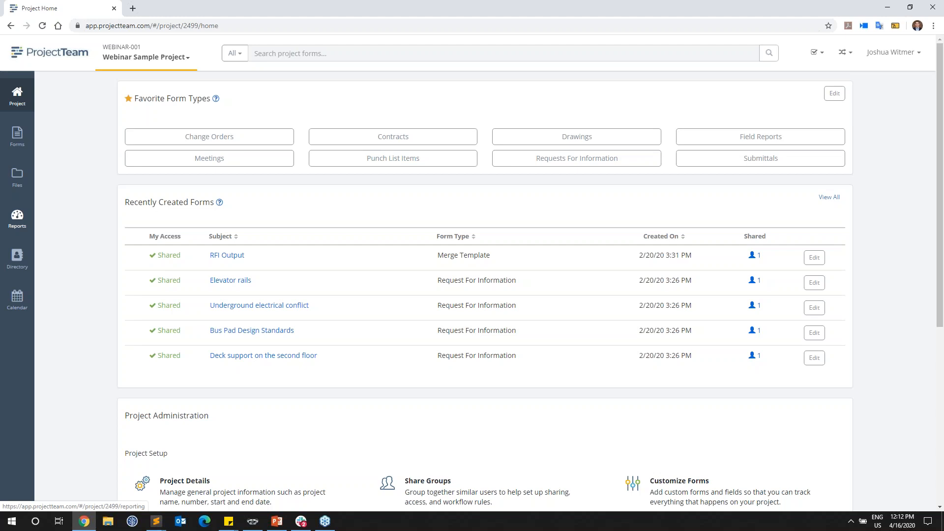
# Step: Open the project's reports area and look over the report types available for a new report
pyautogui.click(17, 219)
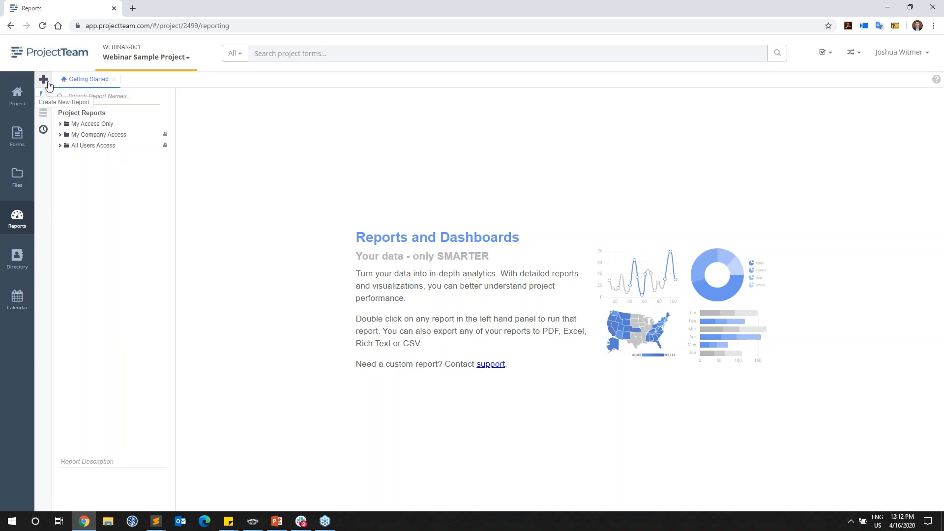
pyautogui.click(43, 80)
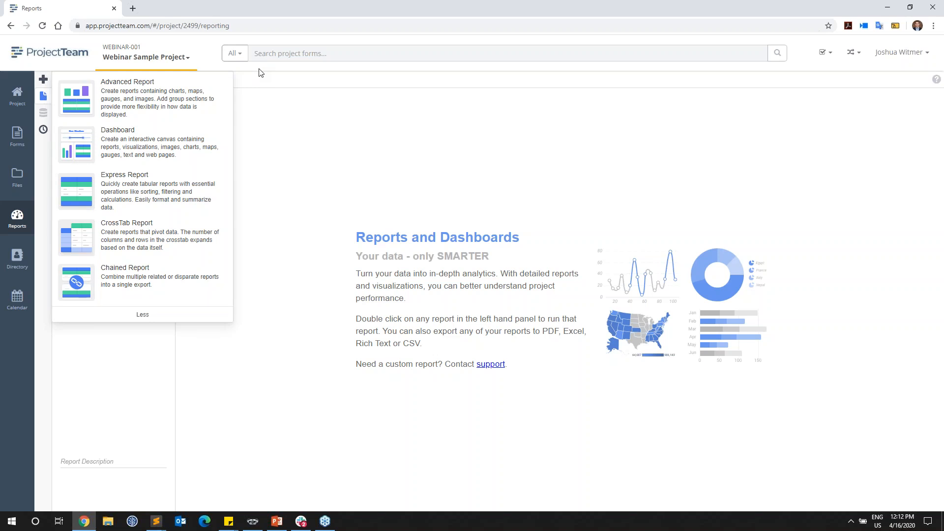
pyautogui.click(241, 76)
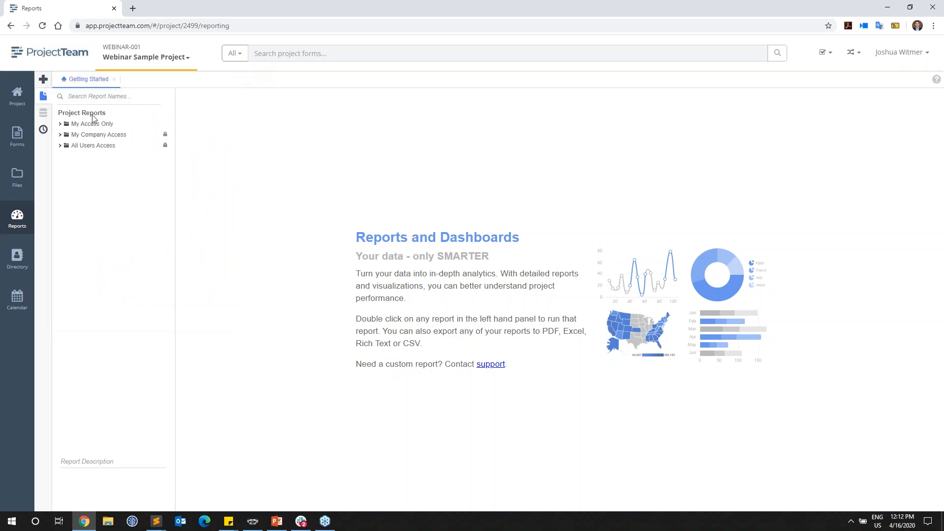
# Step: Open the Requests For Information log in a separate browser tab and bring it into view
pyautogui.click(17, 138)
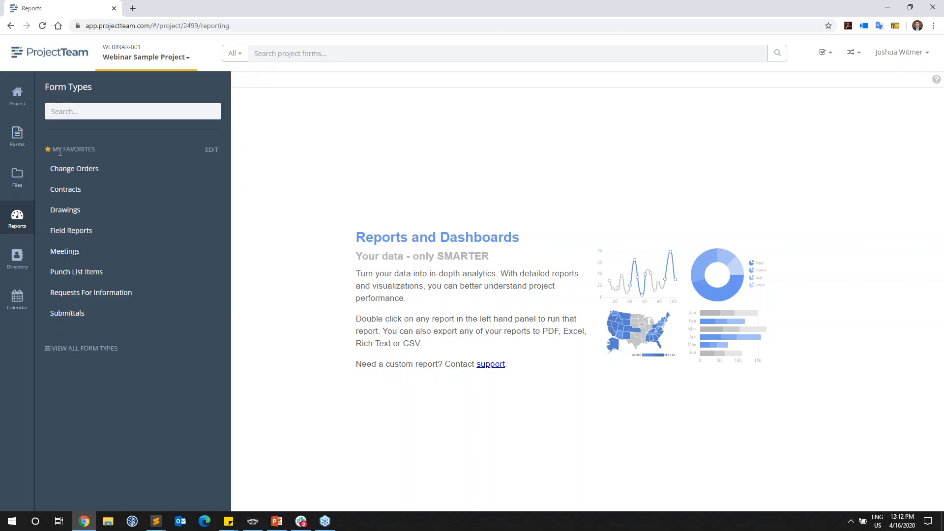
pyautogui.rightClick(131, 295)
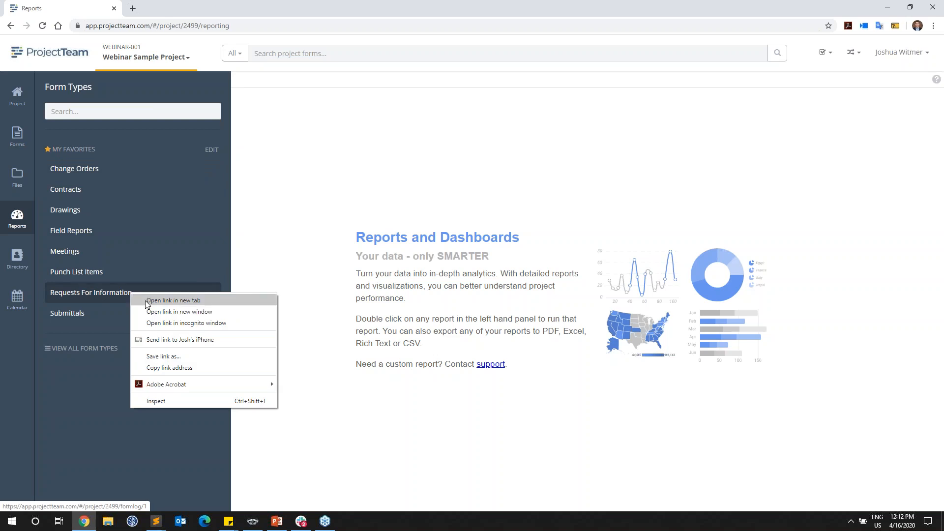
pyautogui.click(147, 301)
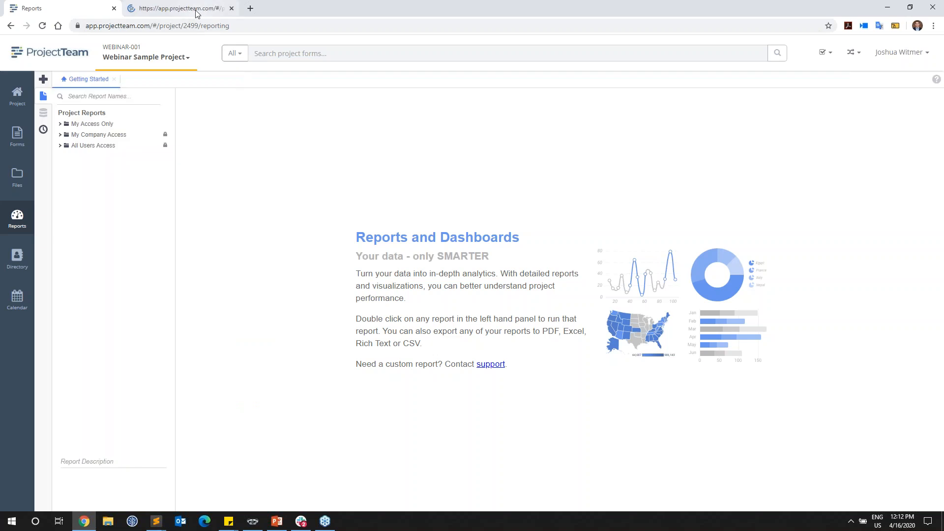
pyautogui.click(196, 10)
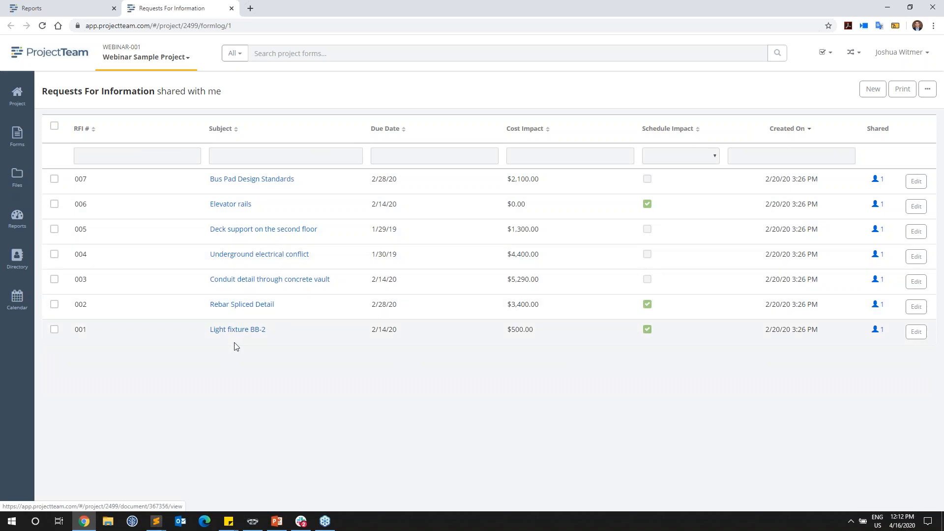
# Step: Open the Bus Pad Design Standards RFI and examine its form type, detail fields and Reviewers table
pyautogui.click(256, 180)
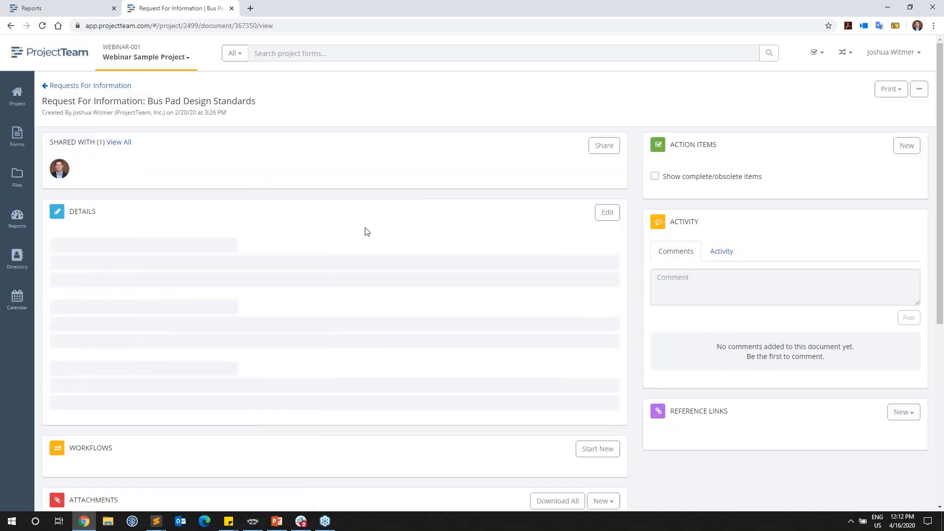
pyautogui.scroll(-2, 297, 239)
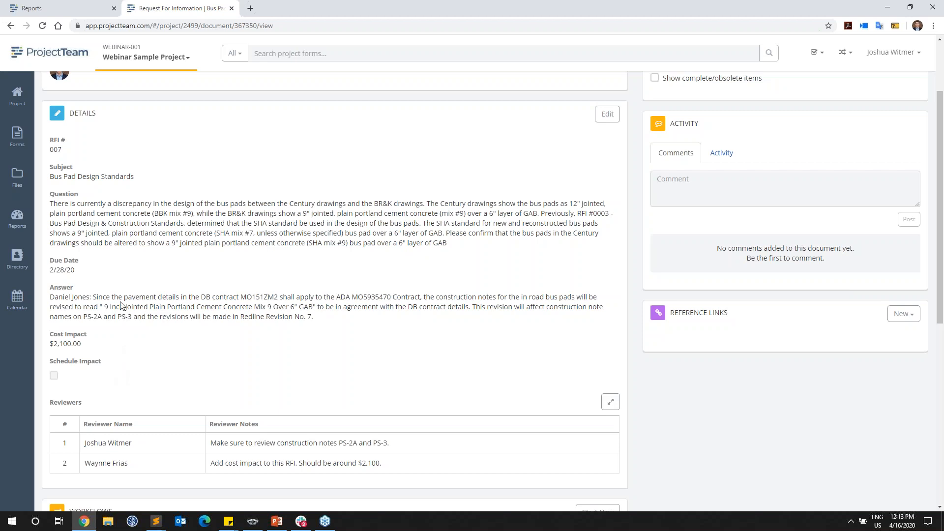
pyautogui.scroll(2, 137, 198)
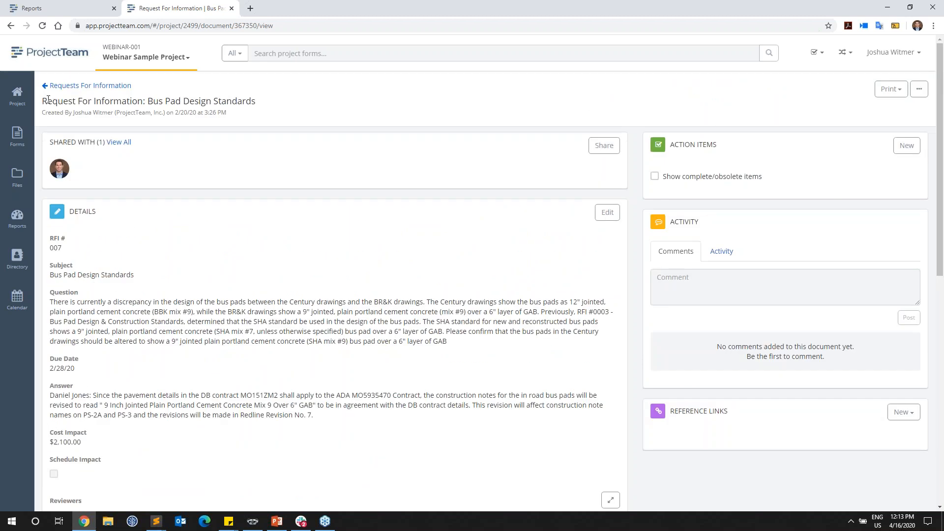
pyautogui.moveTo(42, 100); pyautogui.dragTo(143, 100)
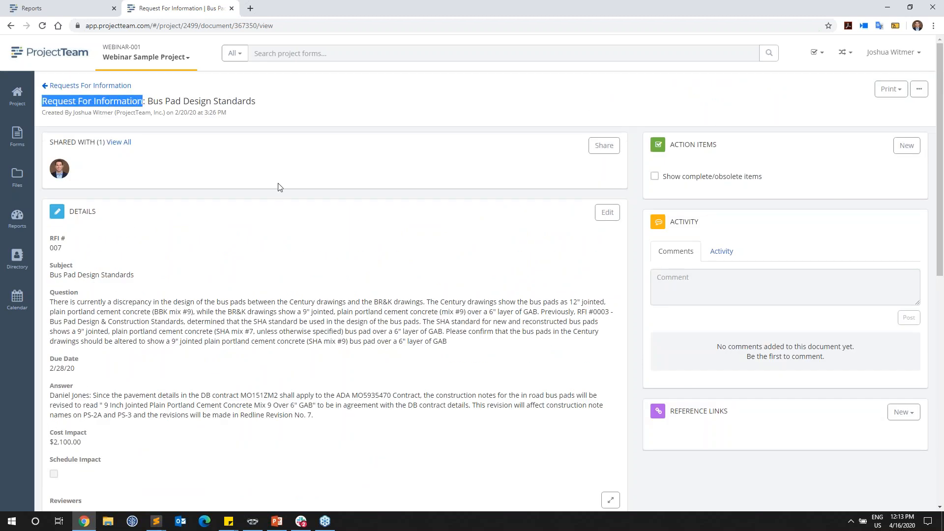
pyautogui.click(307, 239)
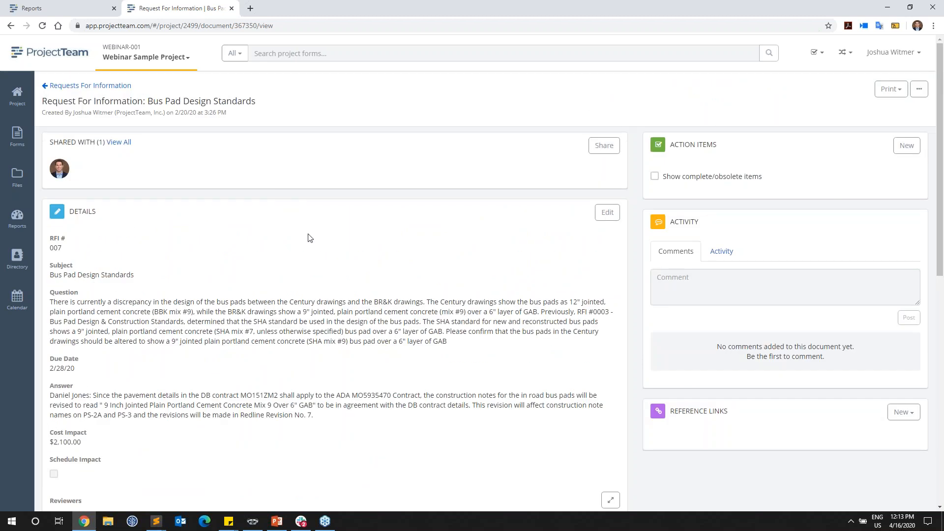
pyautogui.scroll(-2, 293, 250)
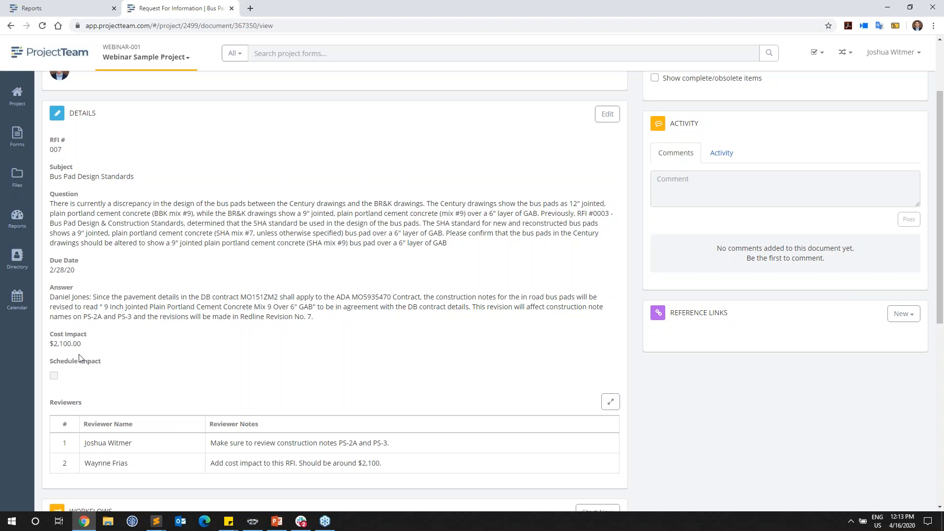
pyautogui.scroll(-1, 74, 414)
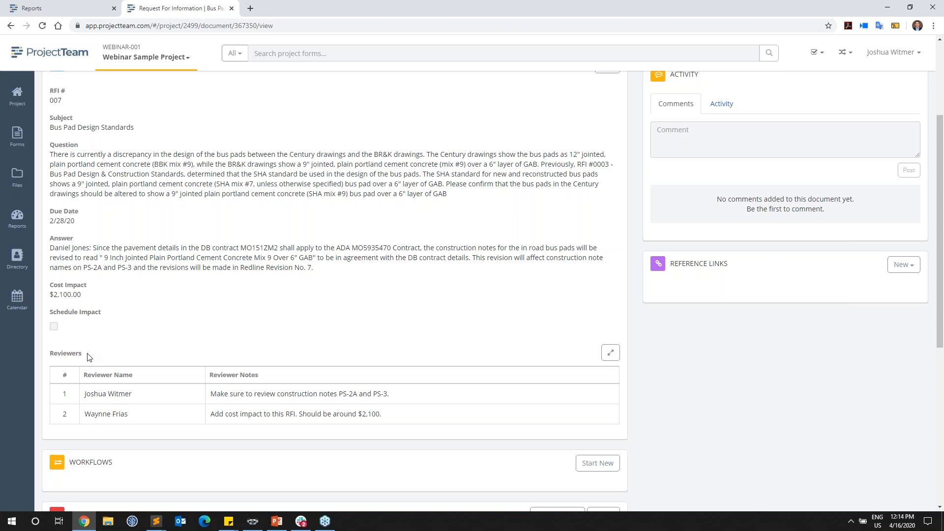
# Step: Return to the reports area and start an Advanced Report named "Webinar RFI Example Report" in the My Access Only folder
pyautogui.click(81, 11)
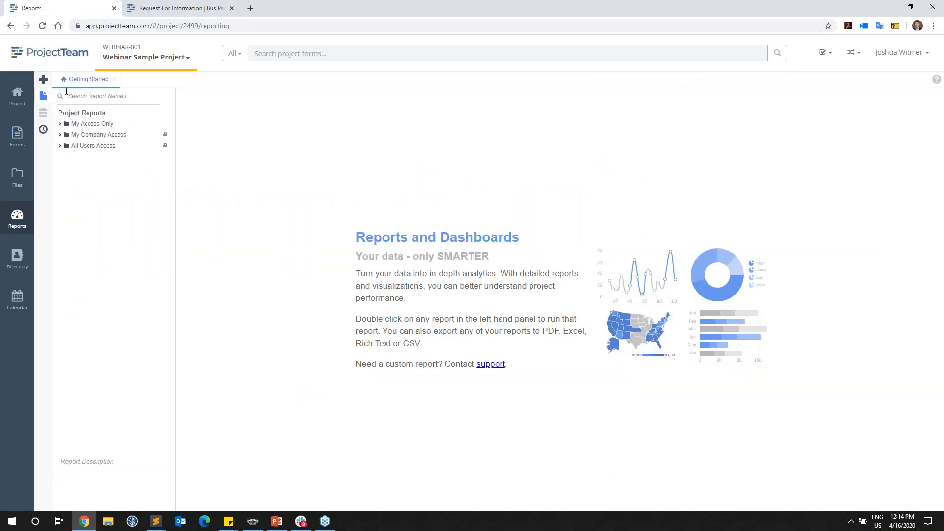
pyautogui.click(44, 80)
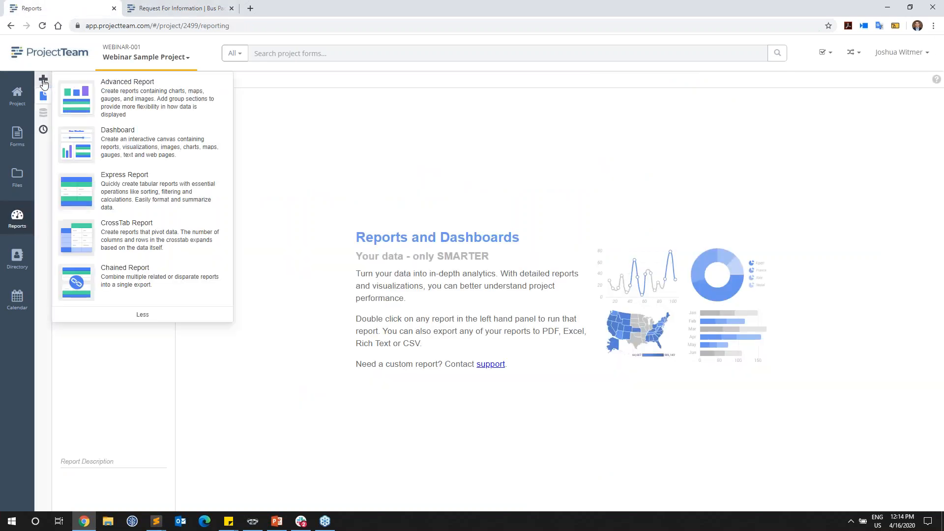
pyautogui.click(202, 108)
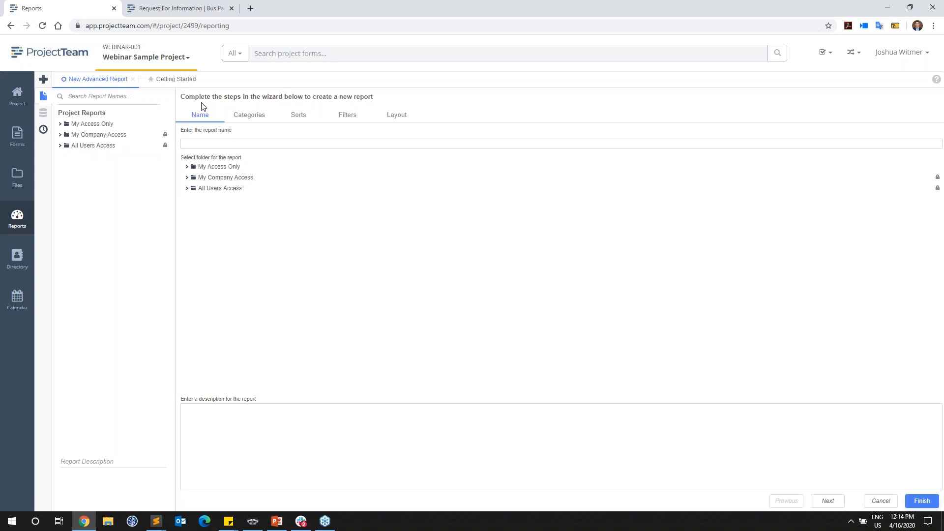
pyautogui.click(205, 144)
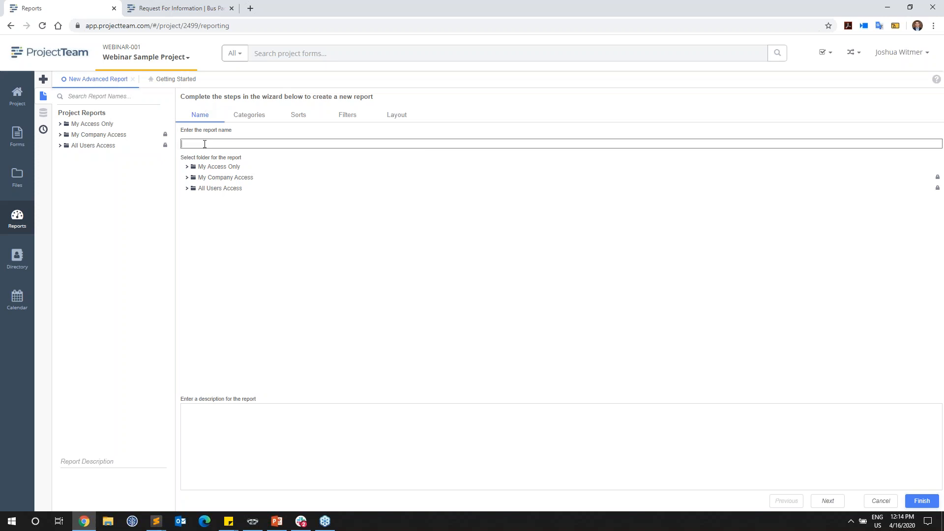
pyautogui.write('Webinar RFI Example Report')
pyautogui.click(225, 167)
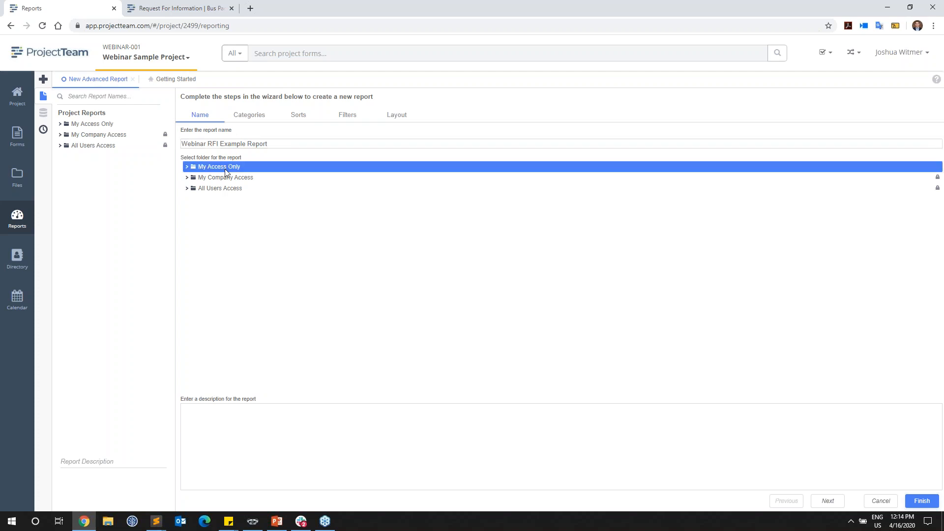
pyautogui.click(239, 417)
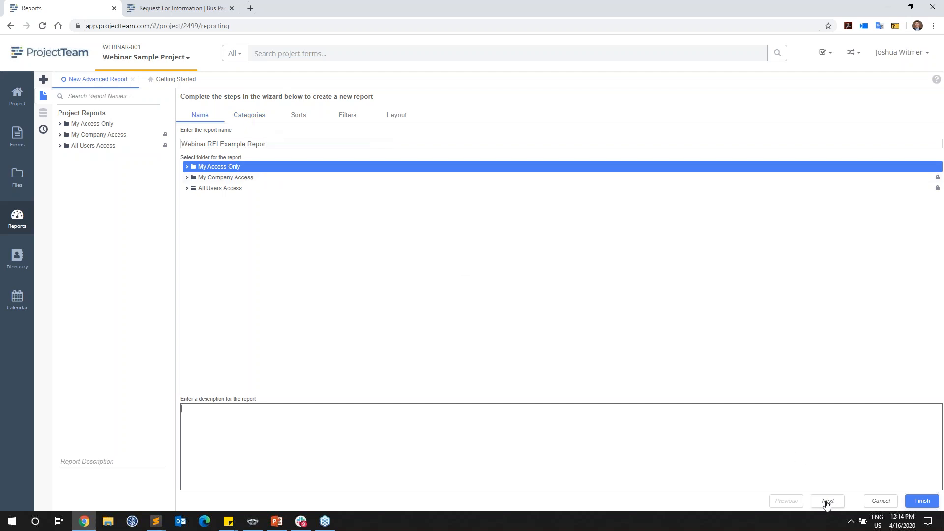
# Step: Look through the available data categories and add Requests For Information to the report
pyautogui.click(251, 117)
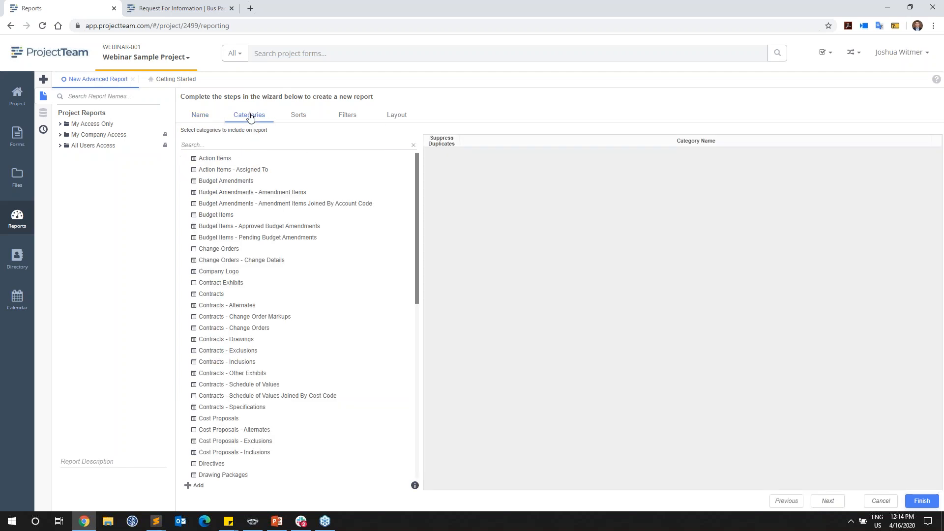
pyautogui.moveTo(417, 189); pyautogui.dragTo(422, 366)
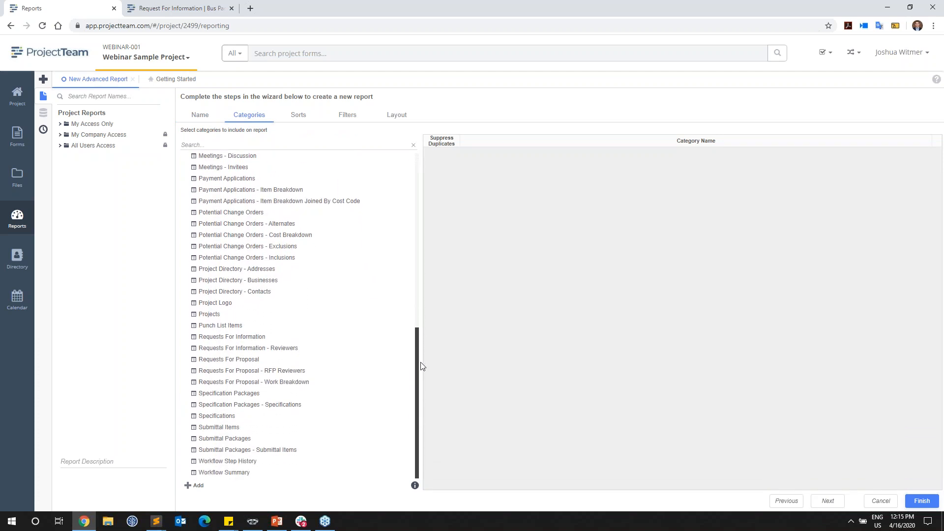
pyautogui.click(270, 338)
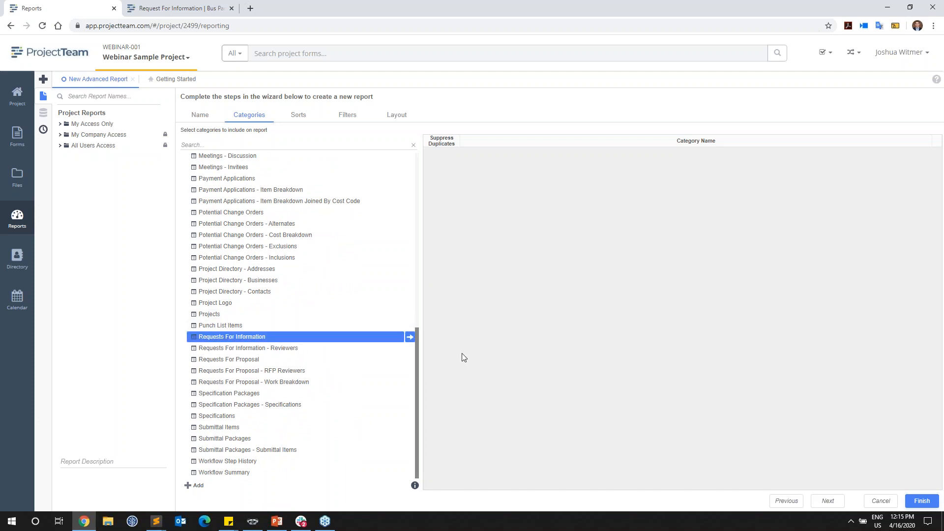
pyautogui.click(297, 350)
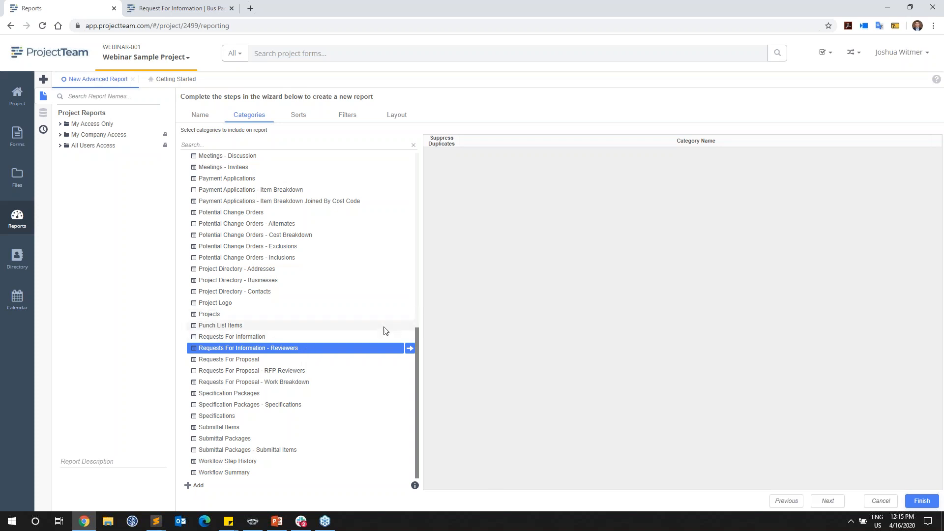
pyautogui.click(301, 317)
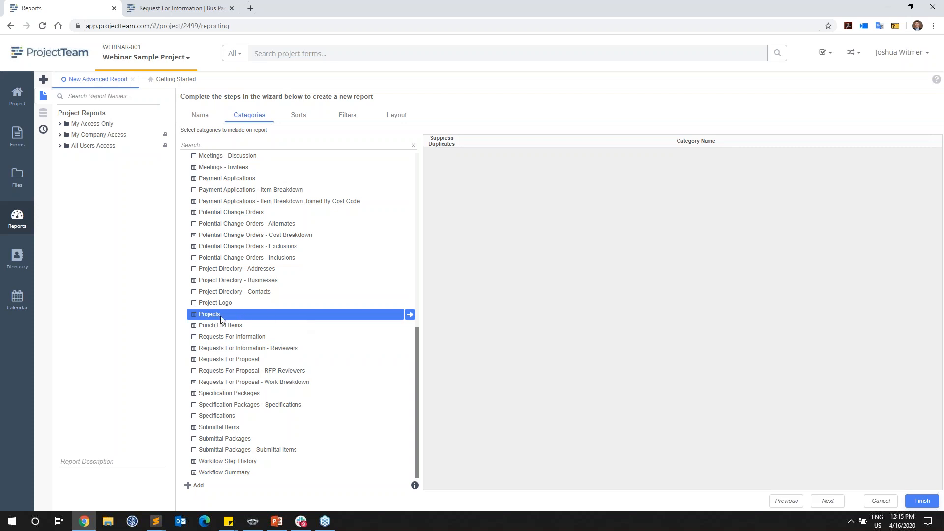
pyautogui.click(264, 461)
pyautogui.click(266, 475)
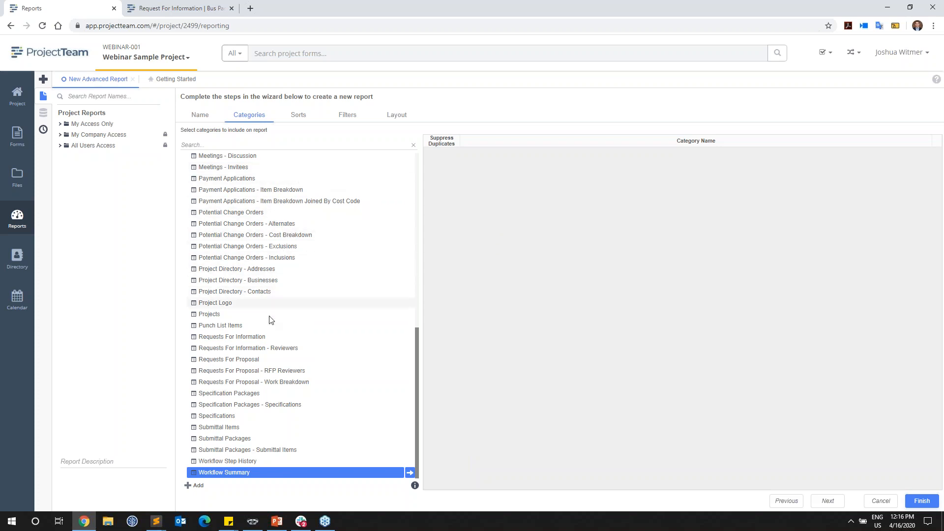
pyautogui.moveTo(261, 340); pyautogui.dragTo(473, 229)
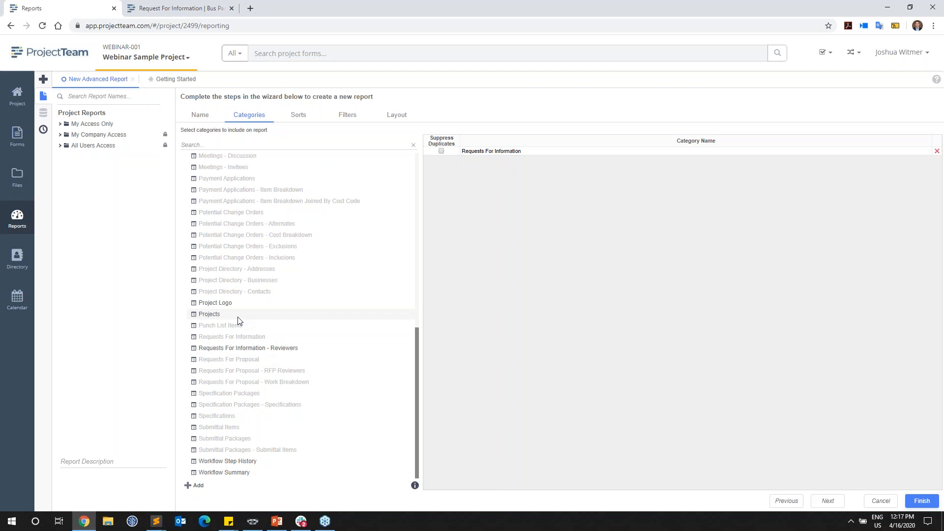
# Step: Try adding the Projects category to the report, and remove it again
pyautogui.moveTo(238, 317); pyautogui.dragTo(498, 278)
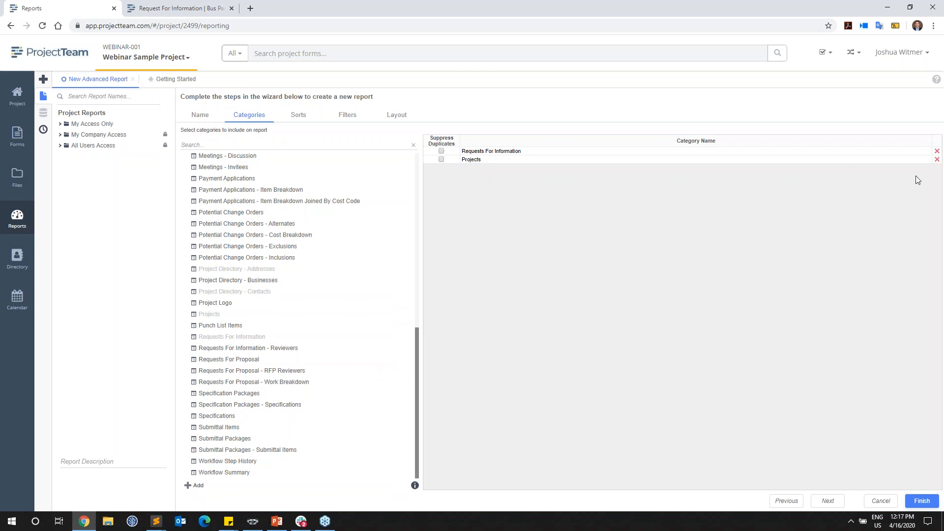
pyautogui.click(937, 160)
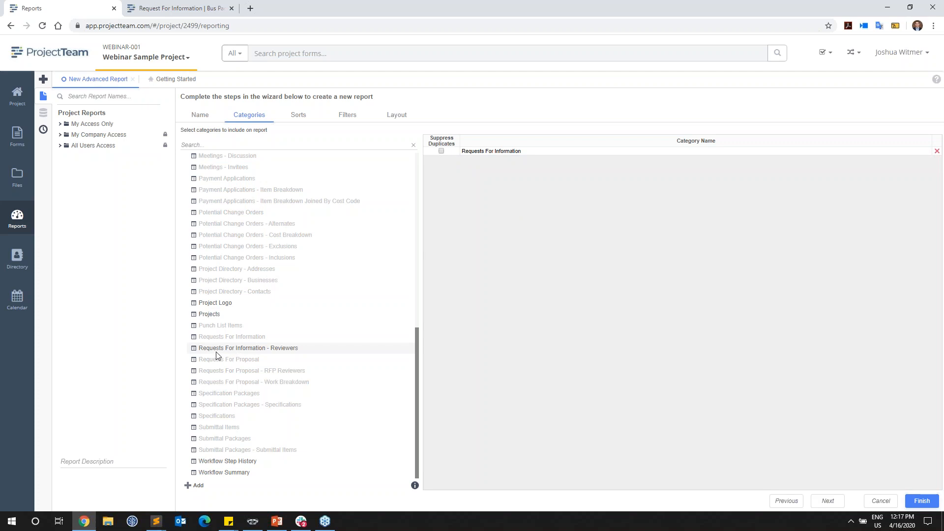
pyautogui.click(302, 350)
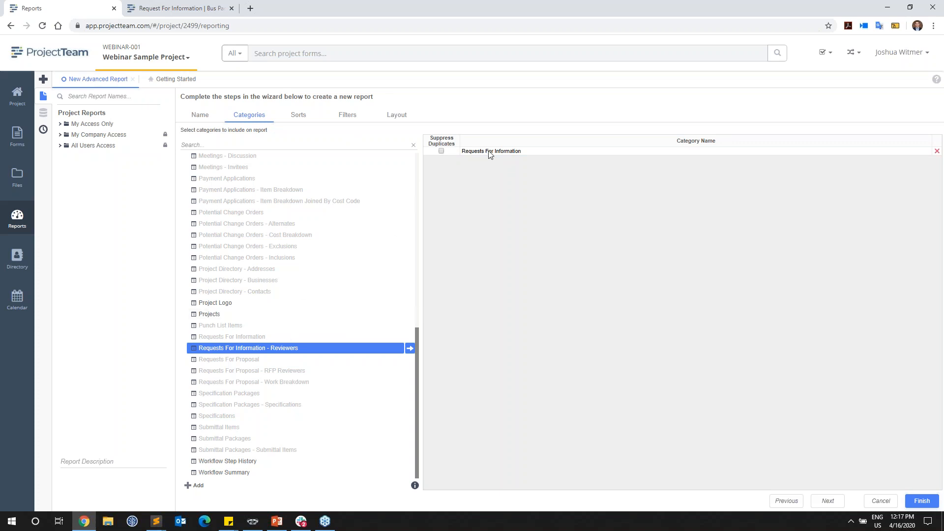
# Step: Sort the report by the Requests For Information RFI # field in descending order
pyautogui.click(296, 116)
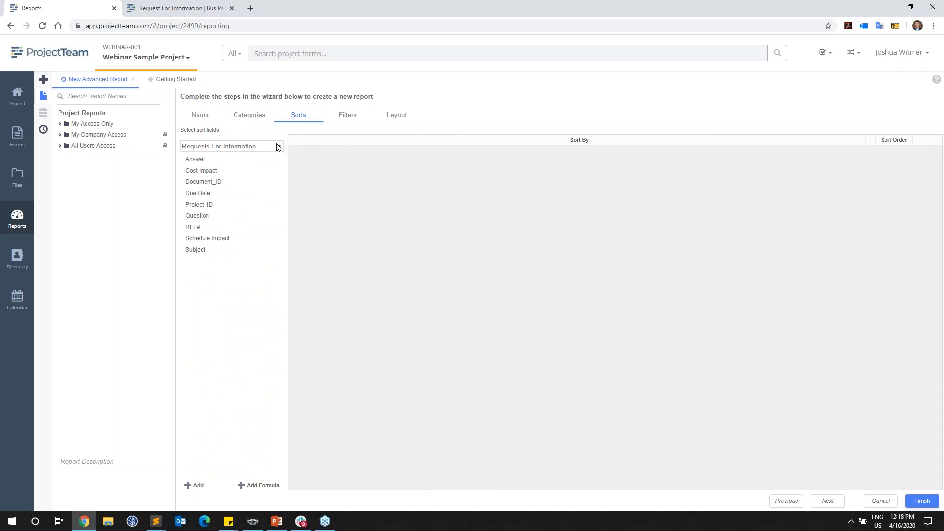
pyautogui.click(213, 227)
pyautogui.moveTo(228, 229); pyautogui.dragTo(326, 206)
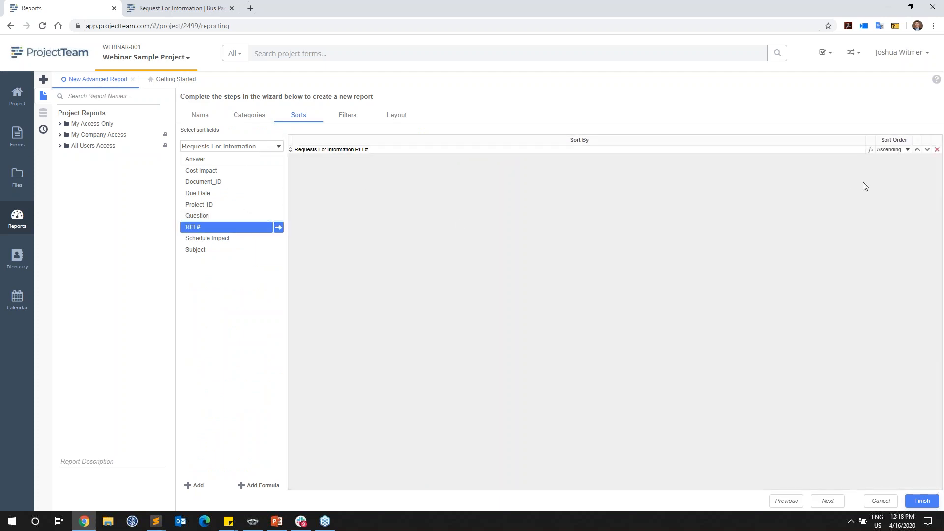
pyautogui.click(889, 149)
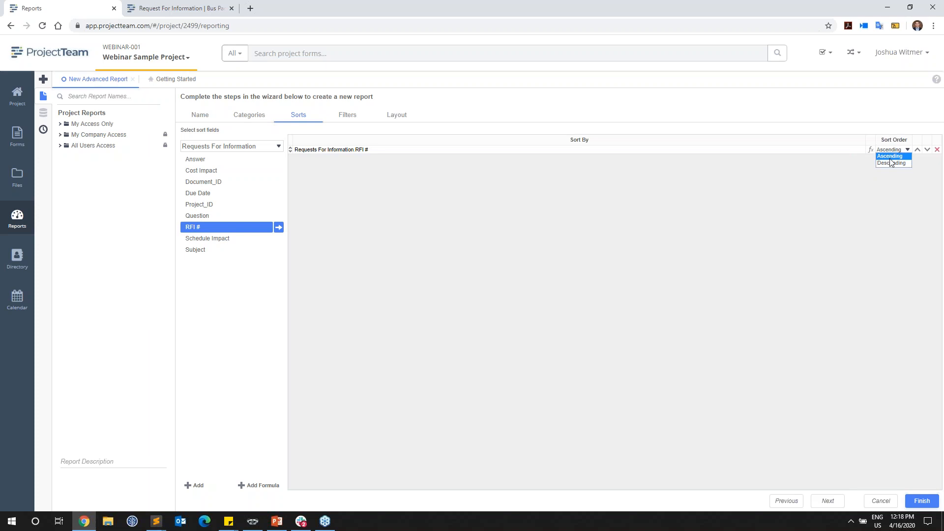
pyautogui.click(889, 163)
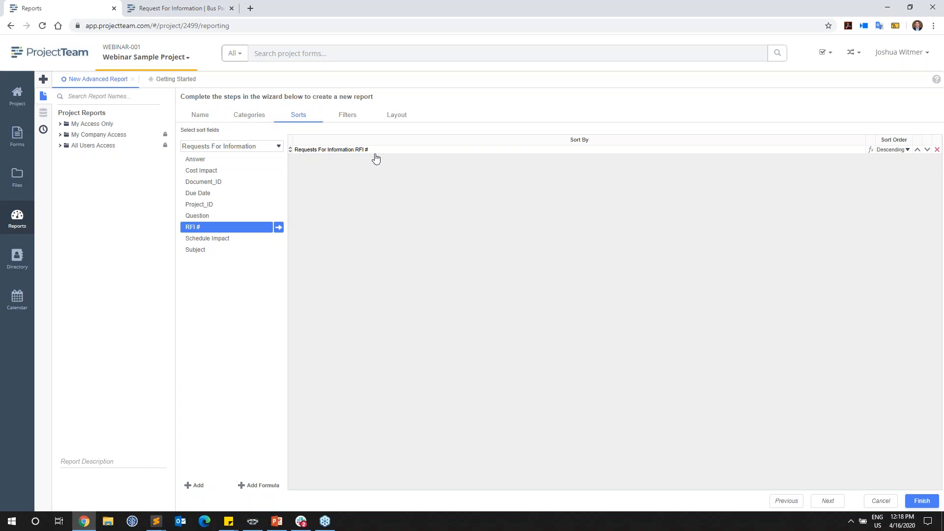
# Step: Try adding a filter on the Requests For Information Cost Impact field, and remove it again
pyautogui.click(348, 116)
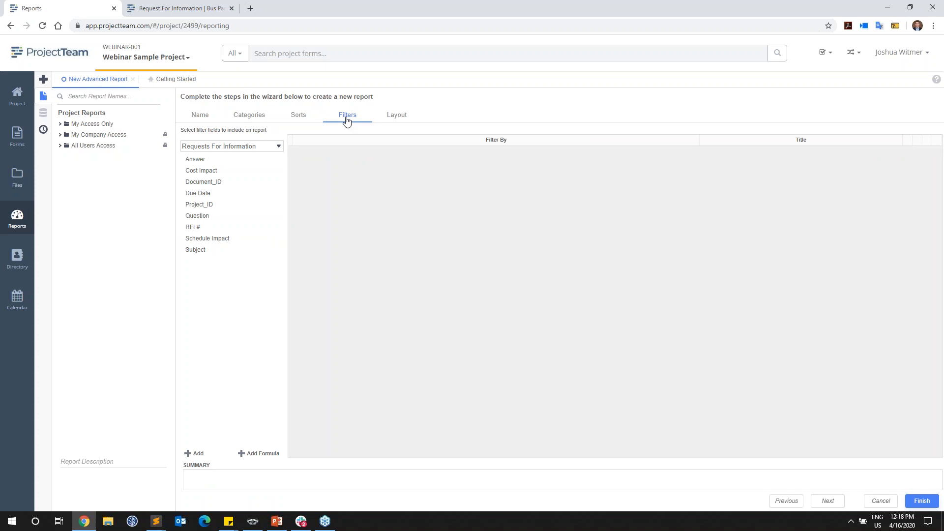
pyautogui.moveTo(243, 172); pyautogui.dragTo(337, 168)
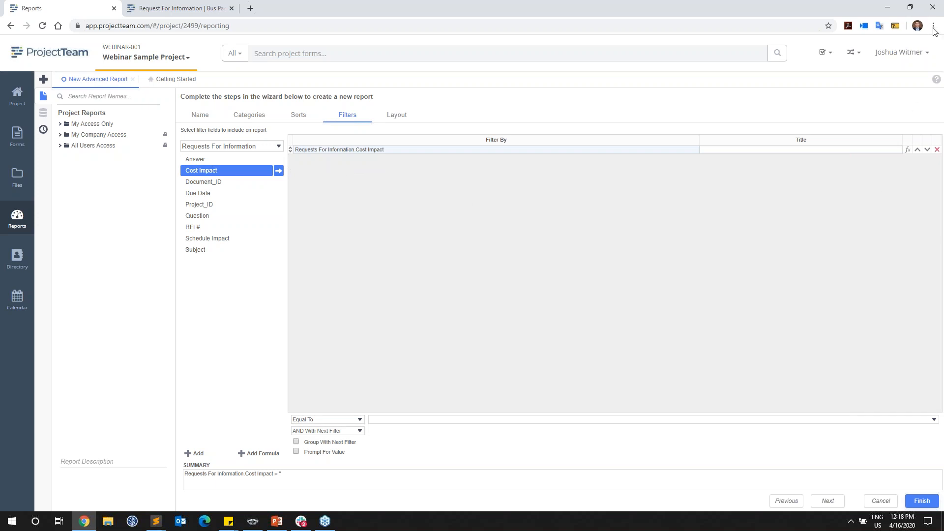
pyautogui.click(937, 151)
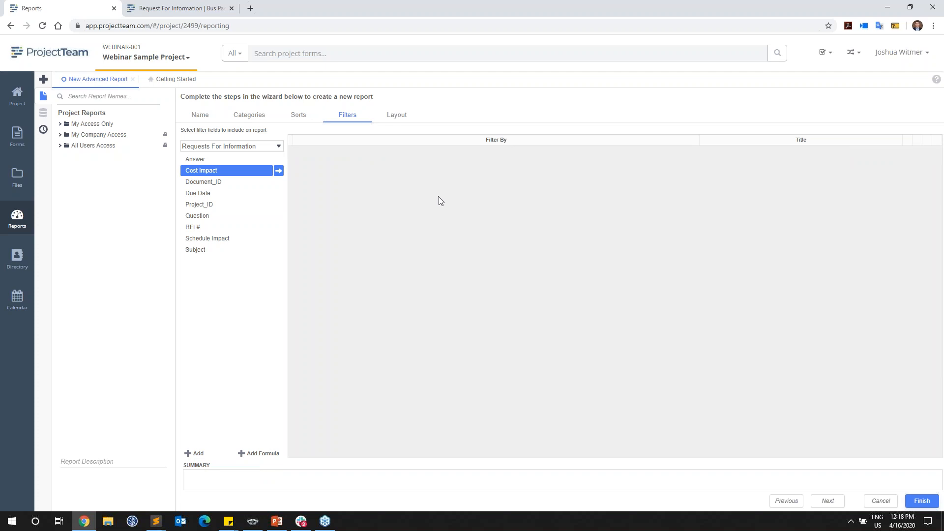
# Step: Lay out the report with RFI #, Subject, Question, Due Date, Answer, Cost Impact and Schedule Impact, and finish the wizard
pyautogui.click(397, 118)
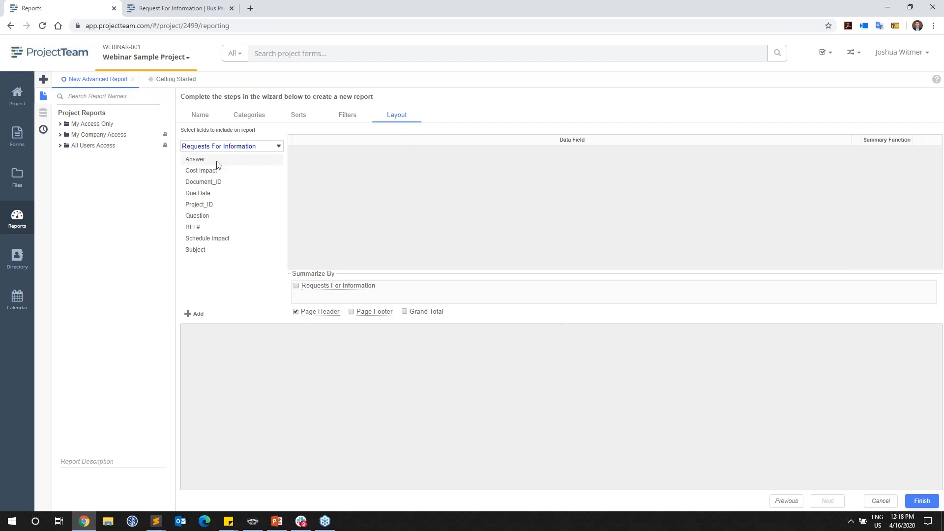
pyautogui.click(253, 150)
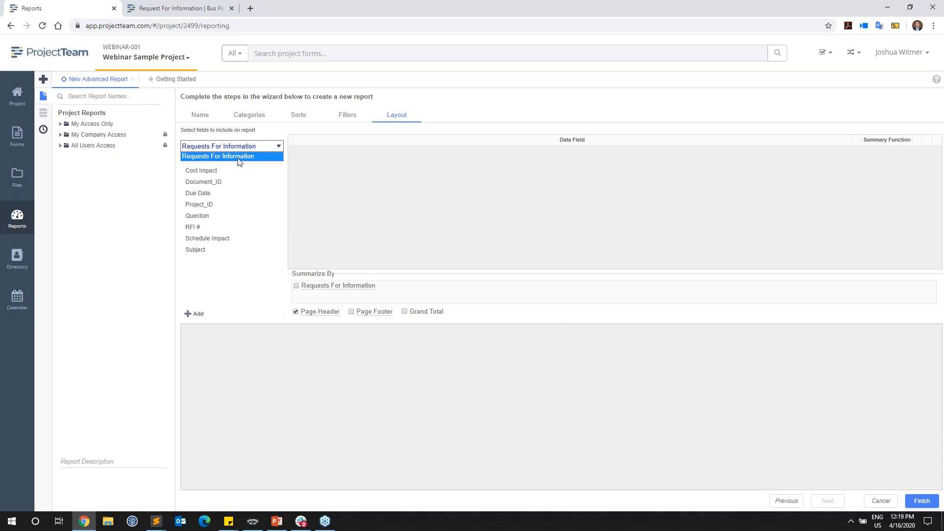
pyautogui.click(332, 184)
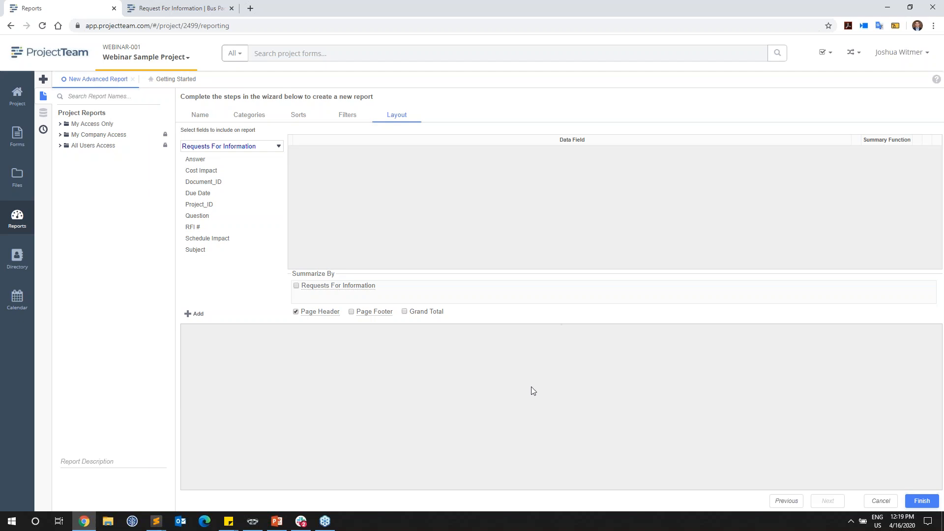
pyautogui.moveTo(263, 229); pyautogui.dragTo(354, 214)
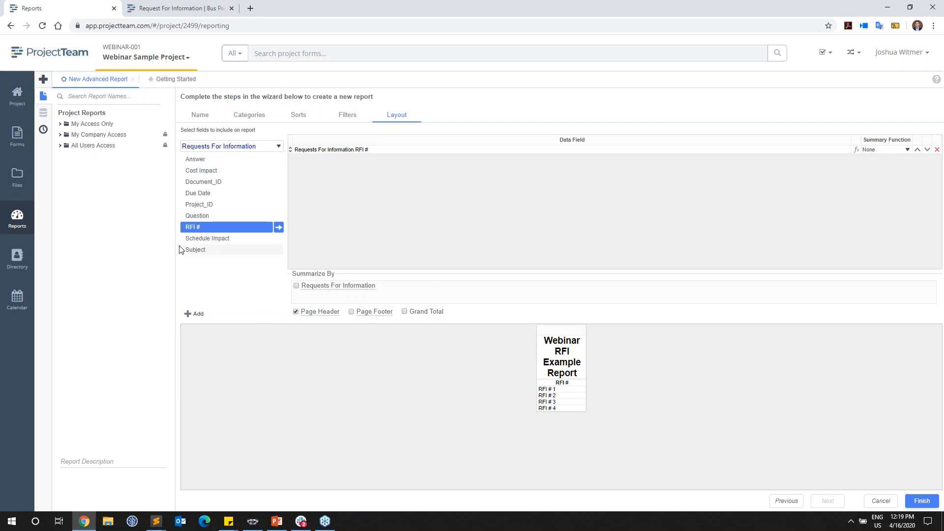
pyautogui.moveTo(191, 250); pyautogui.dragTo(392, 227)
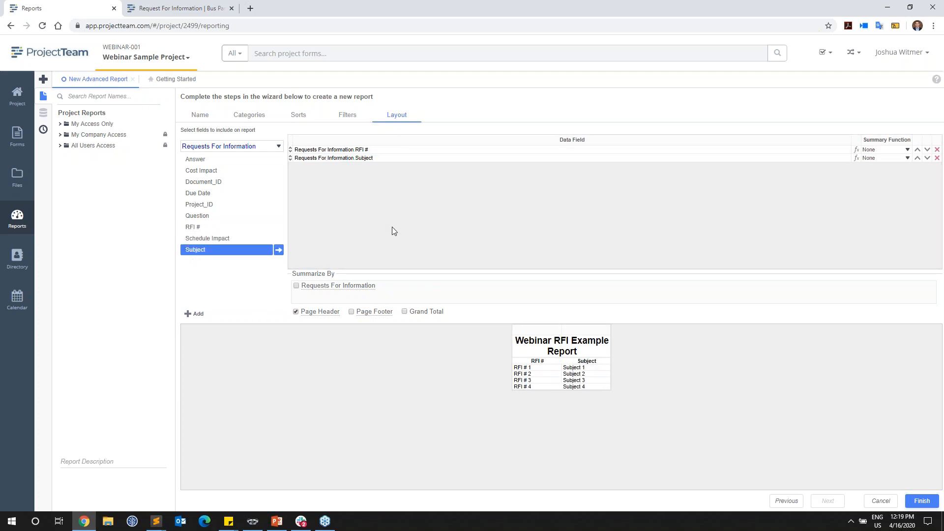
pyautogui.moveTo(258, 215); pyautogui.dragTo(362, 207)
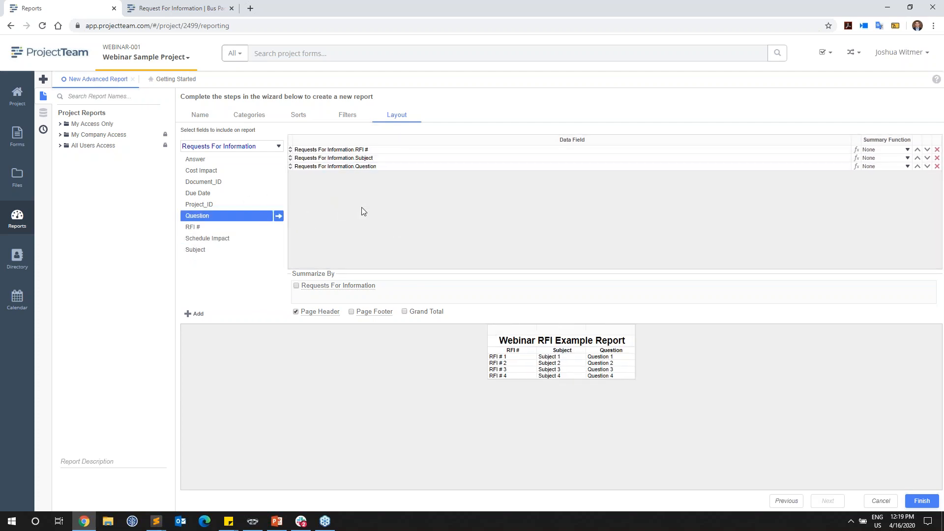
pyautogui.moveTo(261, 195); pyautogui.dragTo(356, 199)
pyautogui.moveTo(222, 160); pyautogui.dragTo(356, 202)
pyautogui.moveTo(247, 174); pyautogui.dragTo(355, 211)
pyautogui.moveTo(234, 239); pyautogui.dragTo(401, 236)
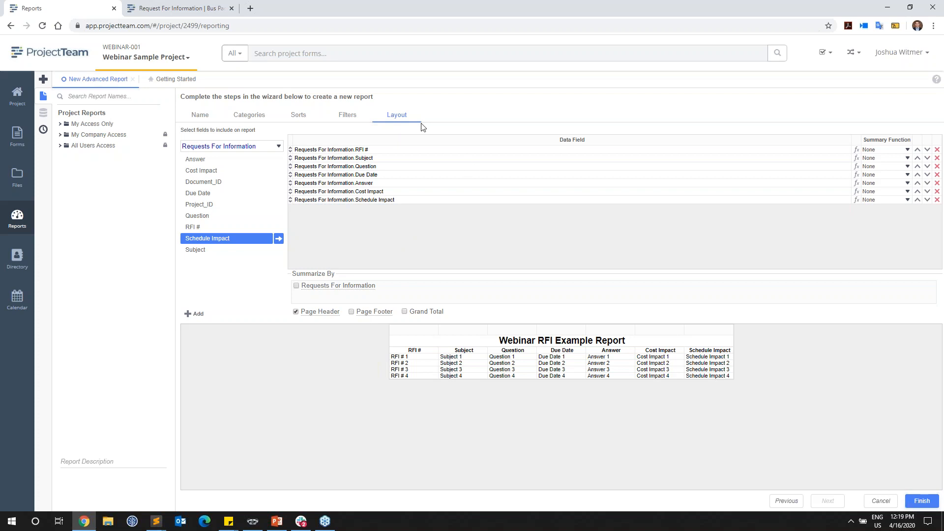
pyautogui.click(913, 503)
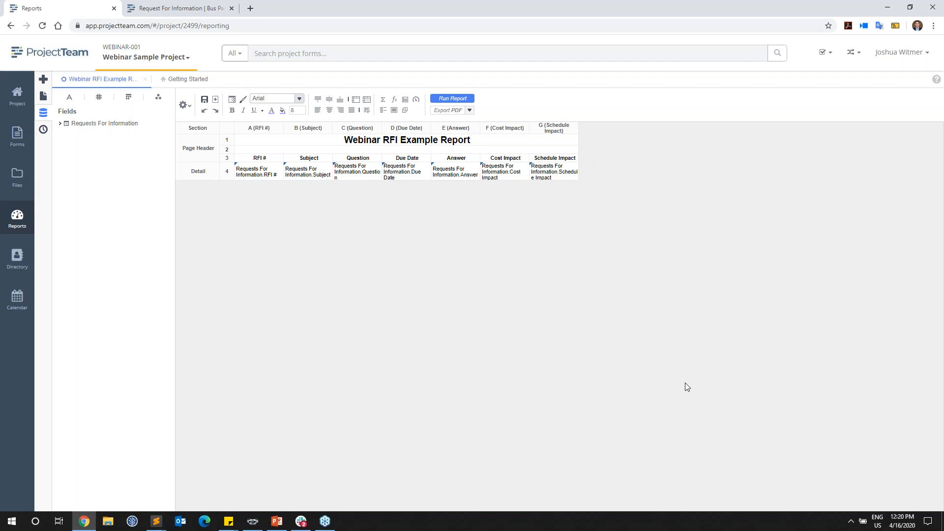
# Step: Run the report and look through both pages of its output
pyautogui.click(451, 100)
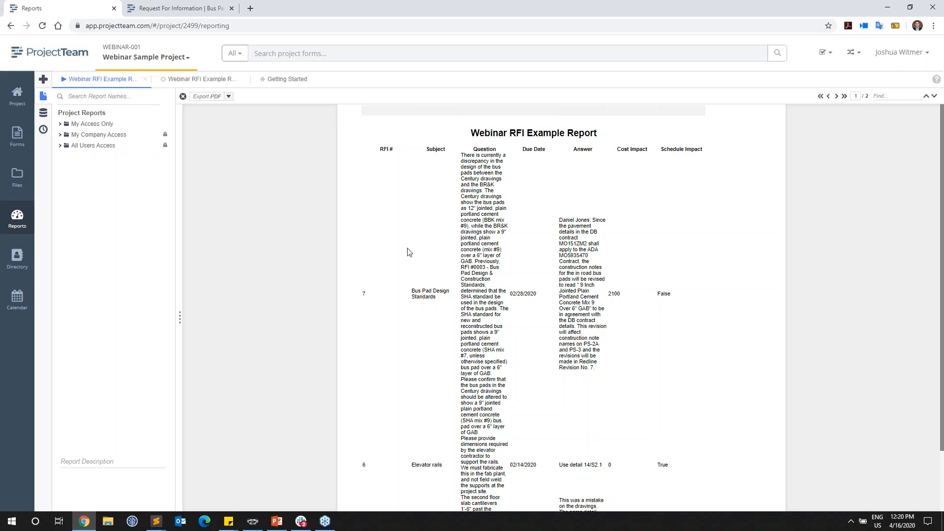
pyautogui.scroll(-1, 388, 270)
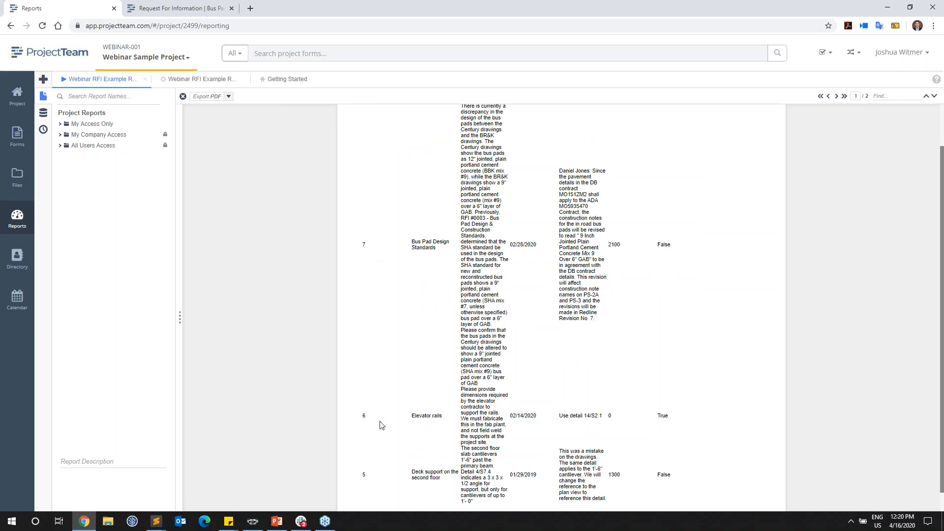
pyautogui.scroll(-1, 381, 432)
pyautogui.click(836, 96)
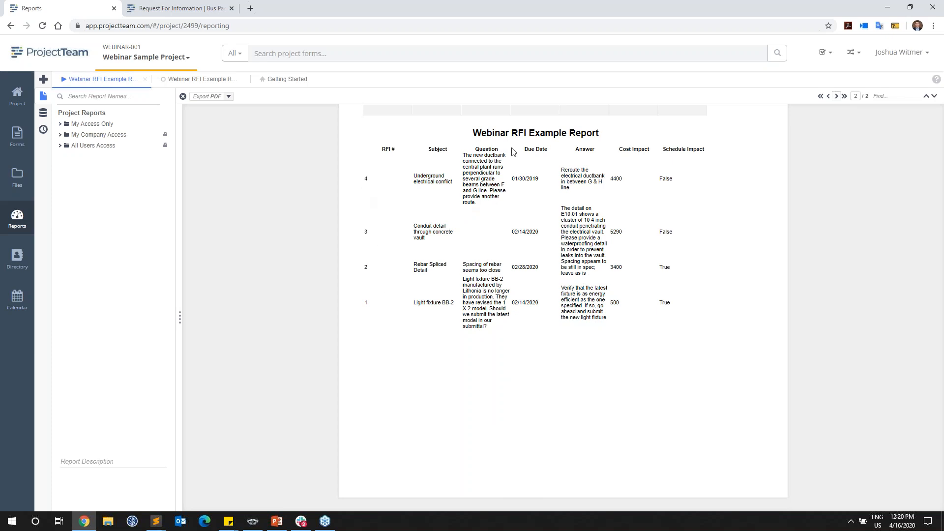
pyautogui.click(828, 96)
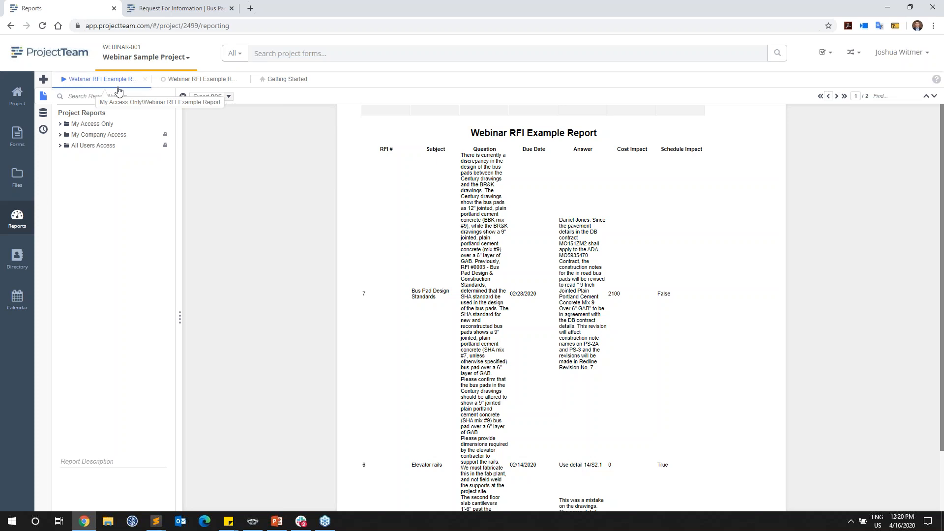
# Step: Return to the report's design view and close all other open report tabs
pyautogui.rightClick(177, 84)
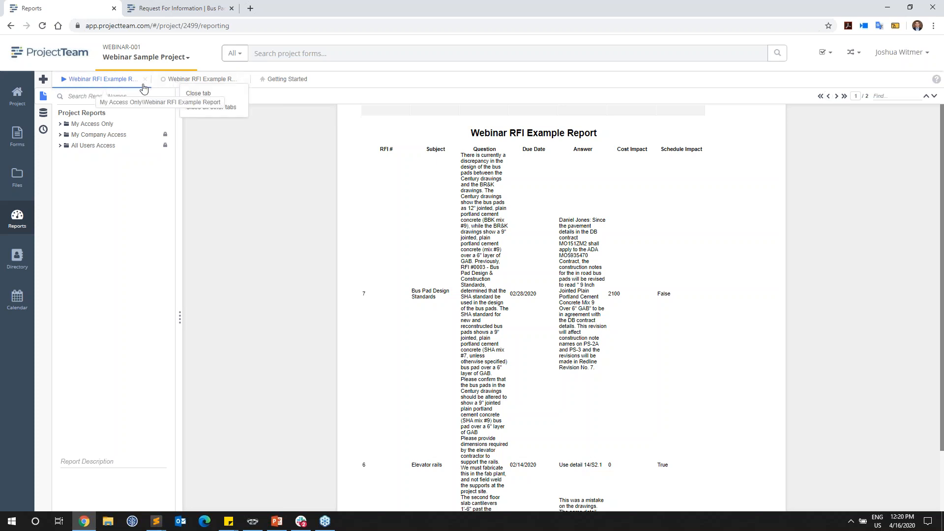
pyautogui.click(177, 80)
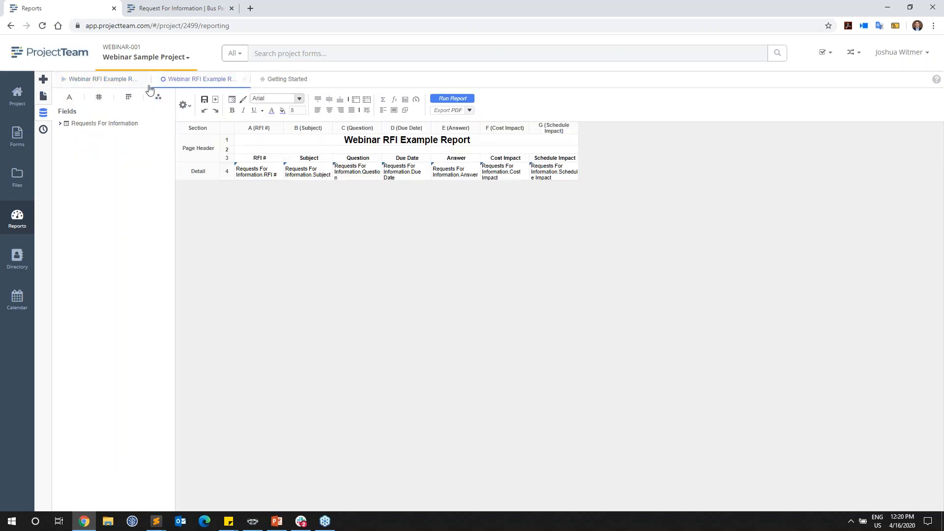
pyautogui.rightClick(177, 84)
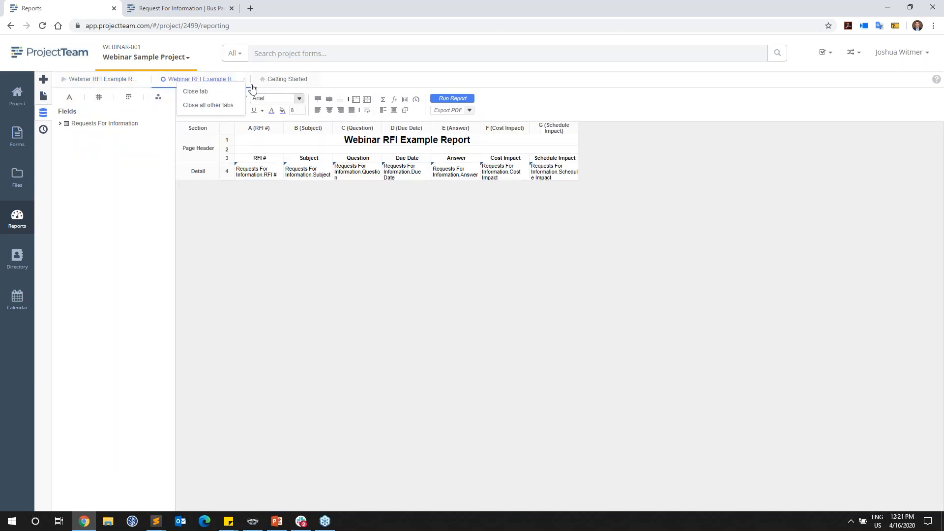
pyautogui.click(222, 106)
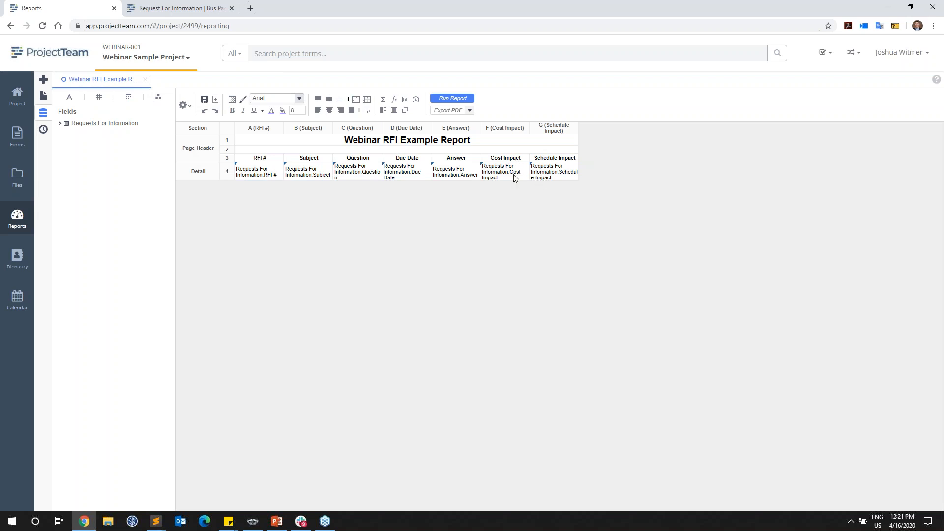
# Step: Set the report to fit to page width in Landscape orientation, and run it with these page options
pyautogui.click(187, 106)
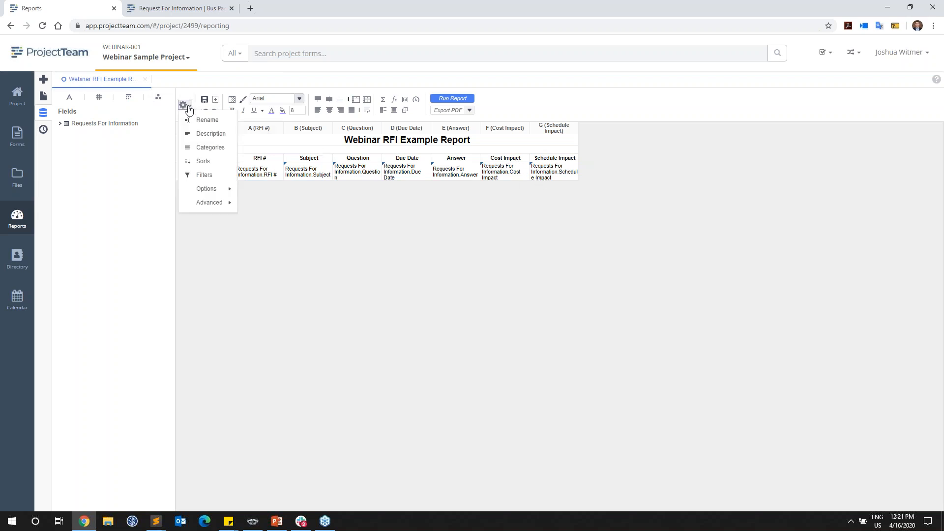
pyautogui.moveTo(198, 191)
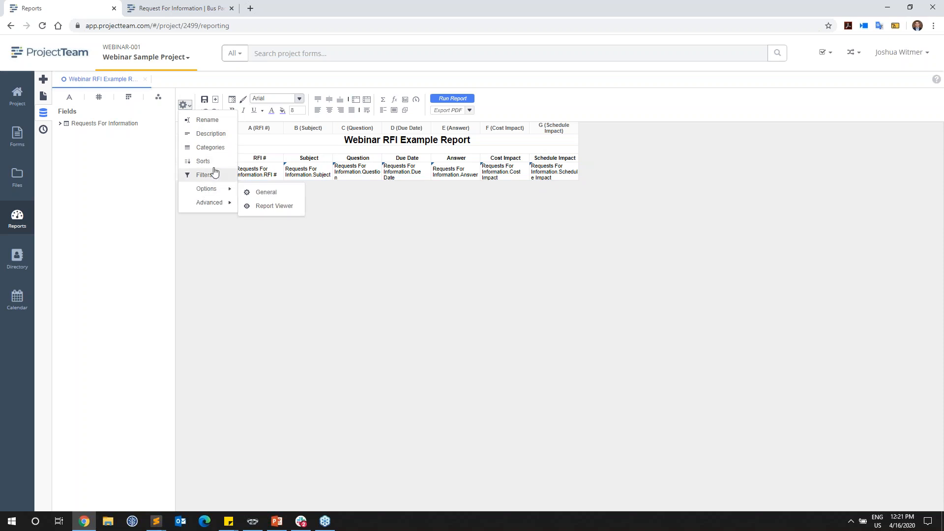
pyautogui.click(277, 194)
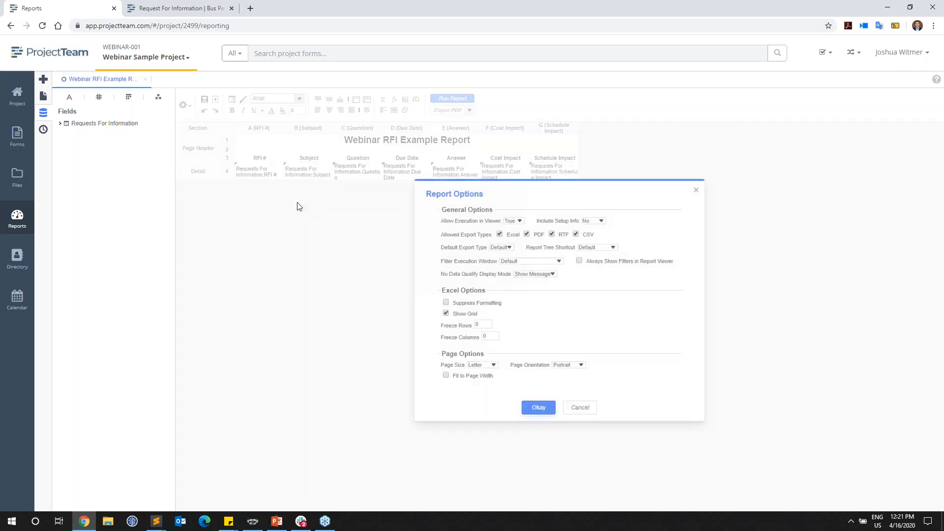
pyautogui.click(460, 377)
pyautogui.click(566, 367)
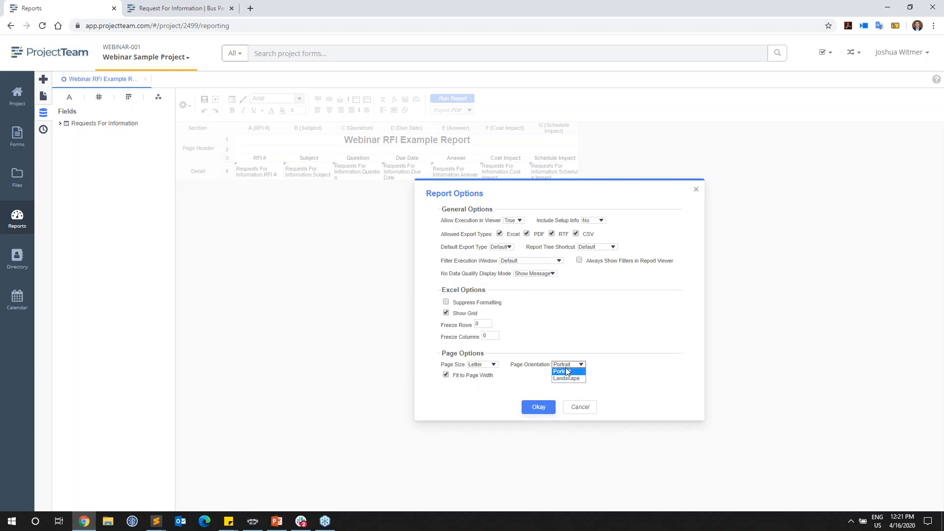
pyautogui.click(573, 379)
pyautogui.click(538, 408)
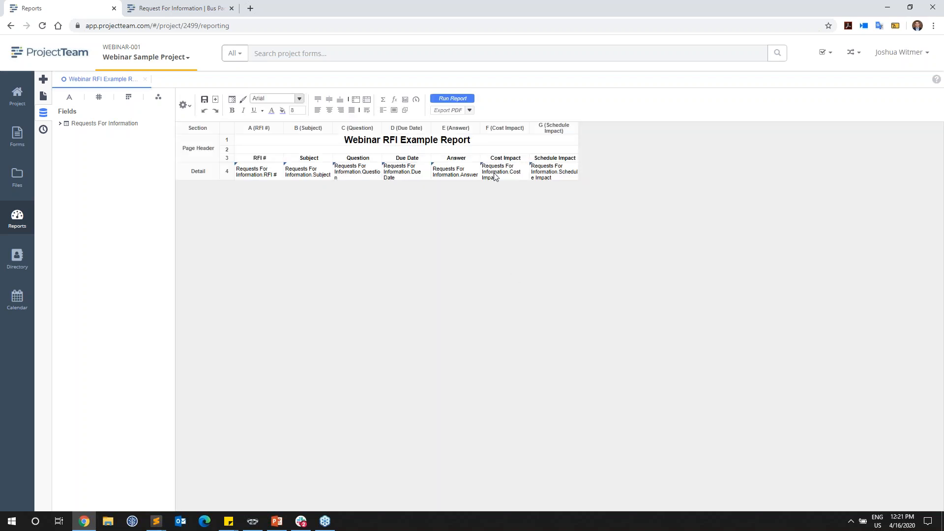
pyautogui.click(462, 100)
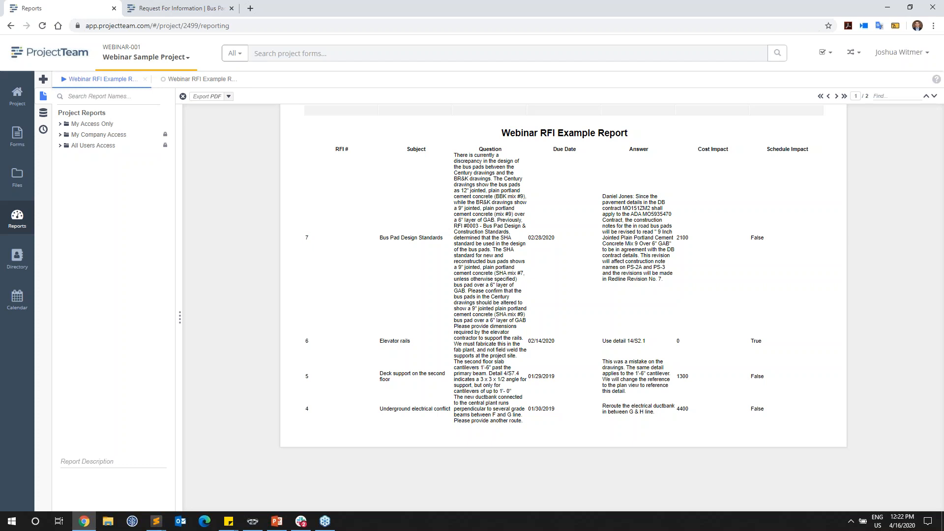
# Step: Go back to the report design and narrow the RFI # column to about two thirds of its width
pyautogui.click(206, 84)
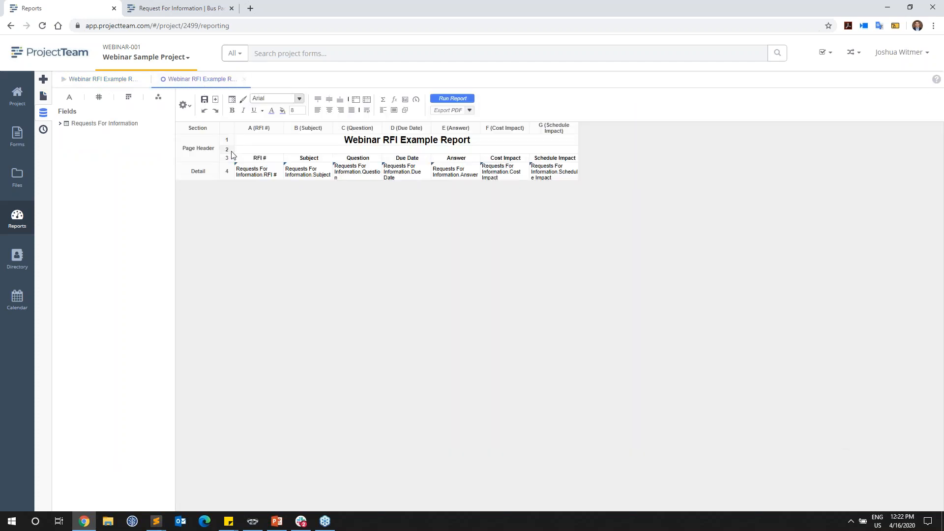
pyautogui.moveTo(284, 129); pyautogui.dragTo(267, 128)
pyautogui.rightClick(267, 128)
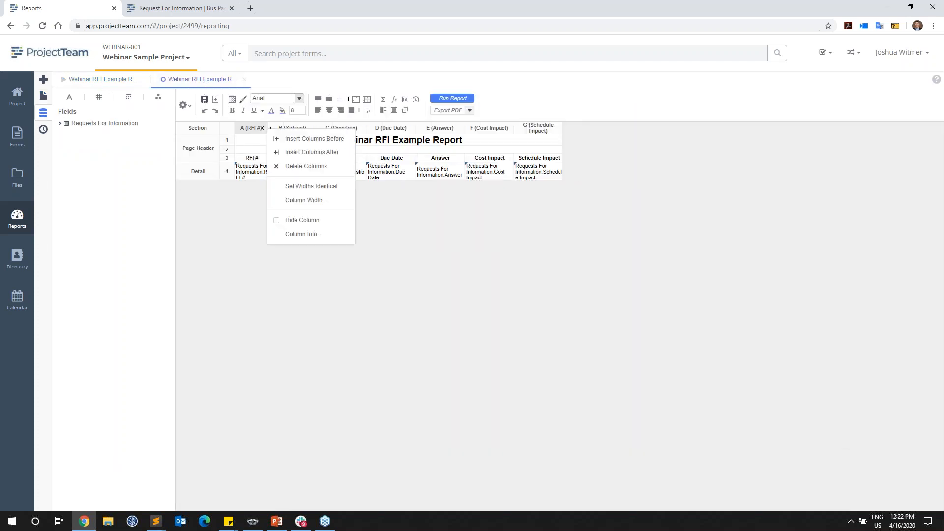
pyautogui.click(251, 213)
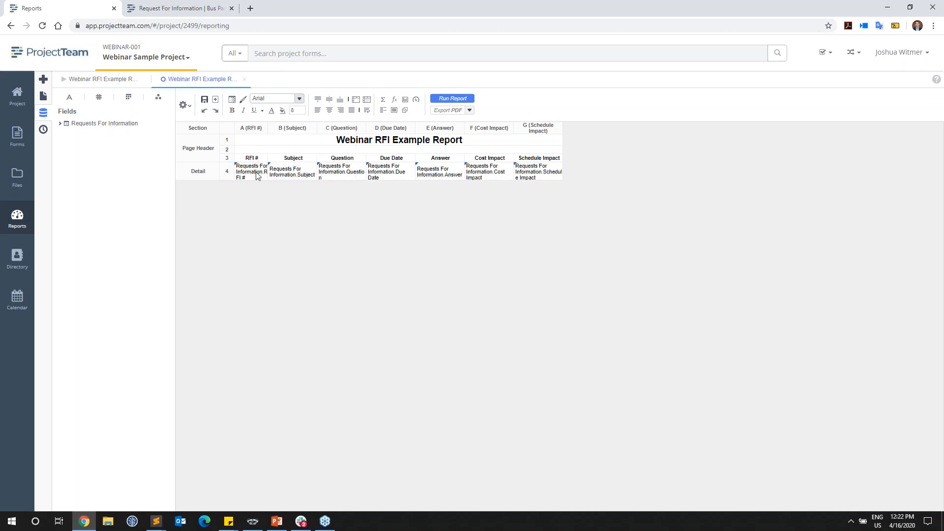
# Step: Format the RFI # detail cell with the Text category and center its contents horizontally
pyautogui.click(253, 178)
pyautogui.click(231, 100)
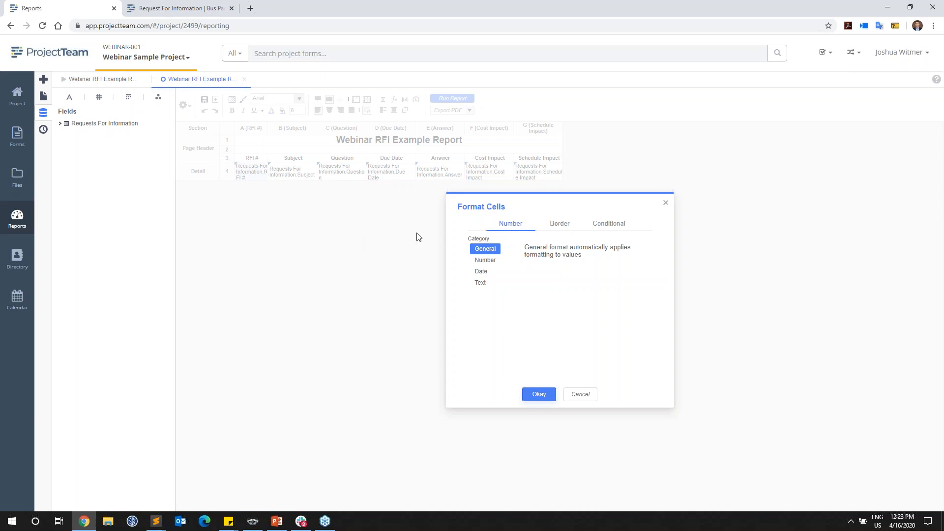
pyautogui.click(478, 284)
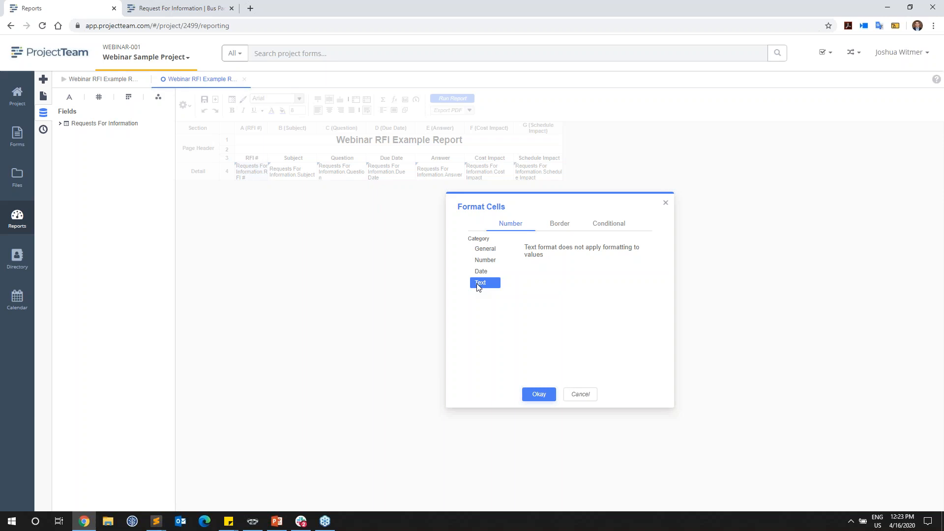
pyautogui.click(538, 395)
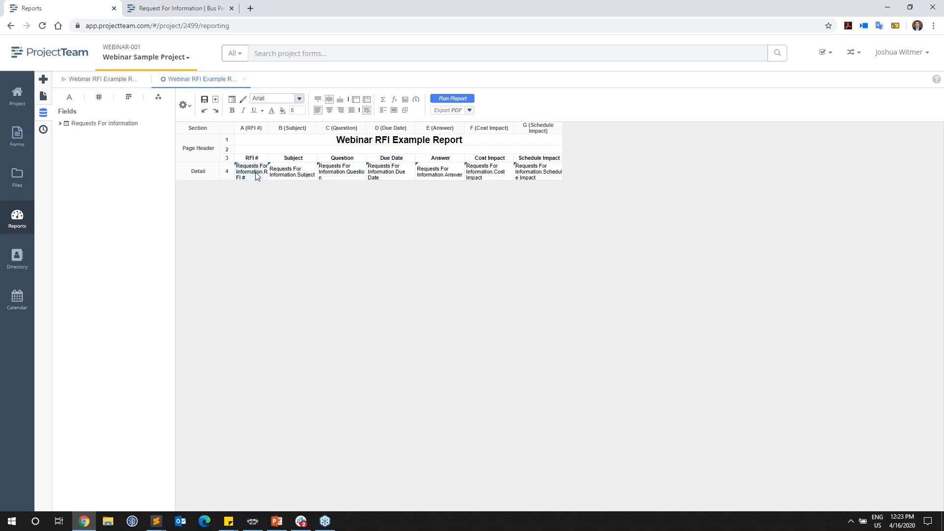
pyautogui.click(329, 111)
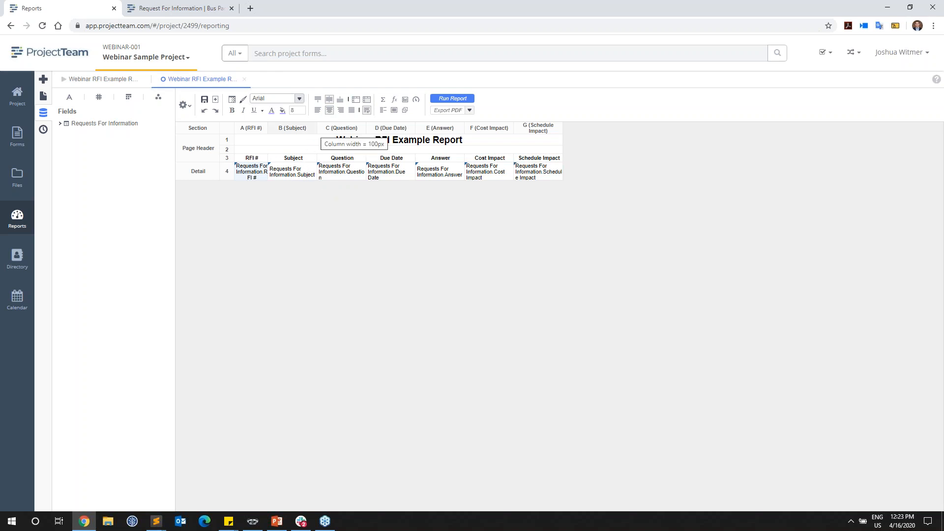
# Step: Widen the Question and Answer columns to more than double their width
pyautogui.moveTo(365, 129); pyautogui.dragTo(440, 128)
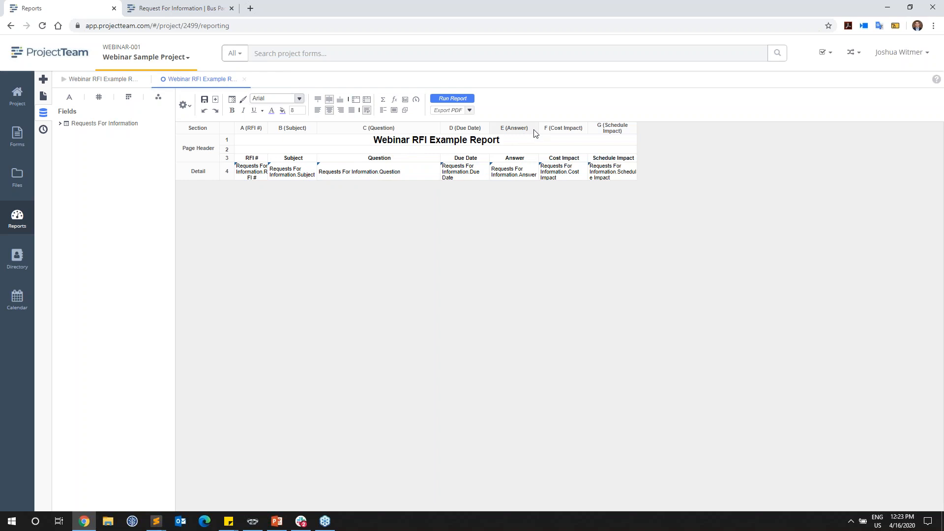
pyautogui.moveTo(538, 129); pyautogui.dragTo(596, 129)
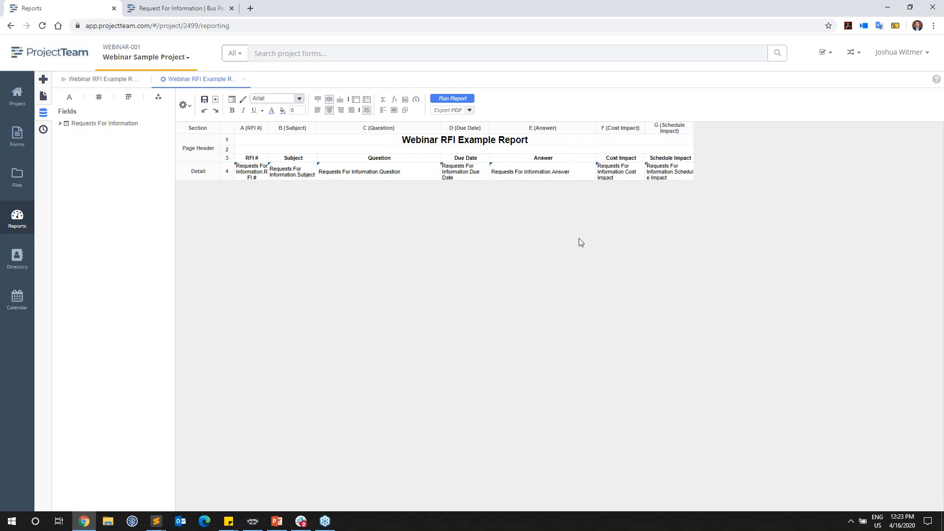
# Step: Center the contents of the Due Date detail cell horizontally
pyautogui.click(460, 178)
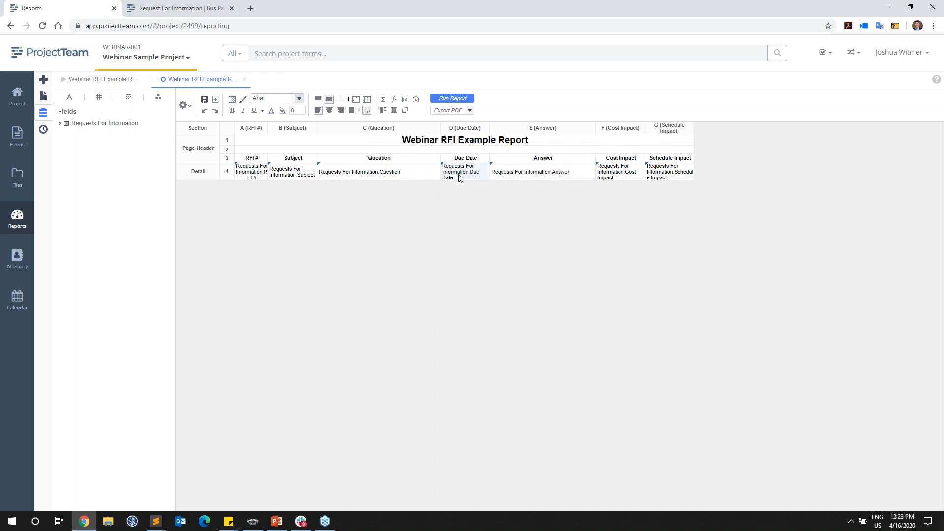
pyautogui.click(329, 111)
pyautogui.click(232, 103)
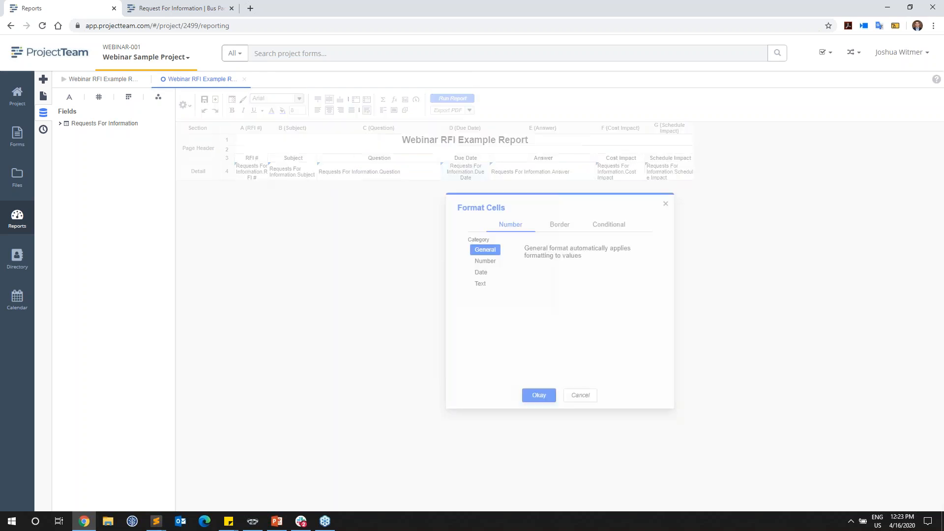
pyautogui.click(480, 272)
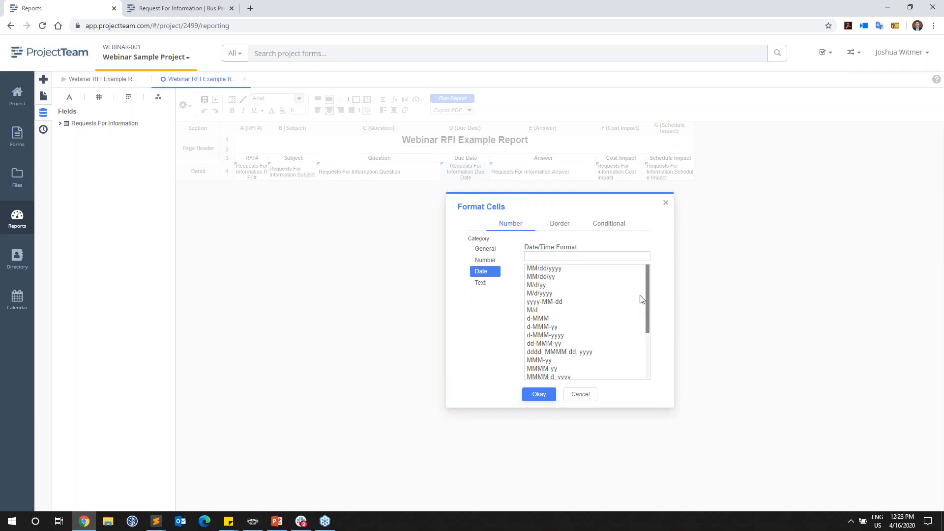
pyautogui.moveTo(647, 314)
pyautogui.mouseDown()
pyautogui.moveTo(647, 338)
pyautogui.moveTo(649, 298)
pyautogui.mouseUp()
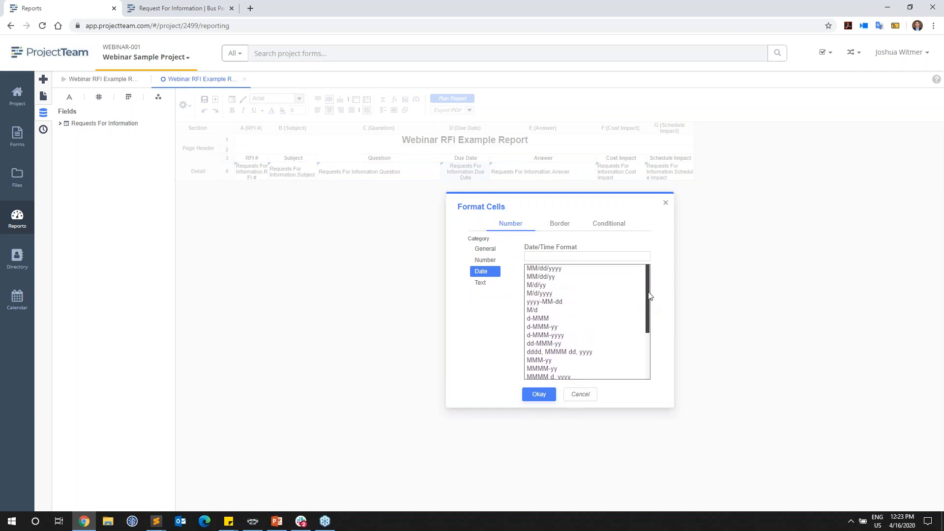
pyautogui.click(582, 395)
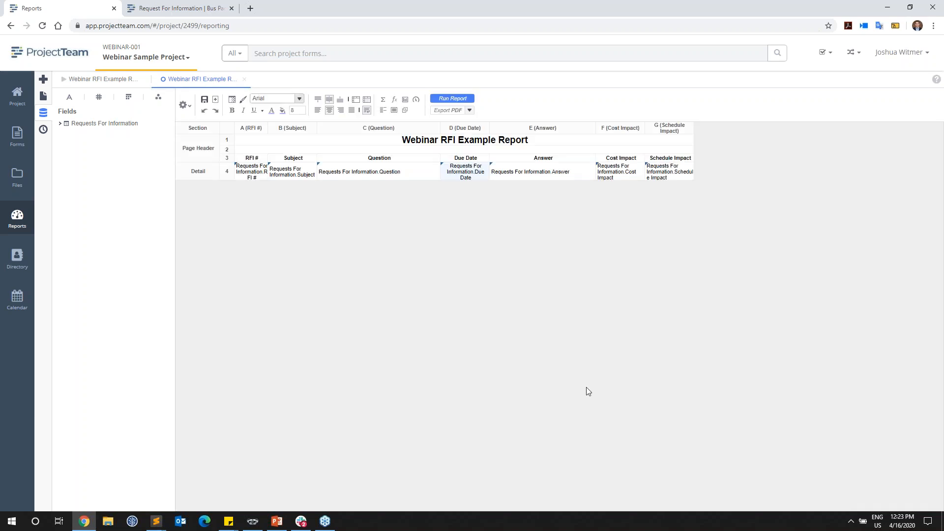
# Step: Format the Cost Impact detail cell with the Number category, two decimal places and the $ currency symbol
pyautogui.click(619, 173)
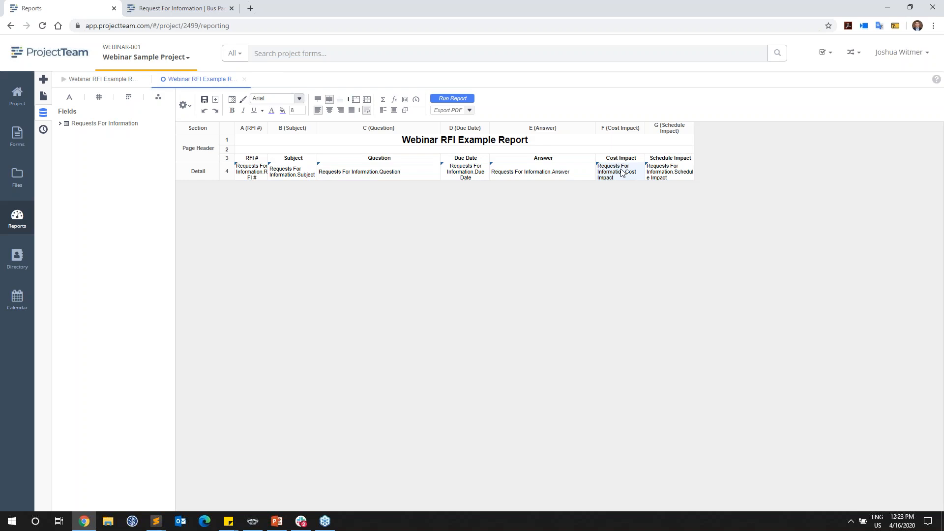
pyautogui.click(232, 99)
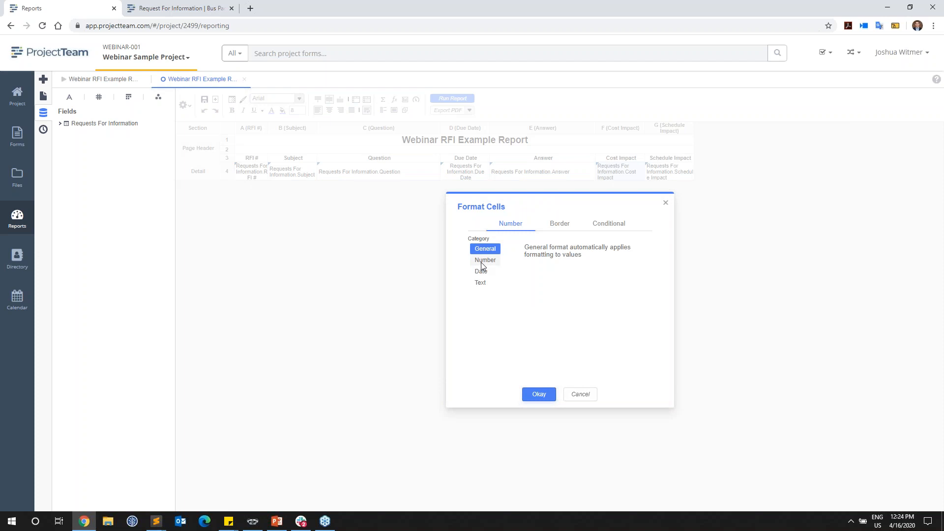
pyautogui.click(488, 261)
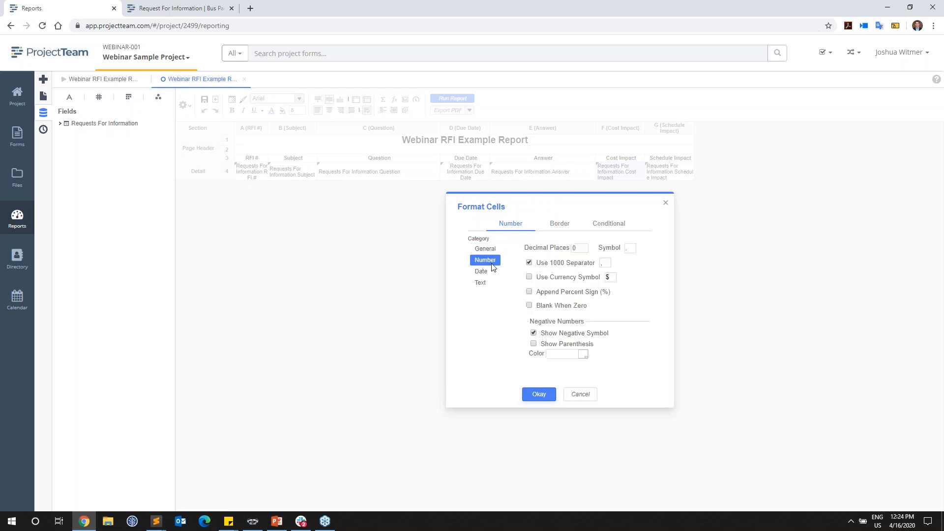
pyautogui.click(529, 277)
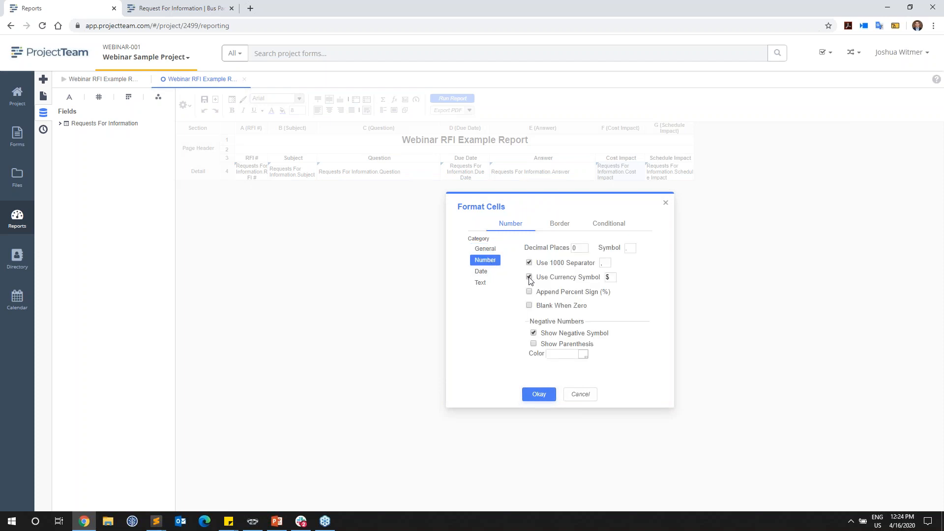
pyautogui.doubleClick(610, 277)
pyautogui.click(586, 246)
pyautogui.click(586, 246)
pyautogui.click(497, 273)
pyautogui.click(494, 261)
pyautogui.click(564, 230)
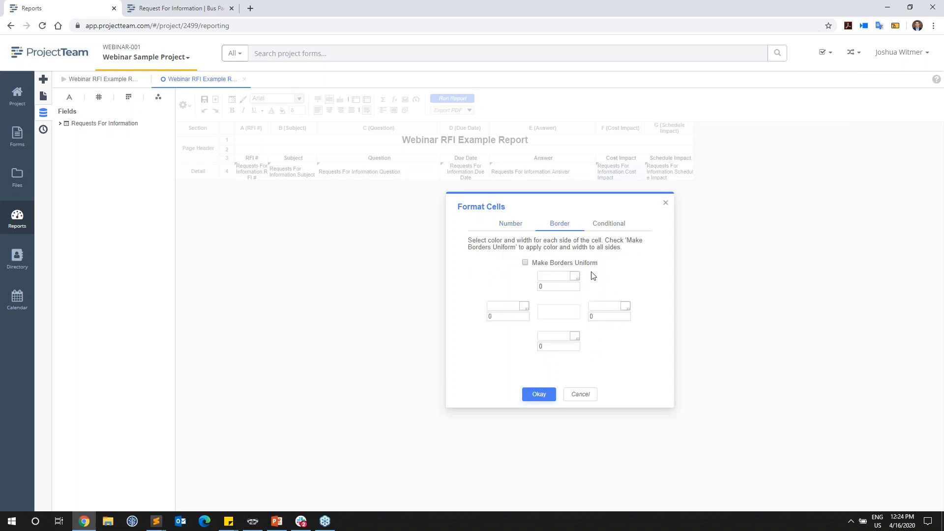
pyautogui.click(613, 227)
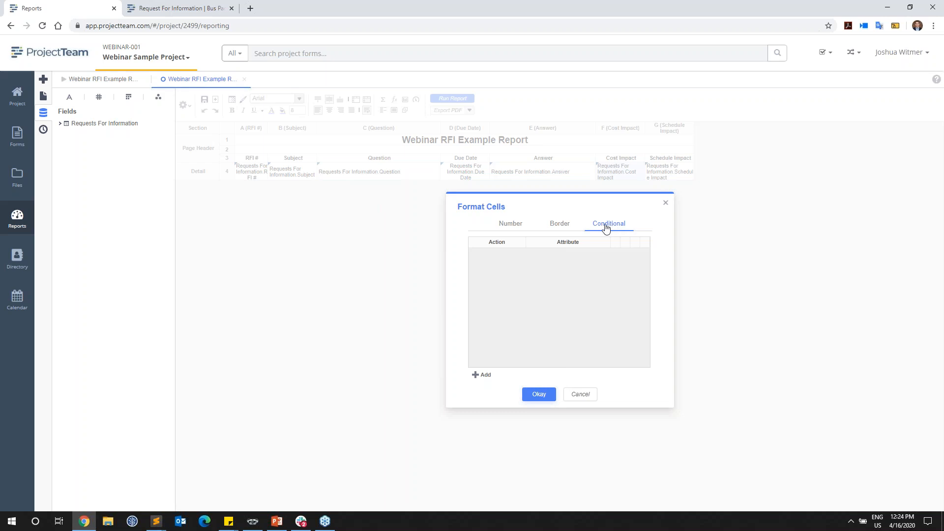
pyautogui.click(539, 394)
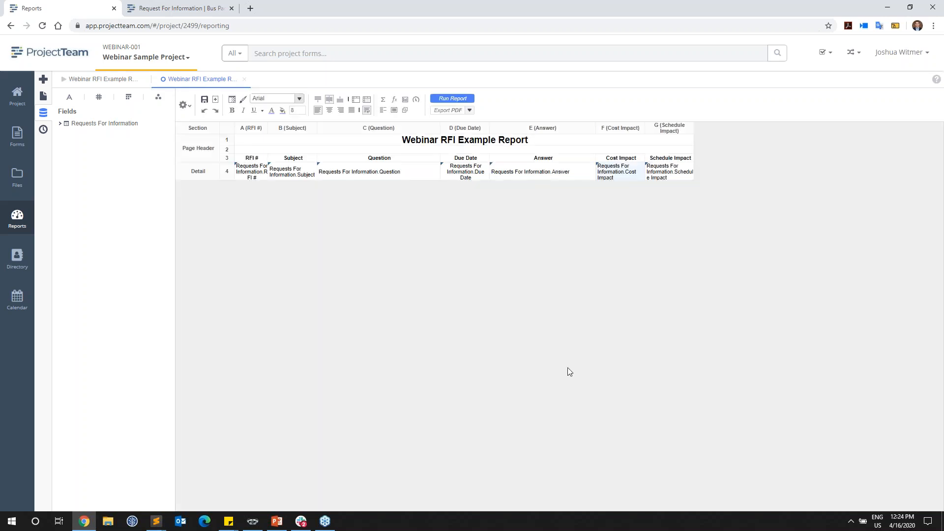
# Step: Right-align the Cost Impact detail cell and center the Schedule Impact detail cell horizontally
pyautogui.click(341, 111)
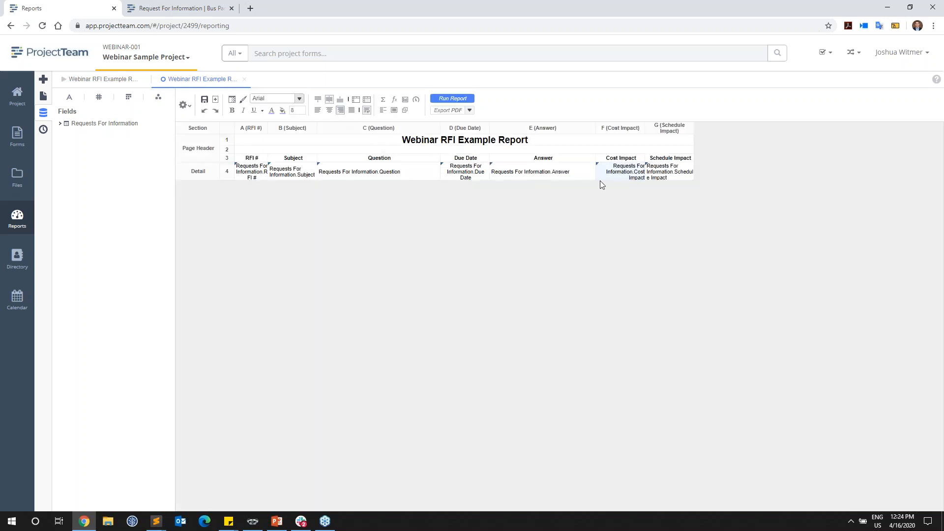
pyautogui.click(671, 176)
pyautogui.click(329, 111)
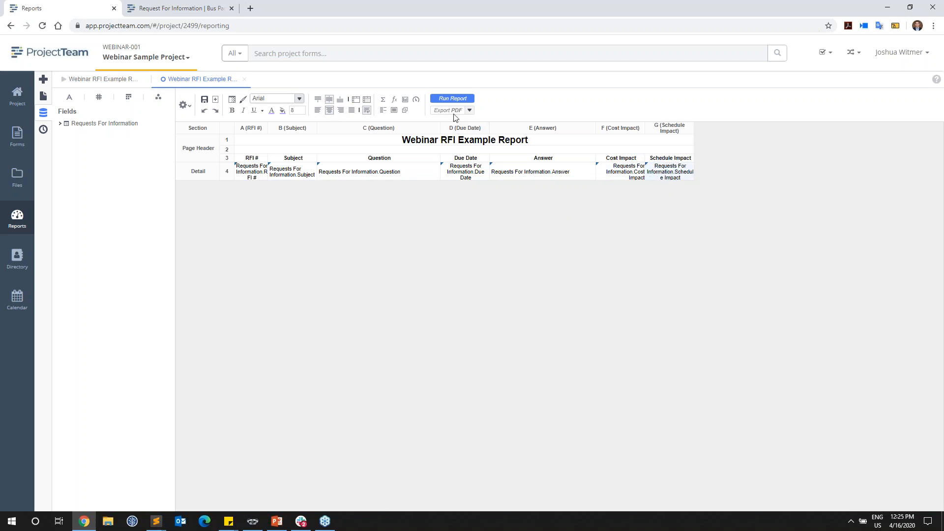
# Step: Run the report to check the formatting, and close all tabs except the report design
pyautogui.click(453, 99)
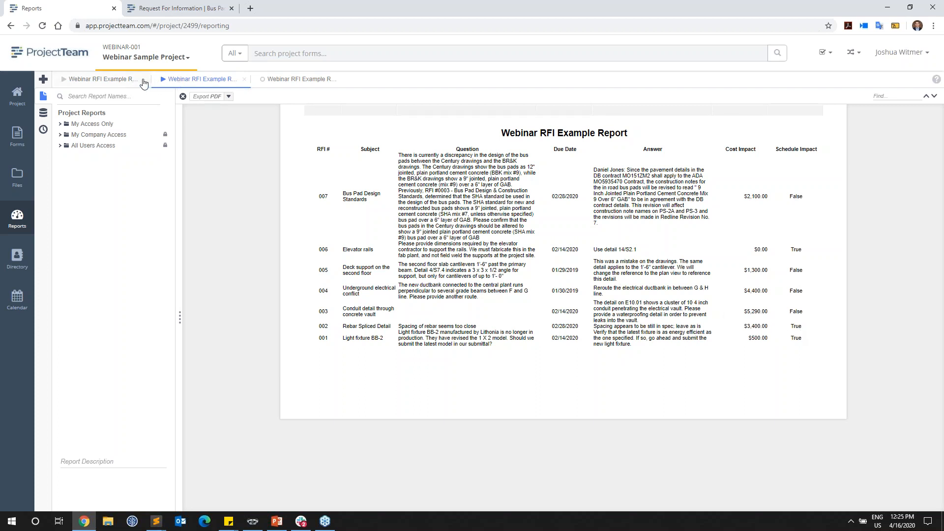
pyautogui.rightClick(305, 88)
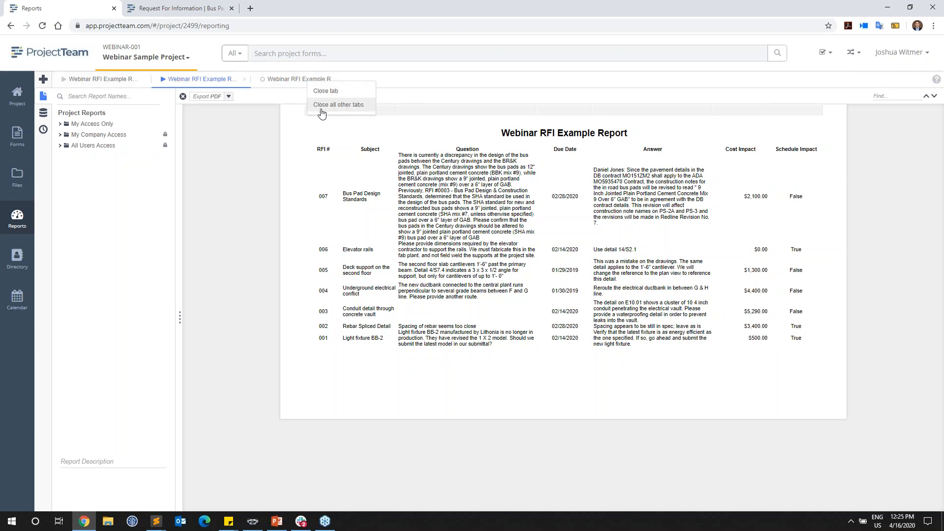
pyautogui.click(360, 105)
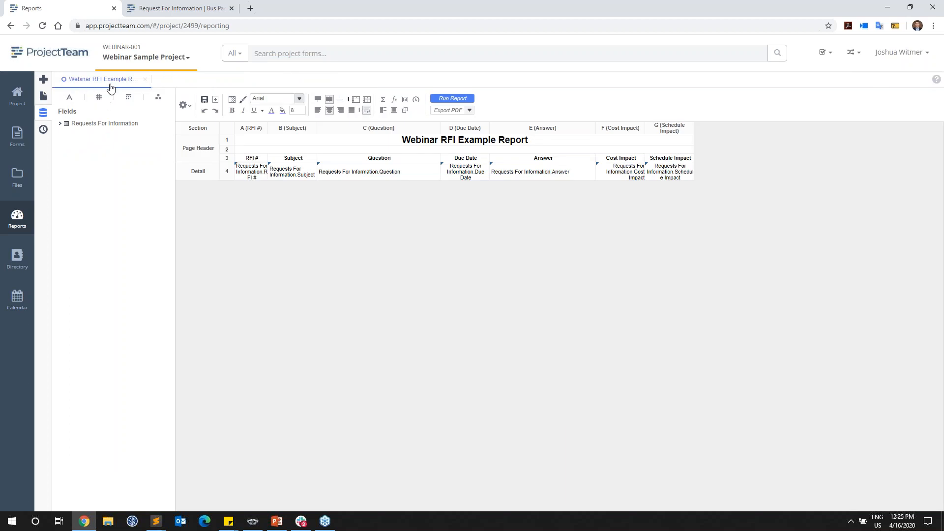
# Step: Give the column heading row, from RFI # to Schedule Impact, a dark green fill and white text
pyautogui.click(259, 160)
pyautogui.keyDown('shift'); pyautogui.click(662, 161); pyautogui.keyUp('shift')
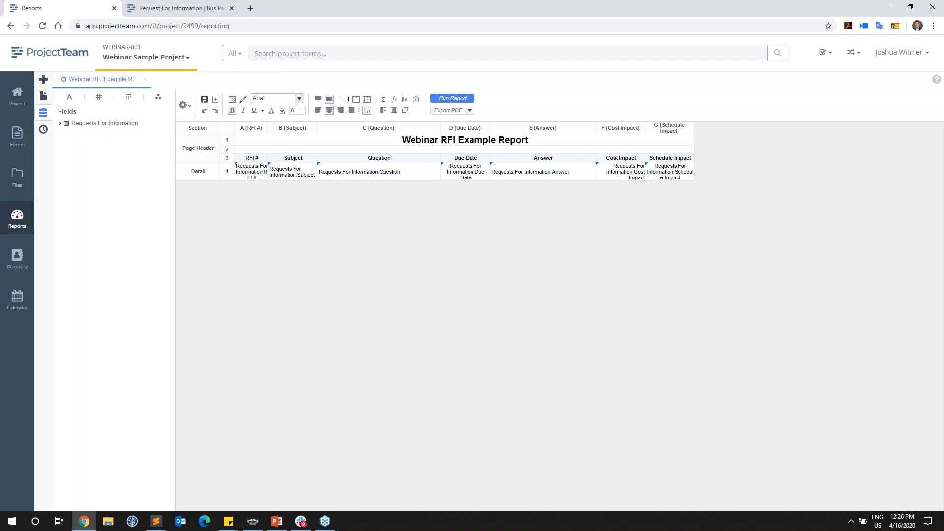
pyautogui.click(283, 110)
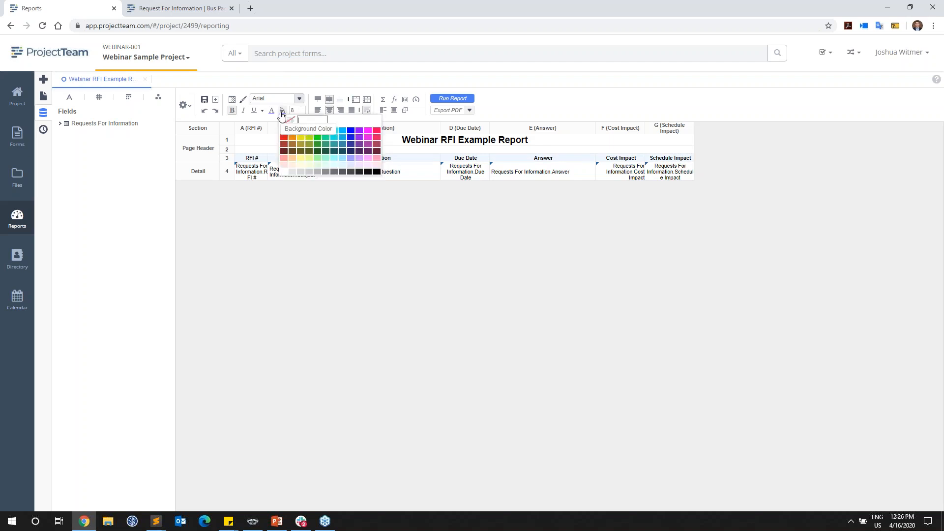
pyautogui.click(332, 146)
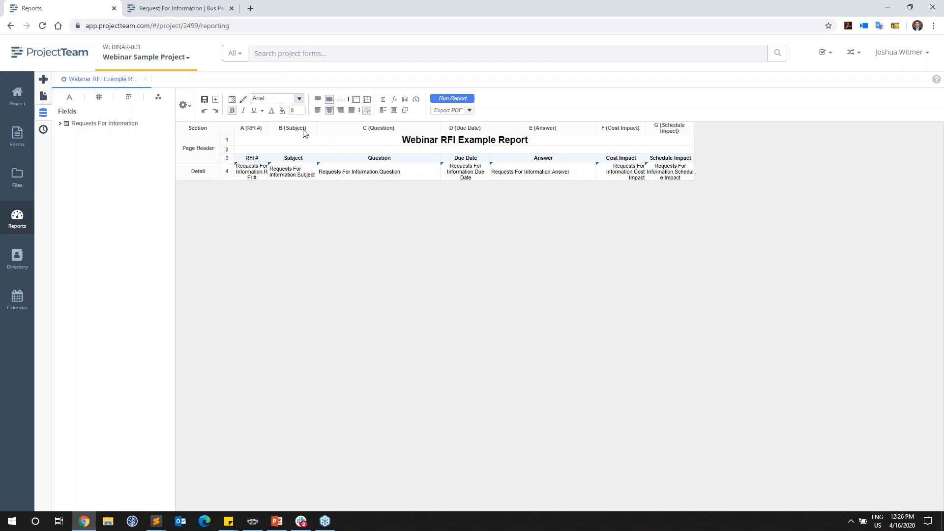
pyautogui.click(272, 112)
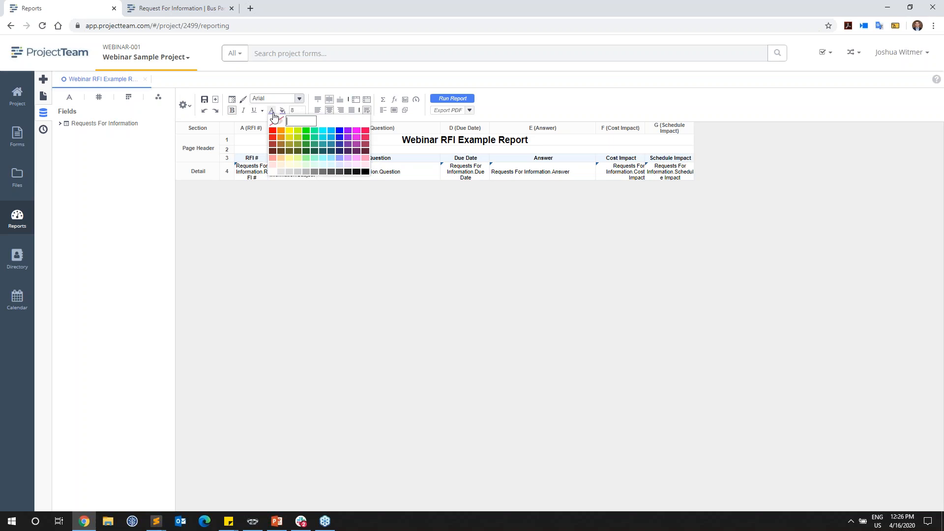
pyautogui.click(288, 165)
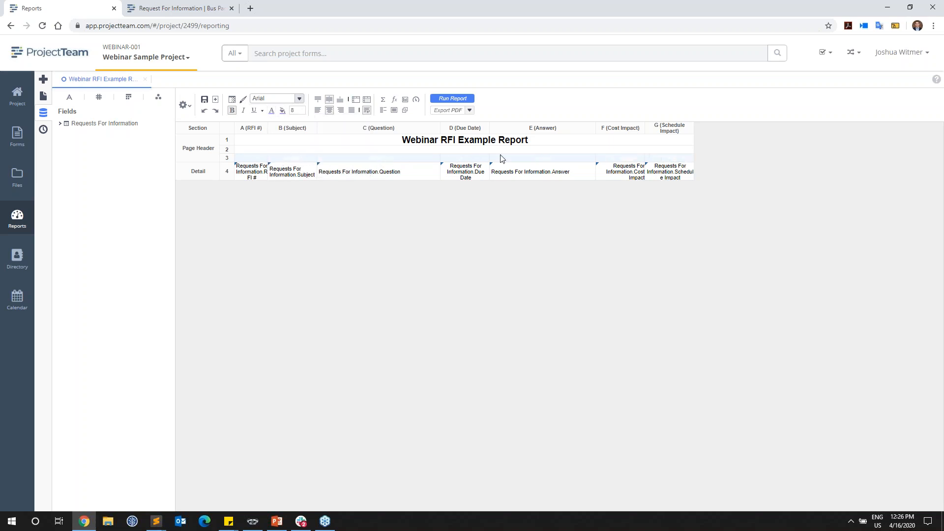
pyautogui.click(527, 149)
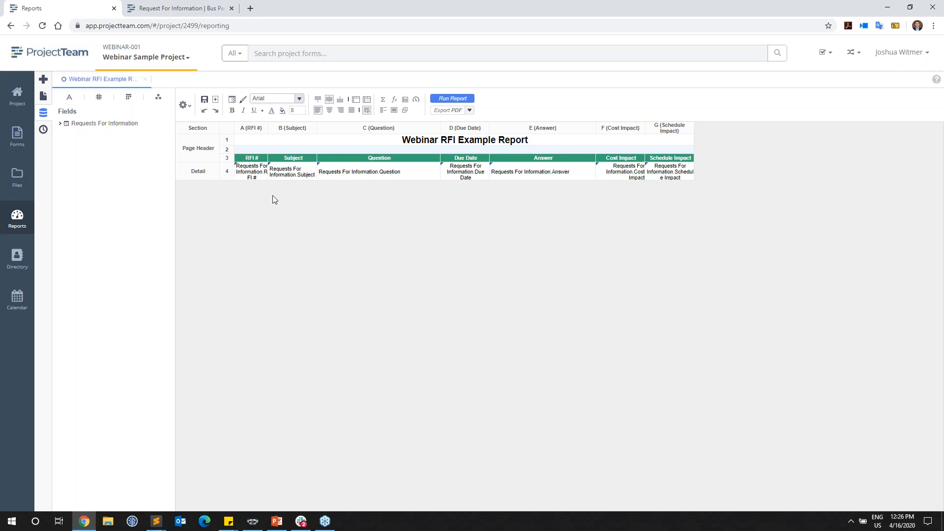
# Step: Add two alternate shading color entries to the Detail section's shading
pyautogui.rightClick(207, 175)
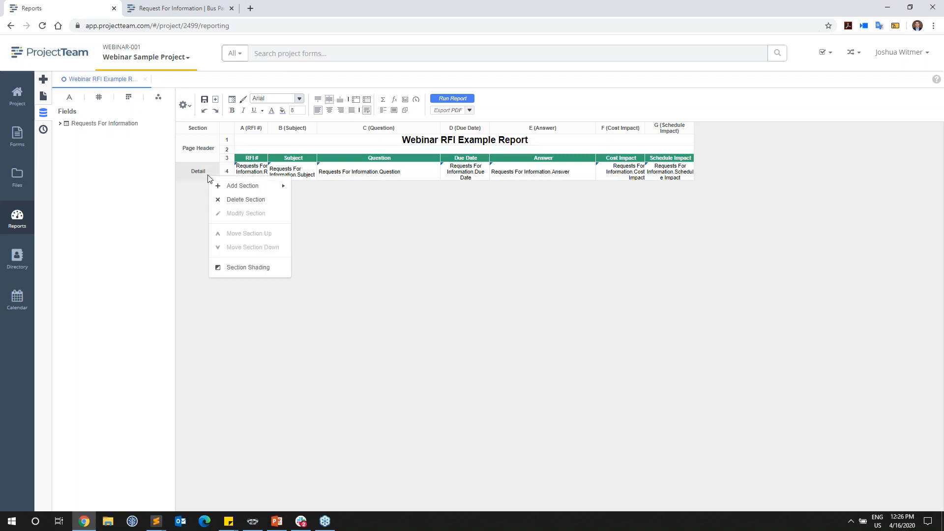
pyautogui.click(275, 273)
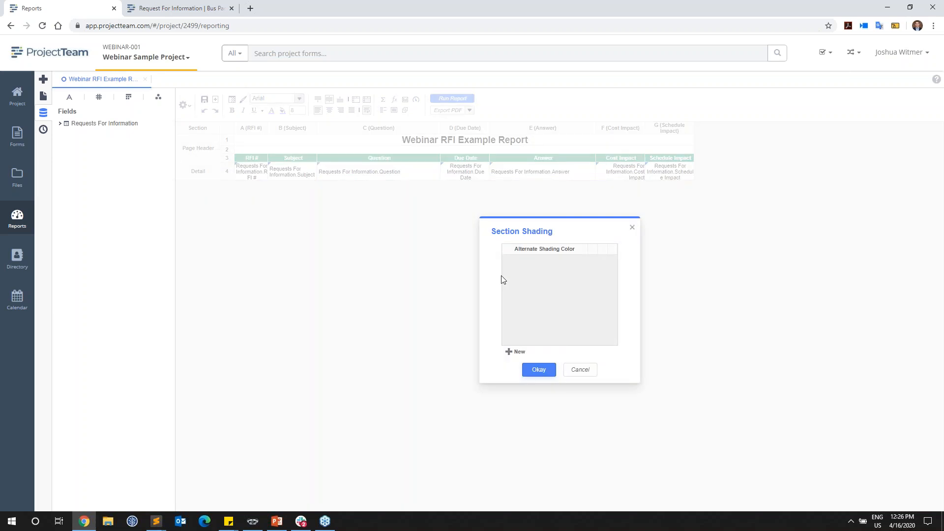
pyautogui.click(517, 352)
pyautogui.click(517, 353)
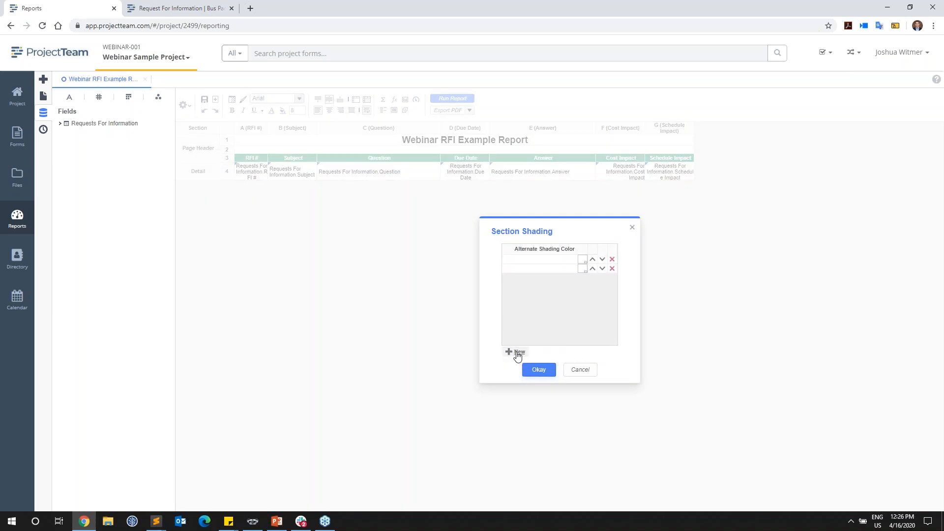
# Step: Set the second alternate shading color to the light gray f5f5f5 and apply the section shading
pyautogui.click(582, 270)
pyautogui.click(517, 318)
pyautogui.moveTo(534, 269); pyautogui.dragTo(512, 273)
pyautogui.moveTo(533, 271); pyautogui.dragTo(510, 272)
pyautogui.press('BackSpace')
pyautogui.write('f5f5f5')
pyautogui.click(543, 309)
pyautogui.click(544, 373)
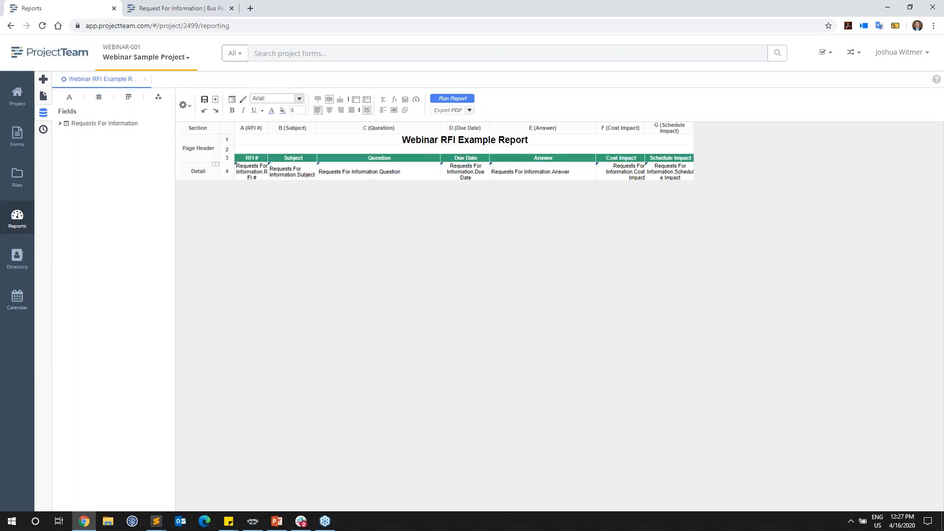
# Step: Run the report to check the heading colors and alternating row shading, and return to the report design
pyautogui.click(463, 99)
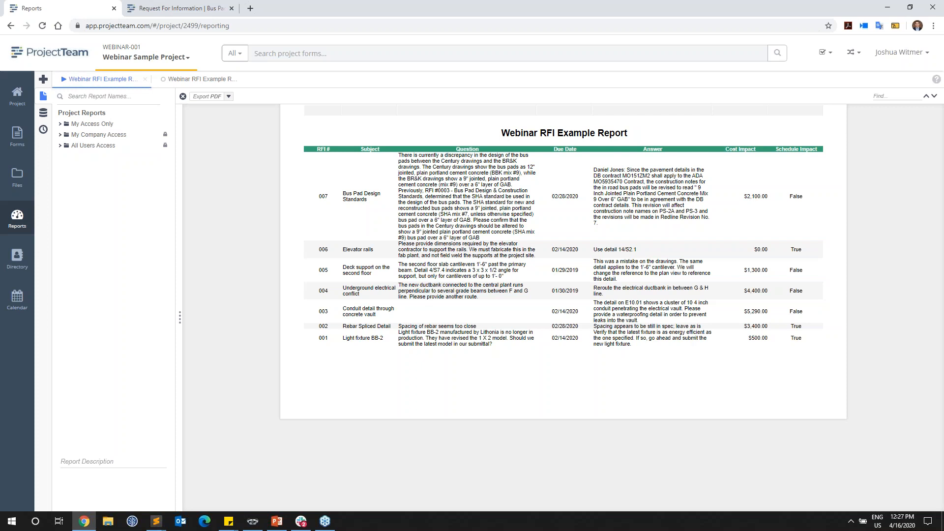
pyautogui.click(202, 79)
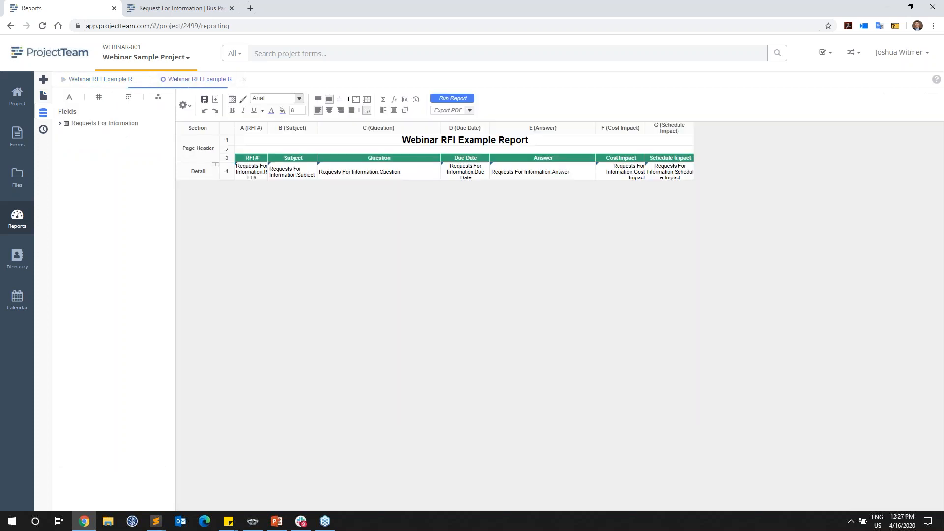
# Step: Search the report categories for "requ" and add the Requests For Information - Reviewers category to the report
pyautogui.click(185, 106)
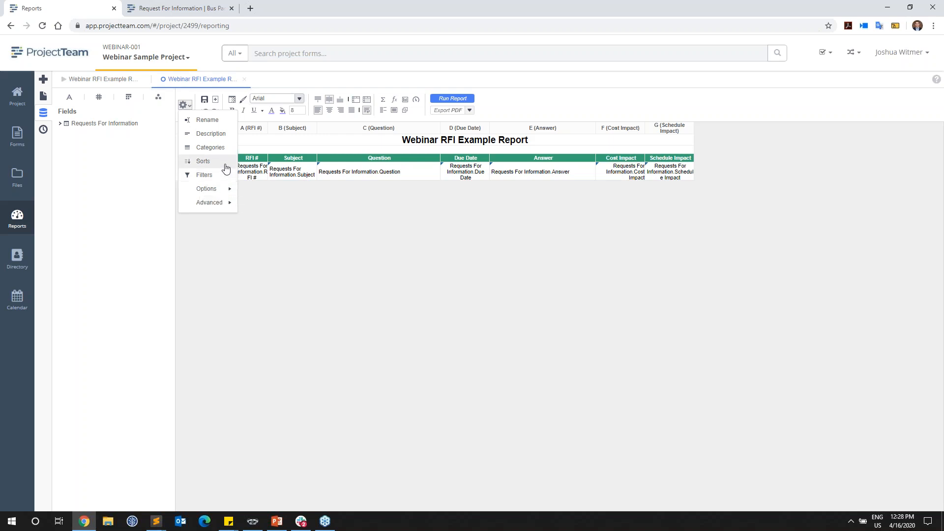
pyautogui.click(216, 147)
pyautogui.click(216, 164)
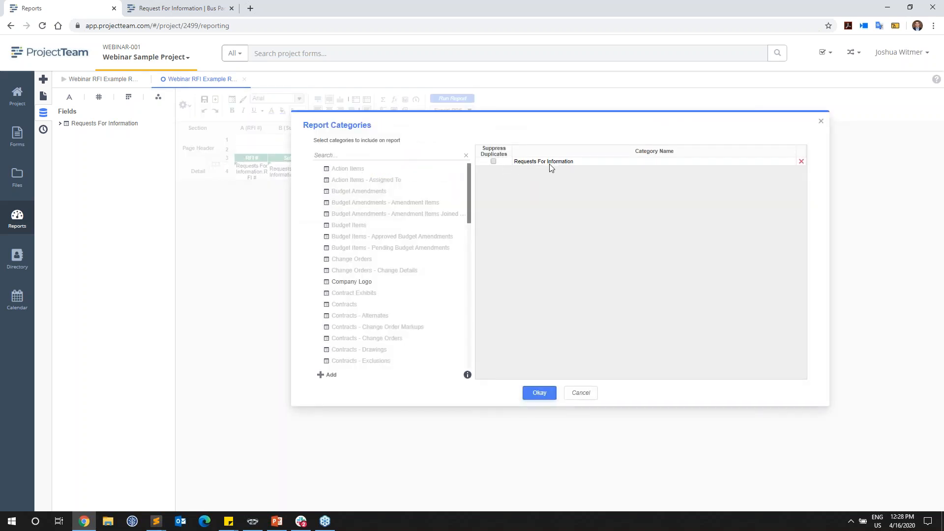
pyautogui.click(375, 157)
pyautogui.write('requ')
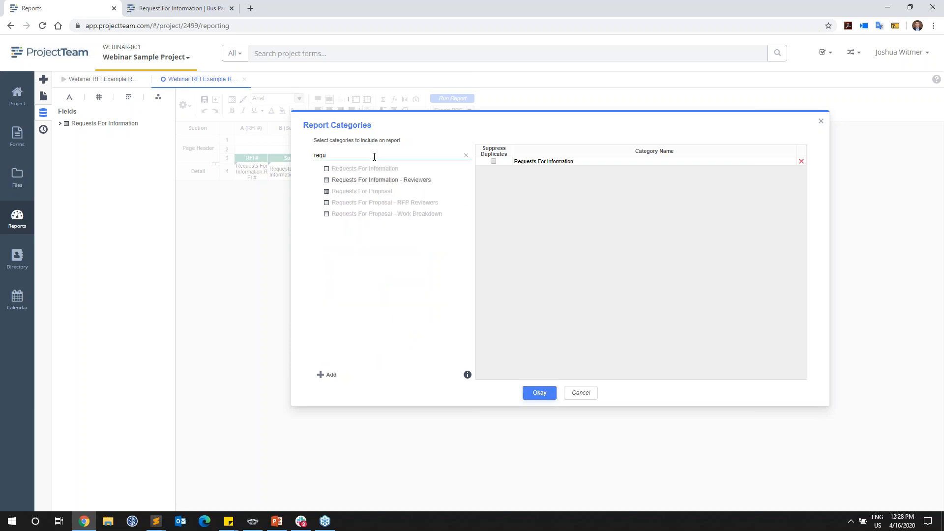
pyautogui.click(373, 181)
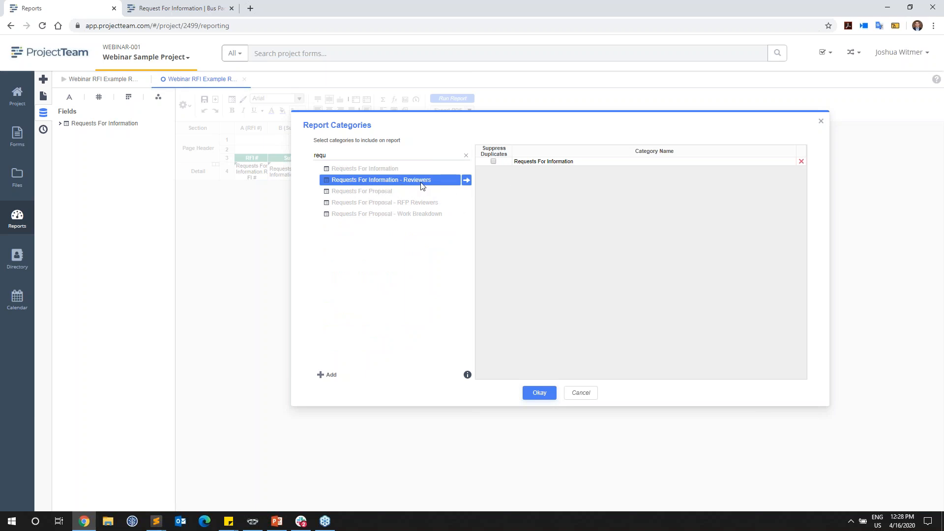
pyautogui.click(467, 180)
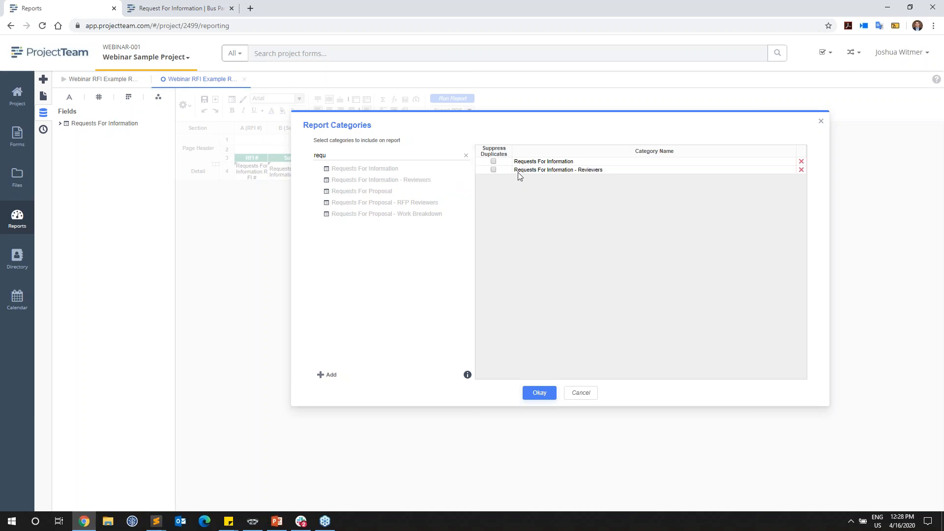
pyautogui.click(537, 395)
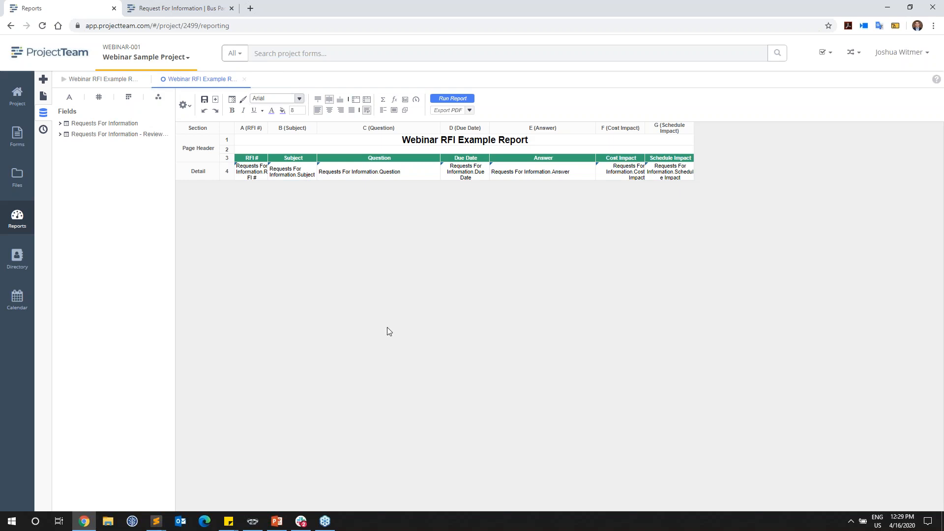
# Step: Insert a row above the column headings in the page header, and shift the headings and RFI fields up into that section
pyautogui.rightClick(213, 179)
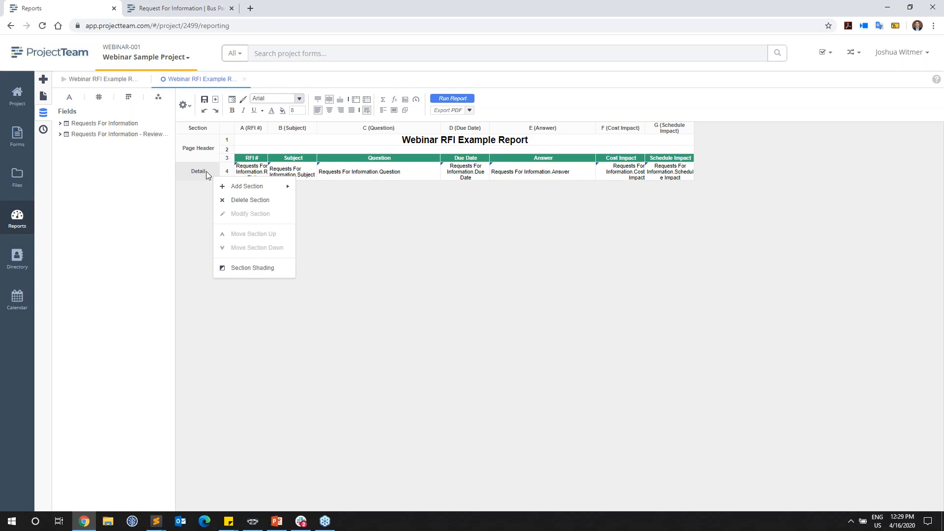
pyautogui.rightClick(226, 158)
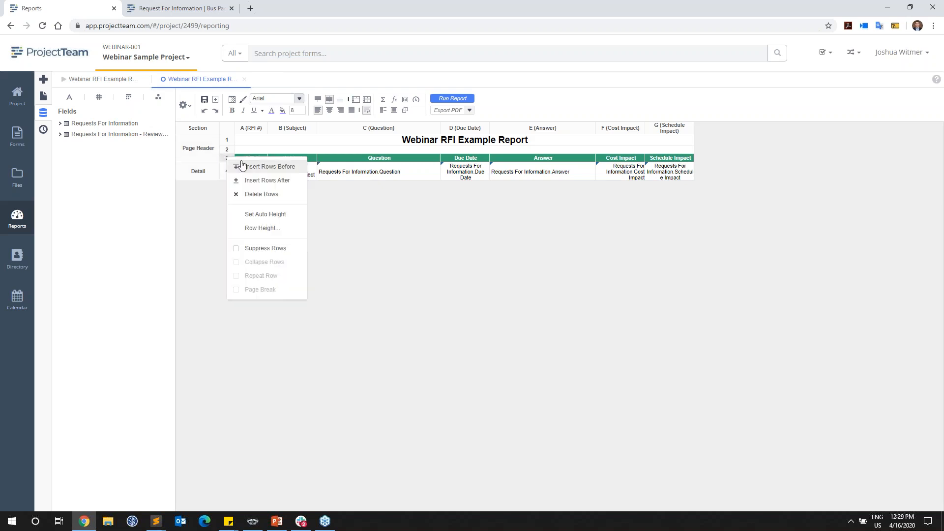
pyautogui.click(242, 165)
pyautogui.click(242, 165)
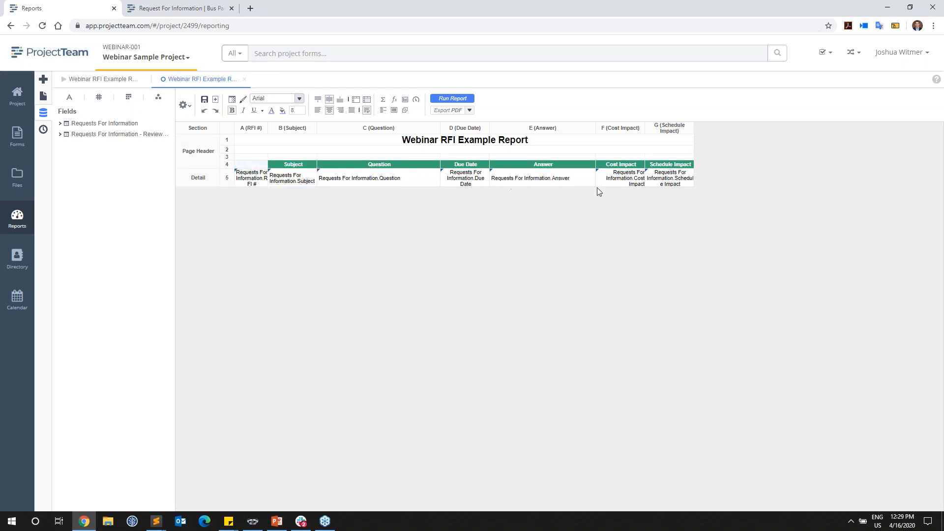
pyautogui.keyDown('shift'); pyautogui.click(666, 183); pyautogui.keyUp('shift')
pyautogui.moveTo(256, 164); pyautogui.dragTo(255, 158)
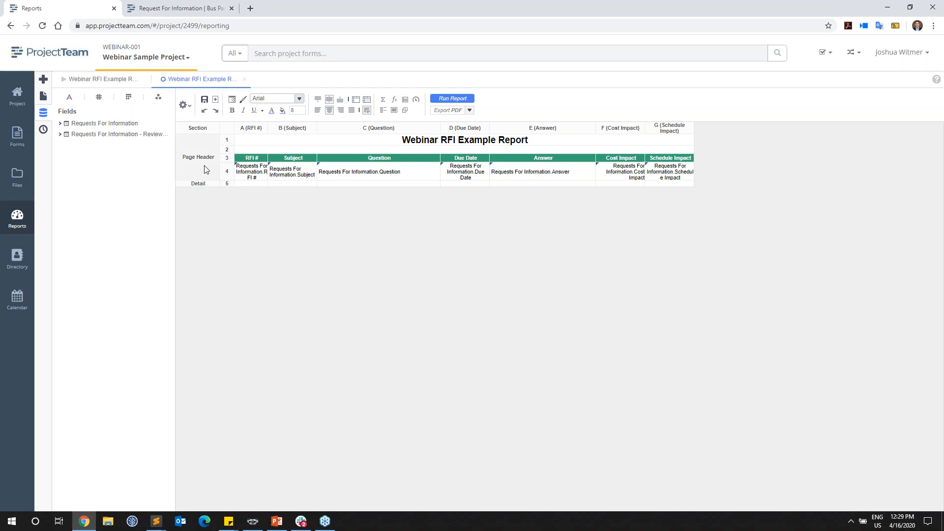
# Step: Run the report to check the output with the RFI fields in the page header, and return to the report design
pyautogui.click(449, 100)
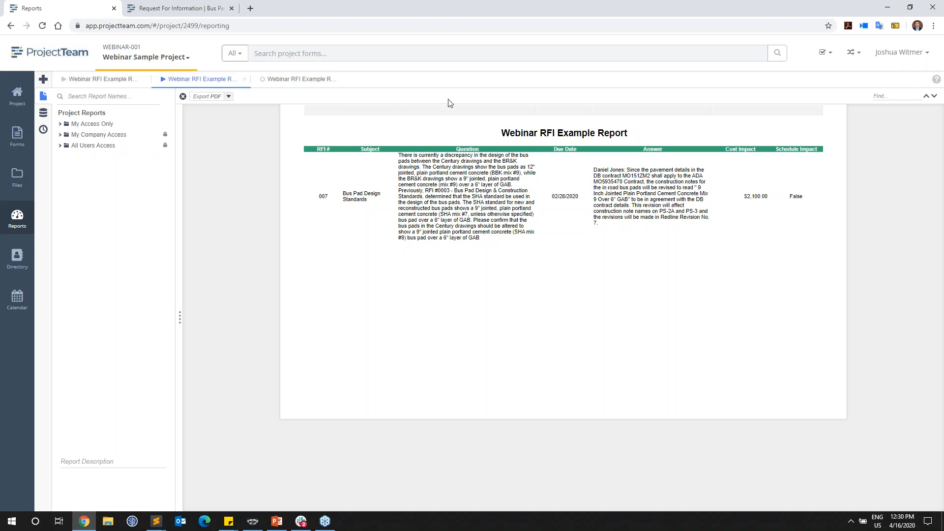
pyautogui.click(302, 79)
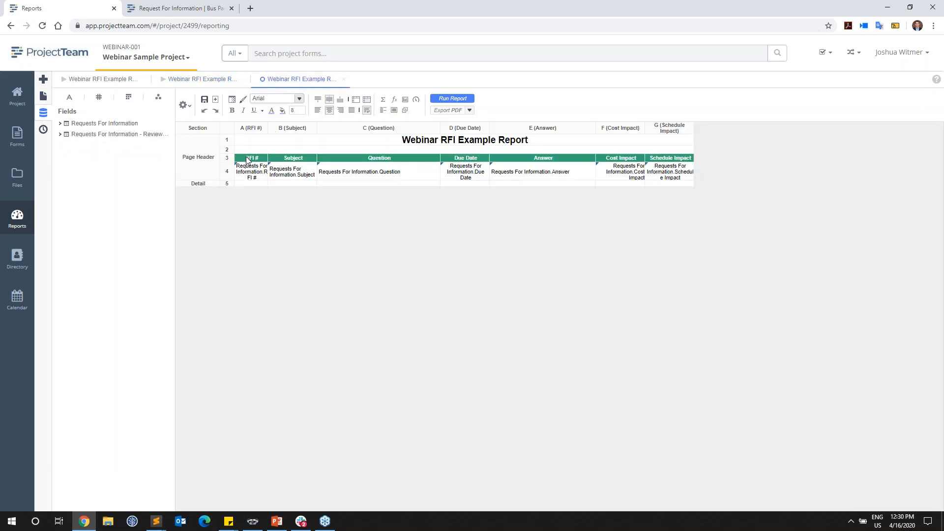
# Step: Add page header rows, move the RFI fields back into the Detail section, and place the column headings in row 5 directly above them
pyautogui.moveTo(248, 158); pyautogui.dragTo(679, 168)
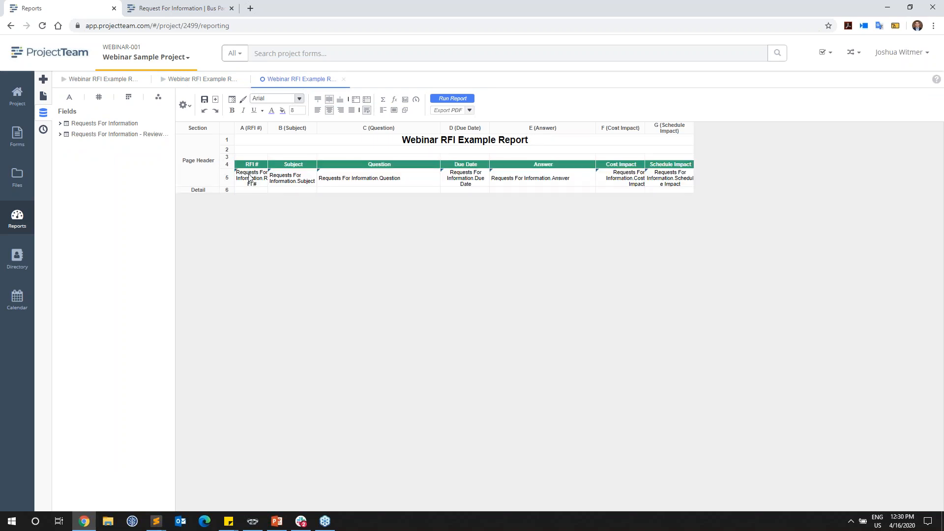
pyautogui.moveTo(253, 184); pyautogui.dragTo(684, 178)
pyautogui.moveTo(263, 184); pyautogui.dragTo(261, 179)
pyautogui.click(260, 164)
pyautogui.keyDown('shift'); pyautogui.click(659, 165); pyautogui.keyUp('shift')
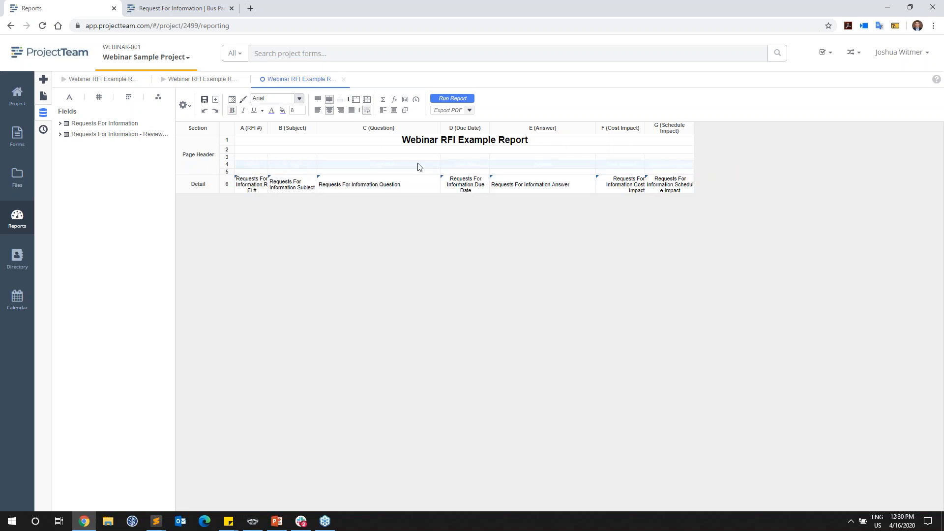
pyautogui.moveTo(262, 170); pyautogui.dragTo(262, 174)
# Step: Run the report and compare its repeated rows with the Reviewers table in the Bus Pad Design Standards RFI
pyautogui.click(449, 98)
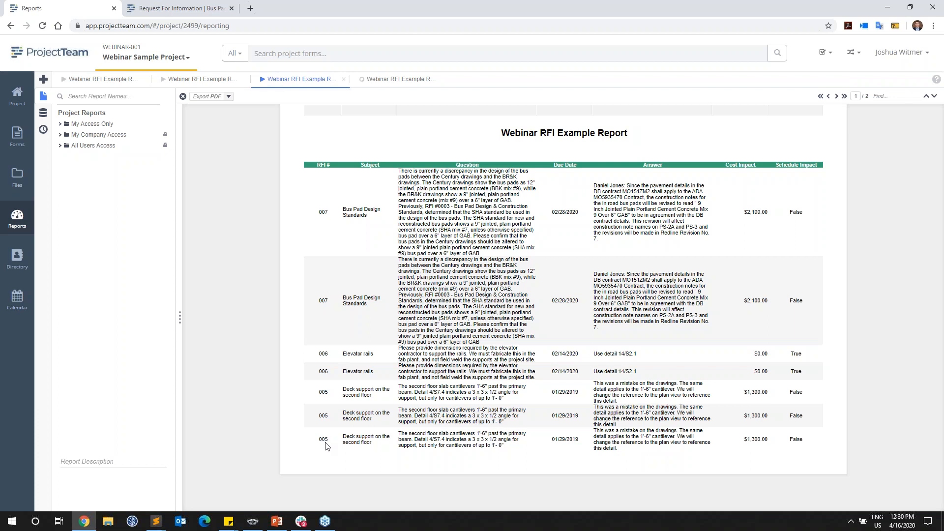
pyautogui.click(199, 13)
pyautogui.scroll(1, 196, 224)
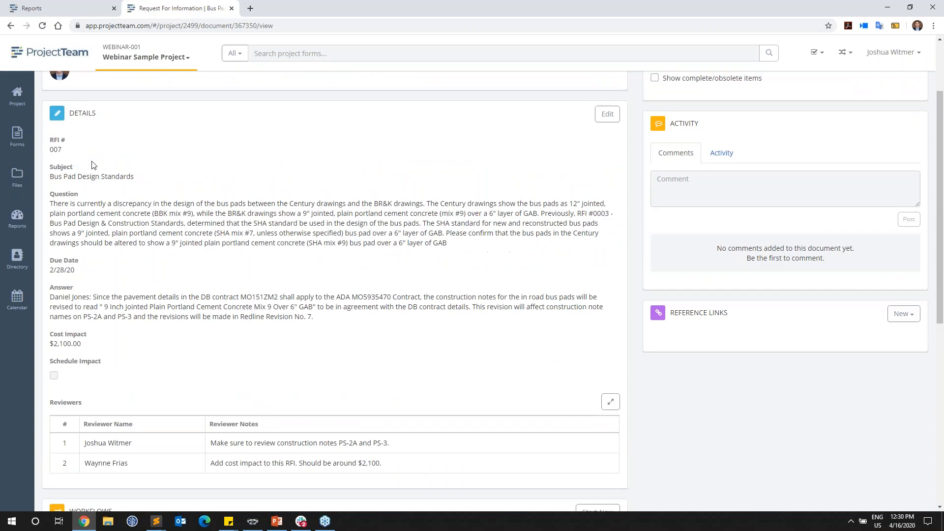
pyautogui.scroll(-1, 150, 316)
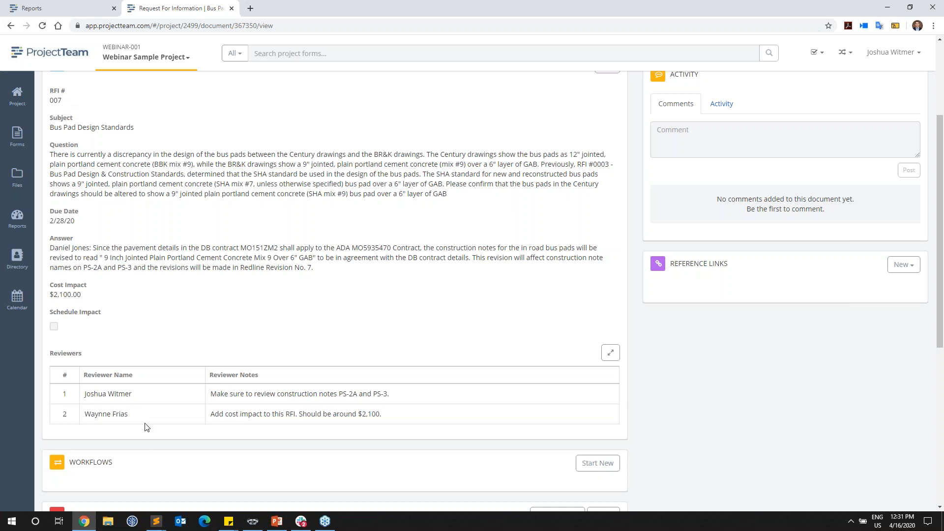
pyautogui.scroll(1, 160, 342)
pyautogui.scroll(1, 160, 295)
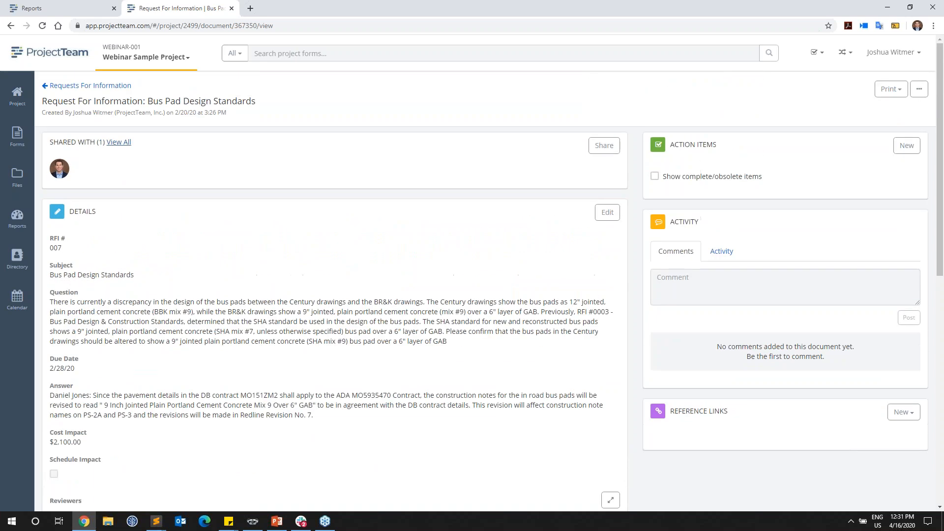
# Step: Open the "Deck support on the second floor" RFI to examine its Reviewers table, and return to the report design
pyautogui.click(92, 88)
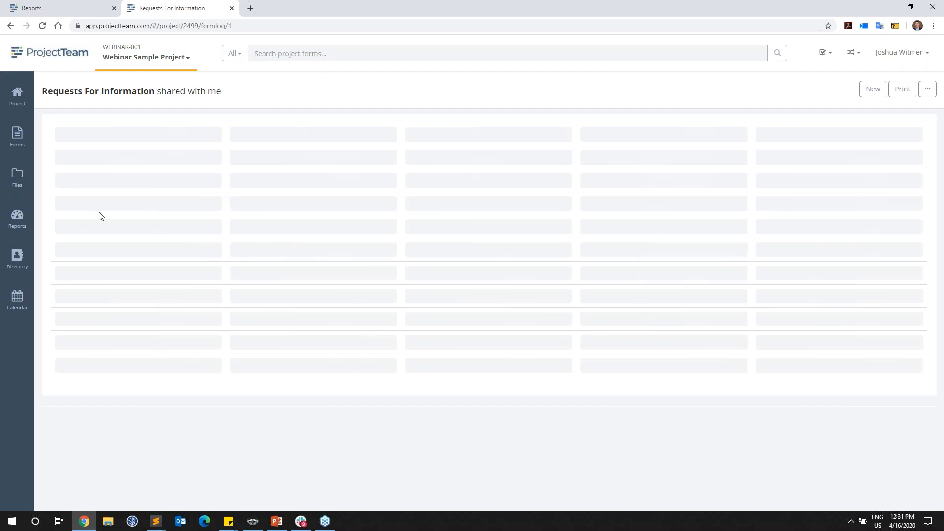
pyautogui.click(229, 236)
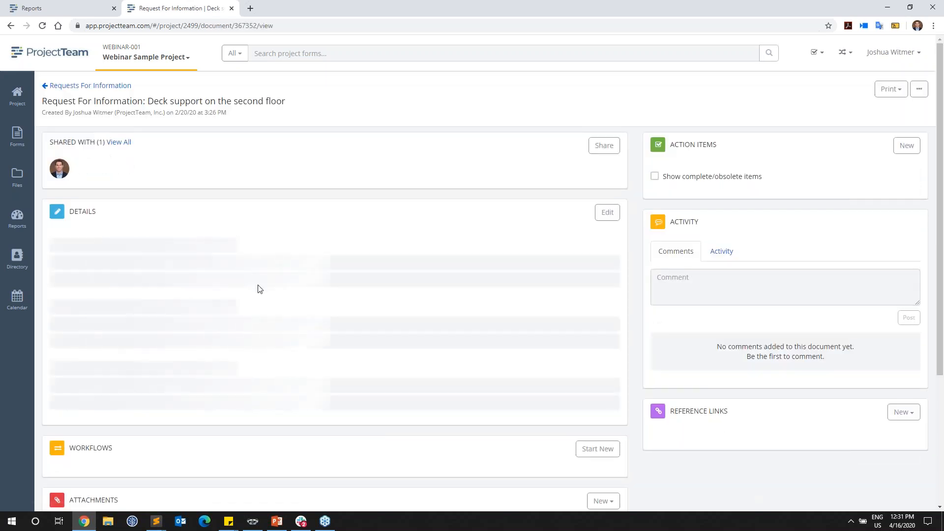
pyautogui.scroll(-3, 272, 312)
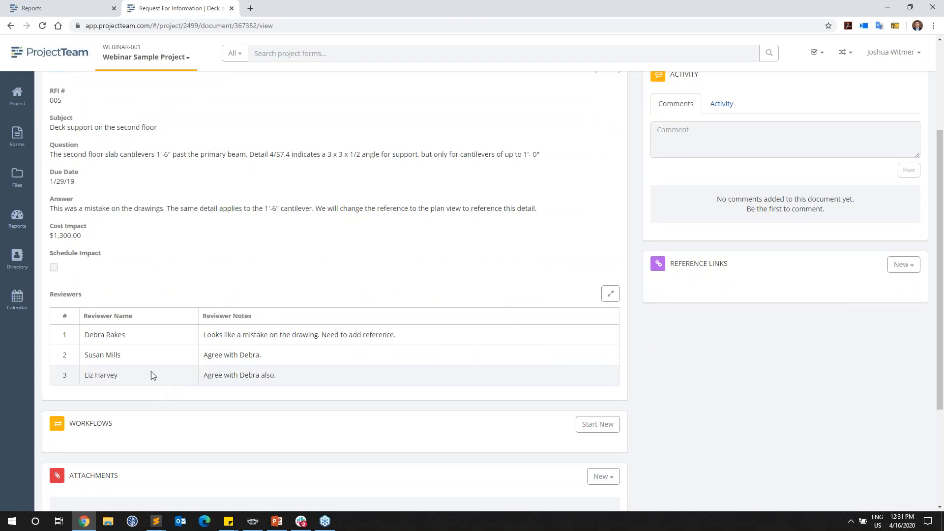
pyautogui.click(76, 10)
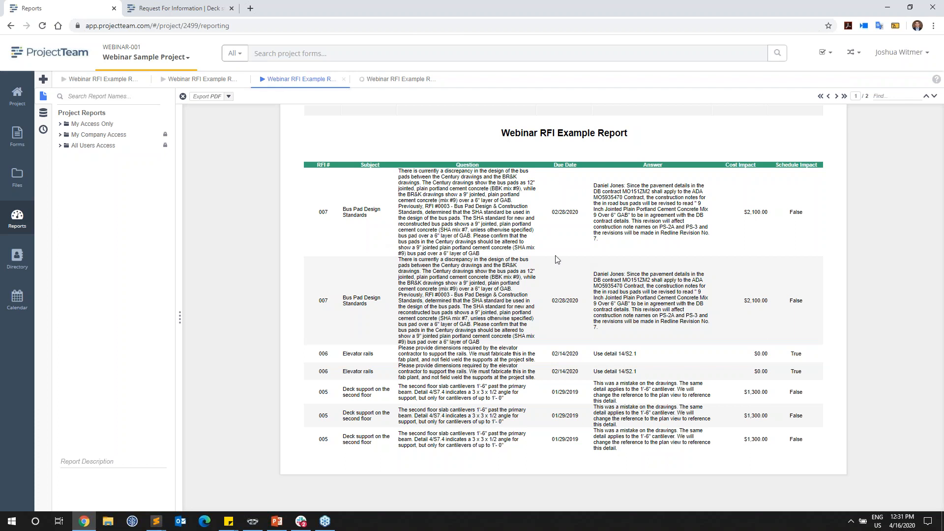
pyautogui.click(400, 79)
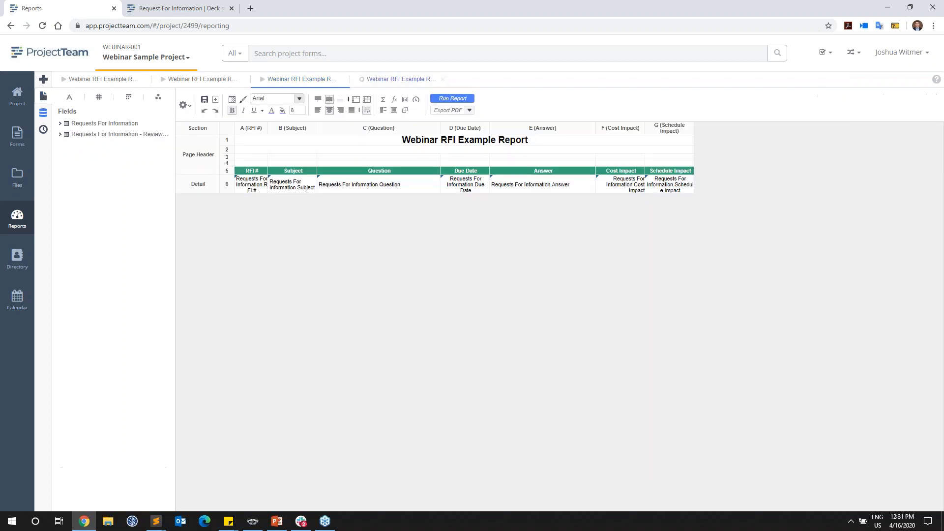
# Step: Add a group header section above Detail that shows for each change of Requests For Information
pyautogui.rightClick(197, 188)
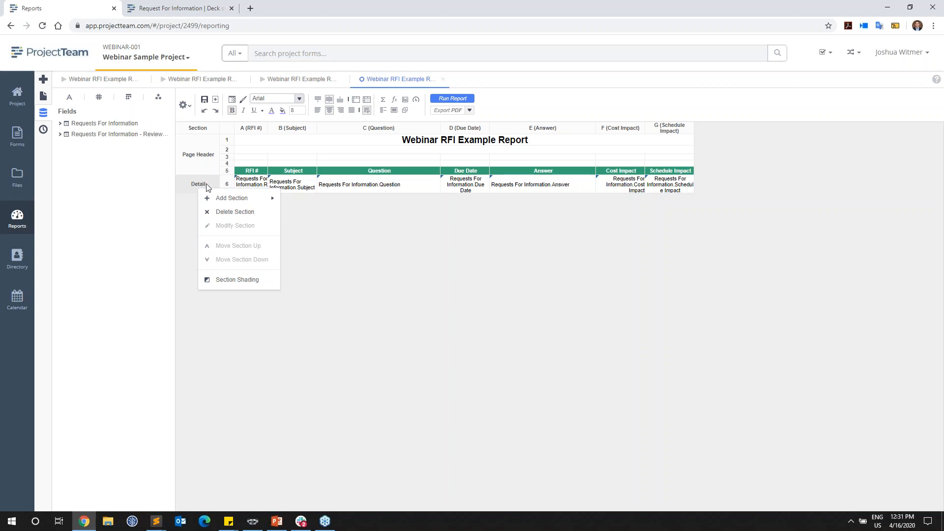
pyautogui.moveTo(275, 205)
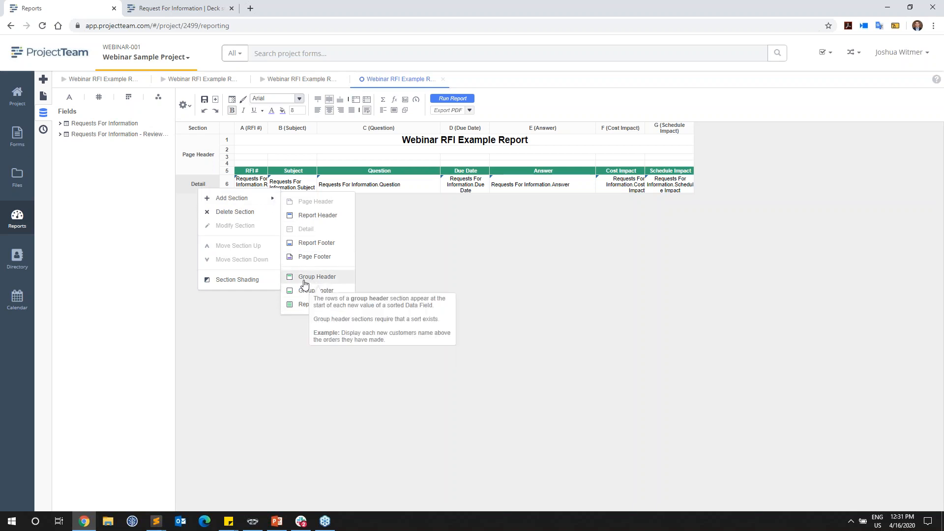
pyautogui.click(321, 279)
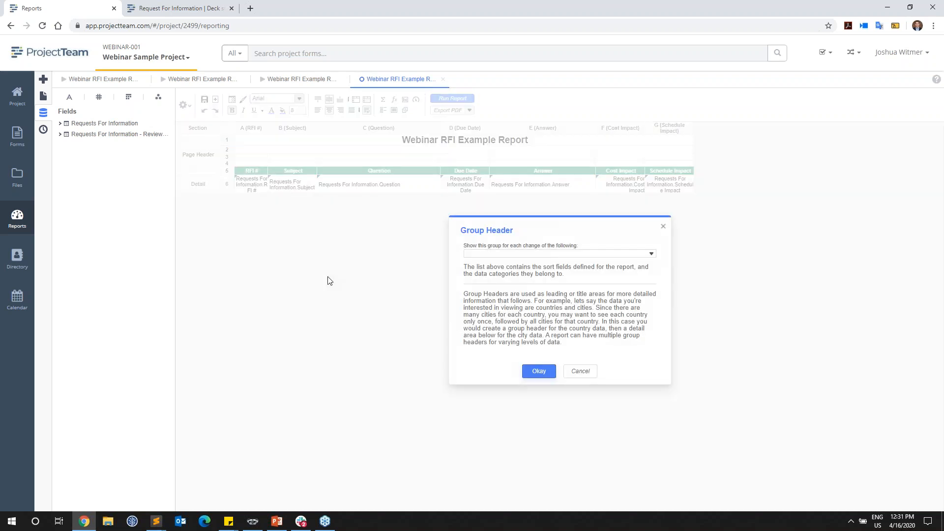
pyautogui.click(495, 253)
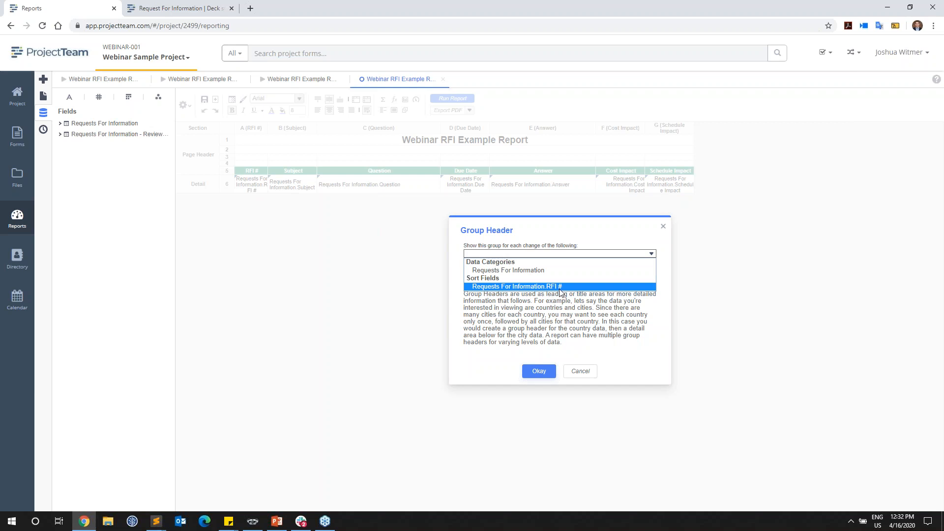
pyautogui.click(531, 270)
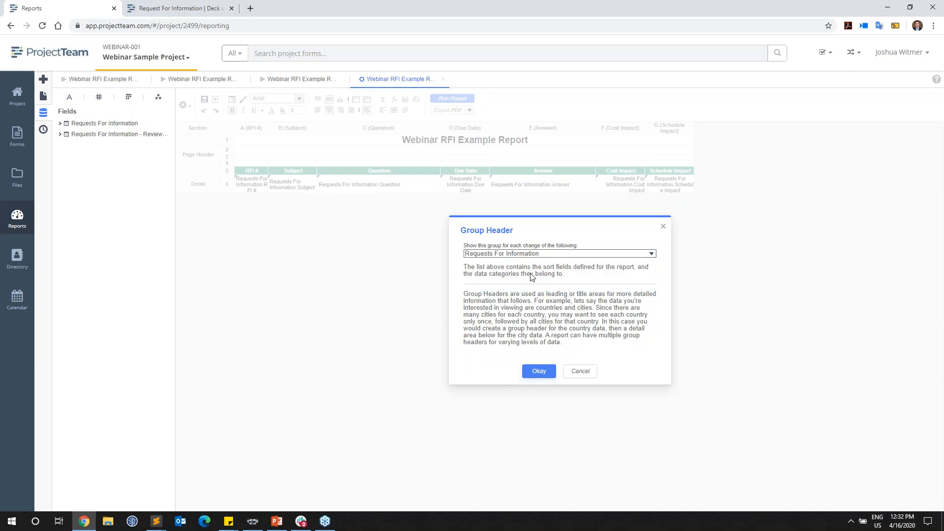
pyautogui.click(539, 371)
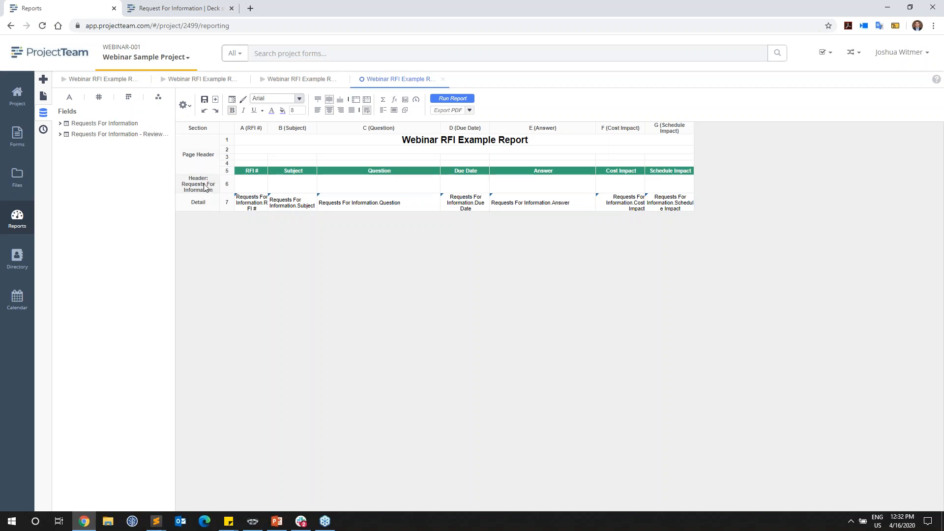
# Step: Insert a second row in the group header section and move the column headings from the page header into its first row
pyautogui.rightClick(230, 184)
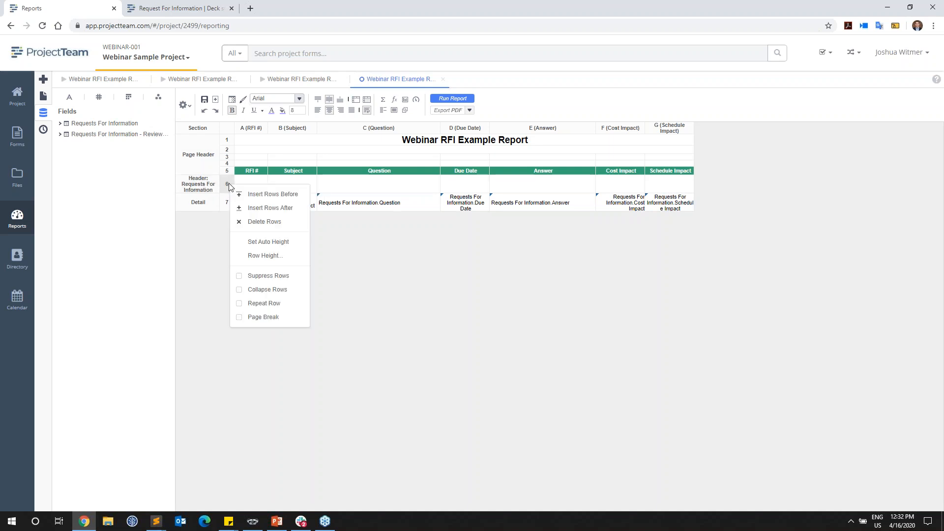
pyautogui.click(253, 197)
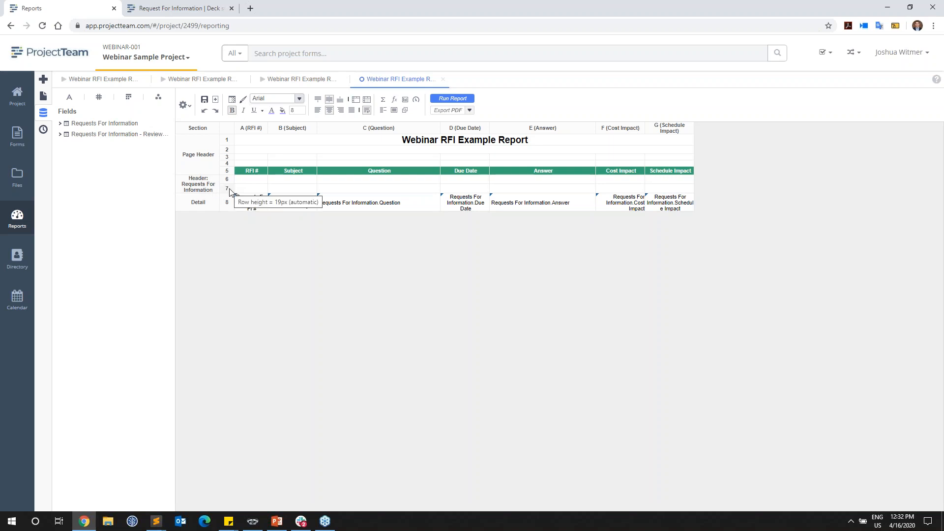
pyautogui.click(255, 176)
pyautogui.keyDown('shift'); pyautogui.click(664, 175); pyautogui.keyUp('shift')
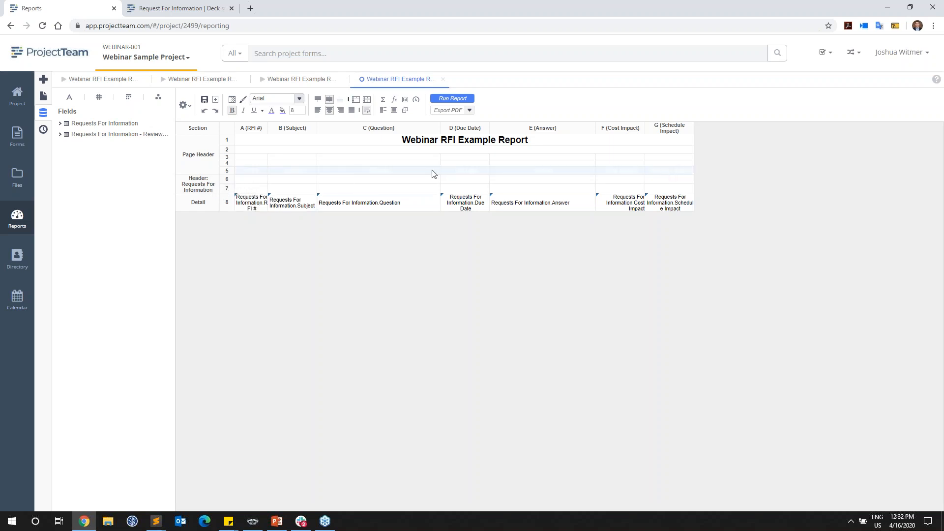
pyautogui.moveTo(252, 174); pyautogui.dragTo(254, 178)
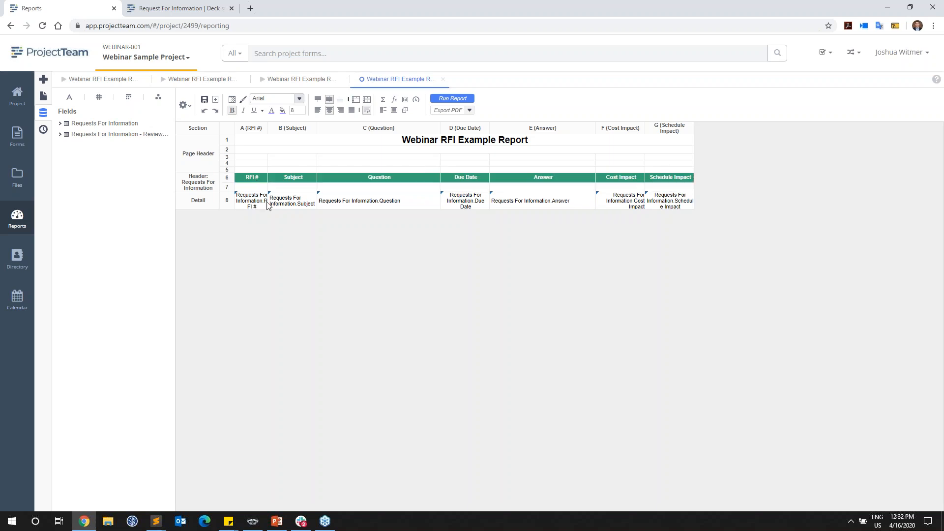
# Step: Move all the RFI fields from the Detail section into the group header row below the column headings
pyautogui.click(257, 203)
pyautogui.keyDown('shift'); pyautogui.click(669, 209); pyautogui.keyUp('shift')
pyautogui.moveTo(249, 200); pyautogui.dragTo(249, 190)
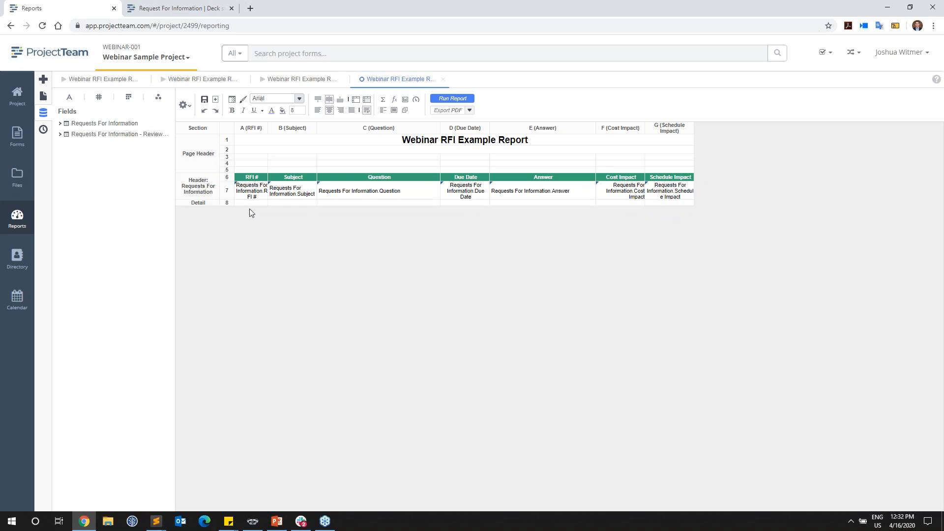
# Step: Run the report to check the RFIs grouped under the new header section, and return to the report design
pyautogui.click(459, 100)
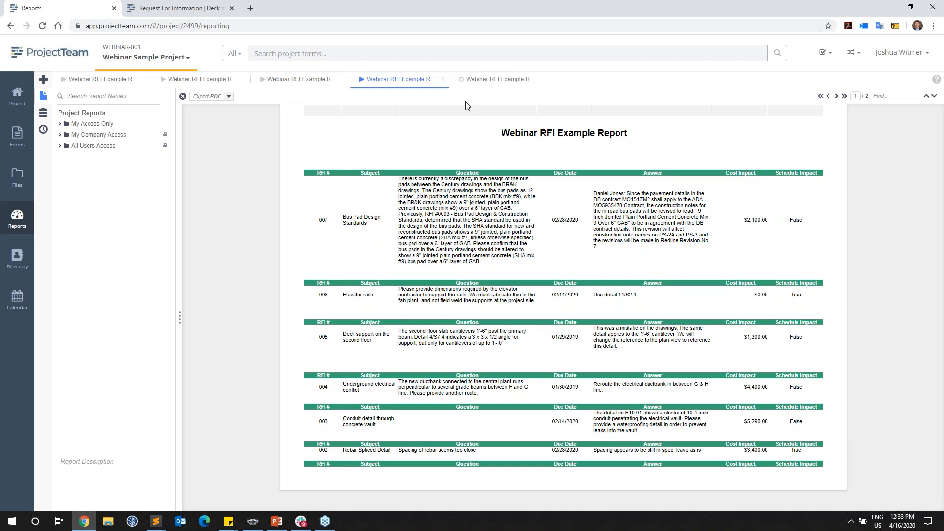
pyautogui.click(475, 81)
pyautogui.rightClick(198, 194)
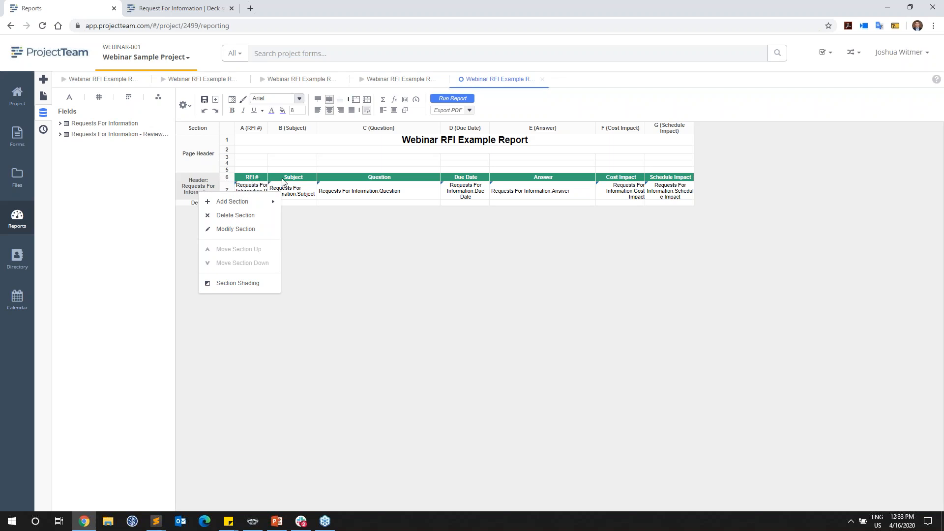
pyautogui.click(243, 178)
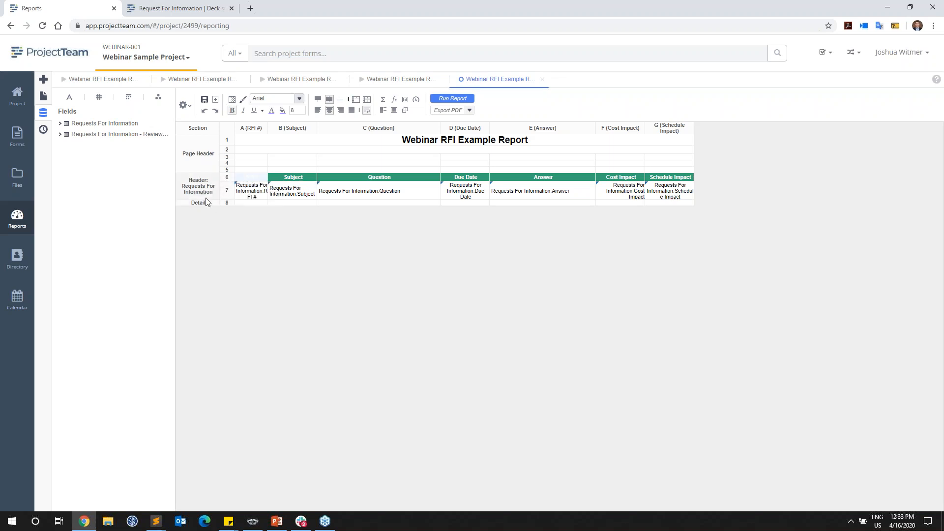
pyautogui.click(409, 80)
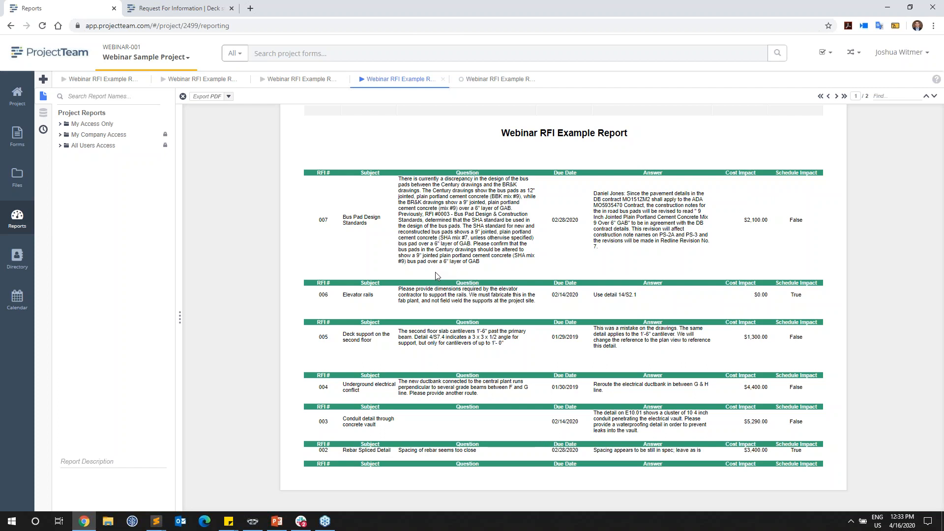
pyautogui.click(484, 80)
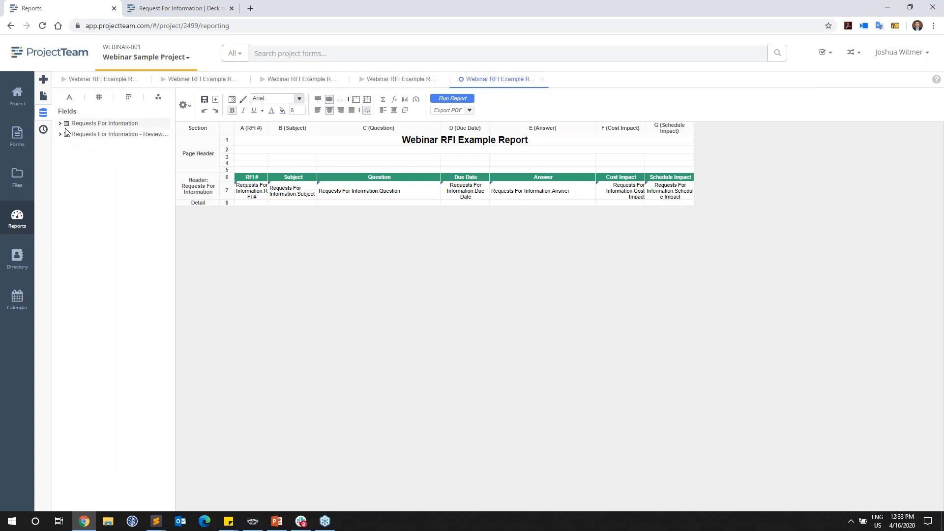
# Step: Add the reviewers' Row #, Reviewer Name and Reviewer Notes fields to columns A, B and D of the Detail row
pyautogui.moveTo(176, 140); pyautogui.dragTo(195, 140)
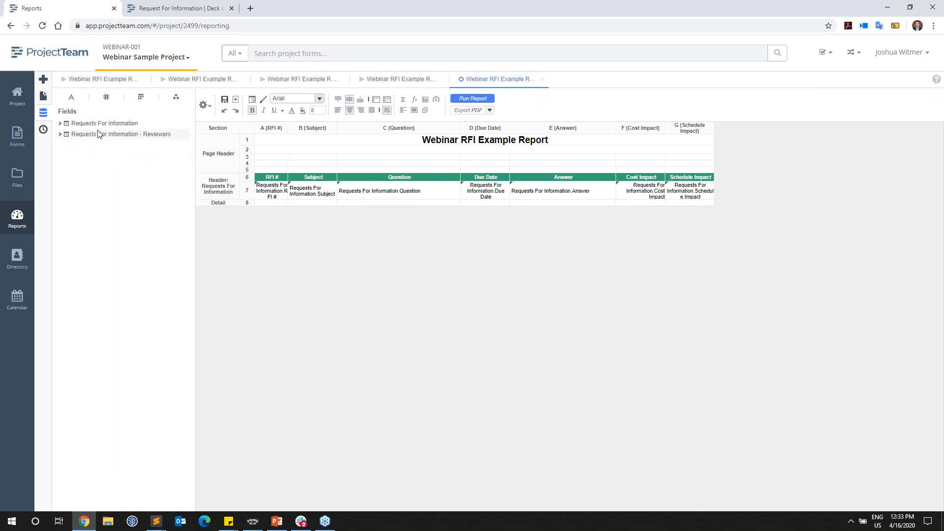
pyautogui.click(60, 135)
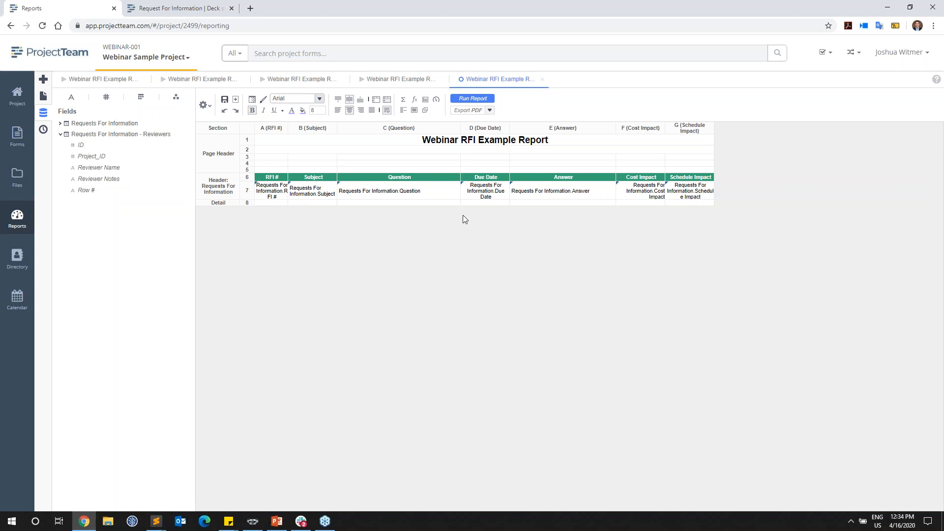
pyautogui.moveTo(116, 191); pyautogui.dragTo(274, 207)
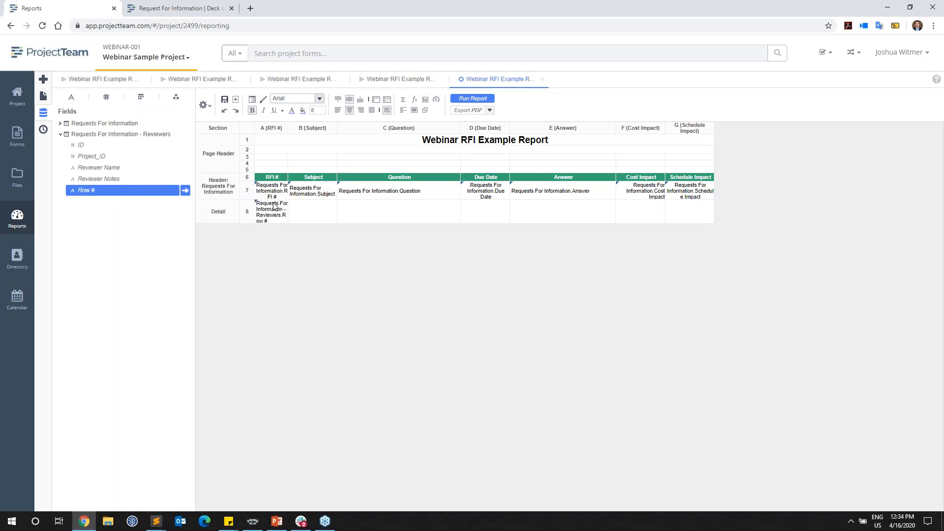
pyautogui.click(141, 171)
pyautogui.moveTo(141, 171); pyautogui.dragTo(302, 215)
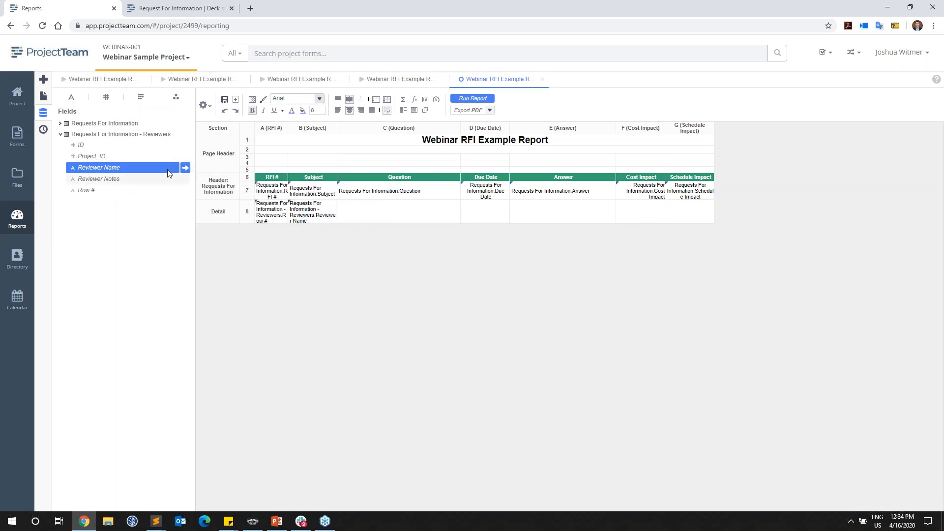
pyautogui.moveTo(129, 177); pyautogui.dragTo(473, 220)
# Step: In the Detail row, merge Reviewer Name across columns B–C and Reviewer Notes across D–G, and center the Row # field
pyautogui.click(375, 212)
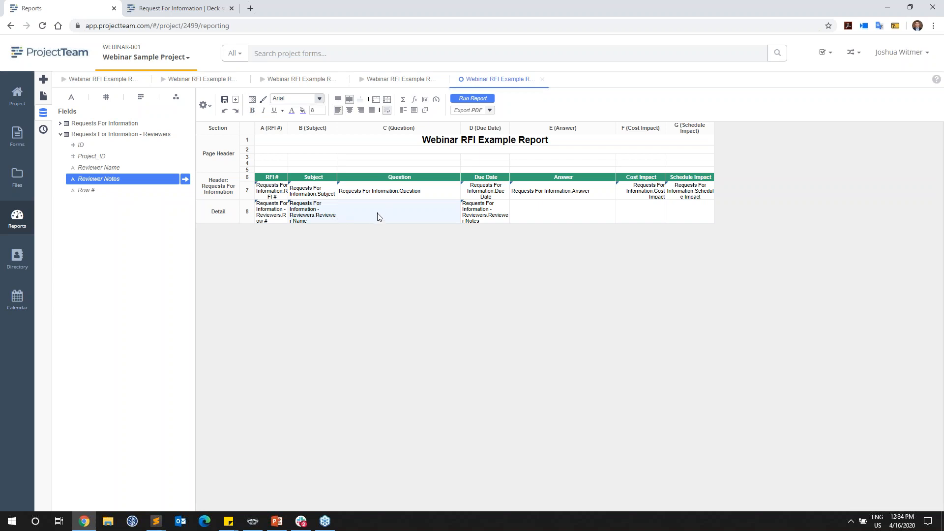
pyautogui.click(376, 105)
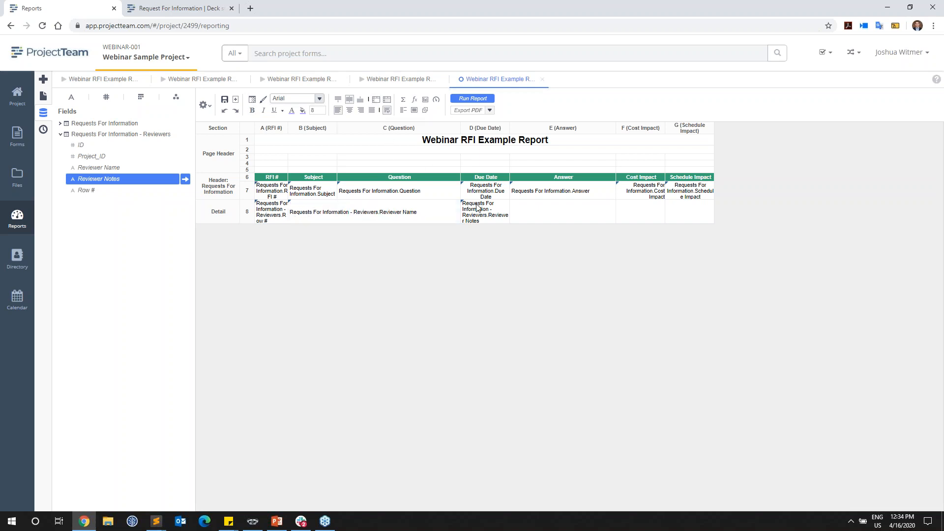
pyautogui.keyDown('shift'); pyautogui.click(685, 220); pyautogui.keyUp('shift')
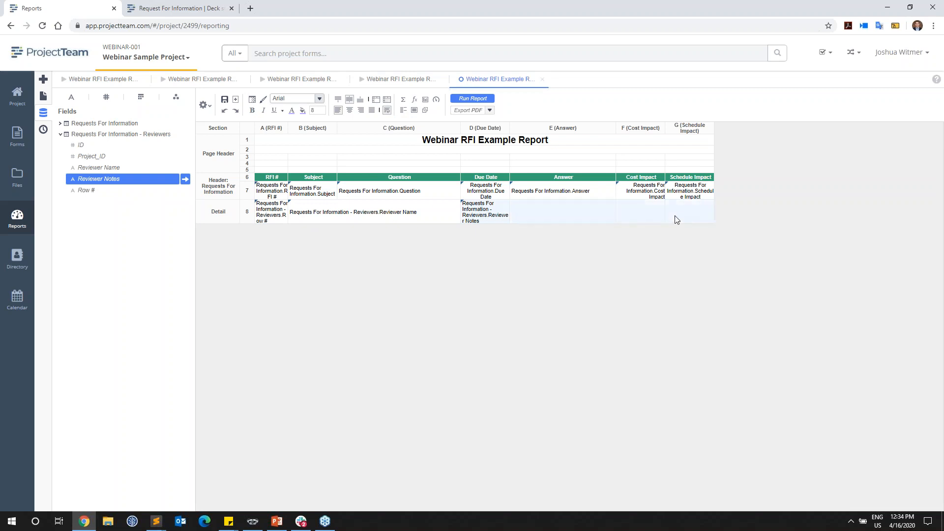
pyautogui.click(376, 100)
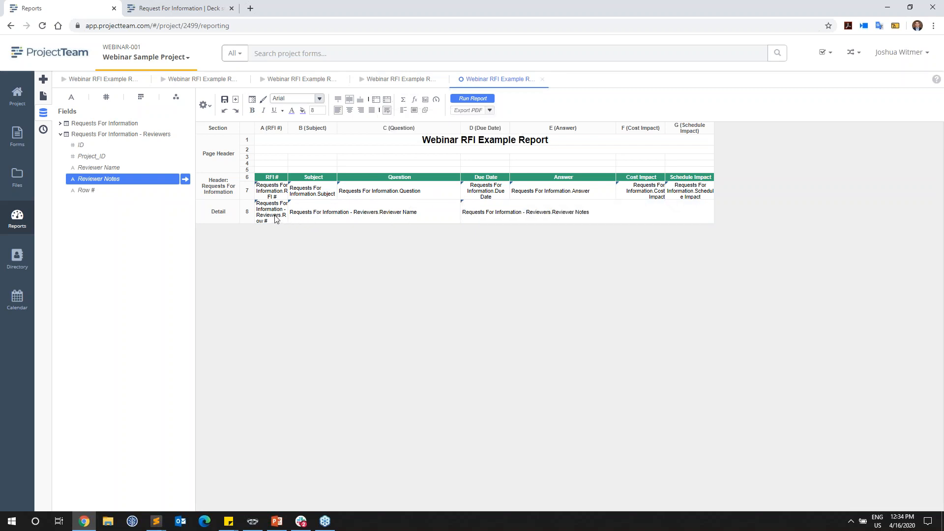
pyautogui.click(350, 110)
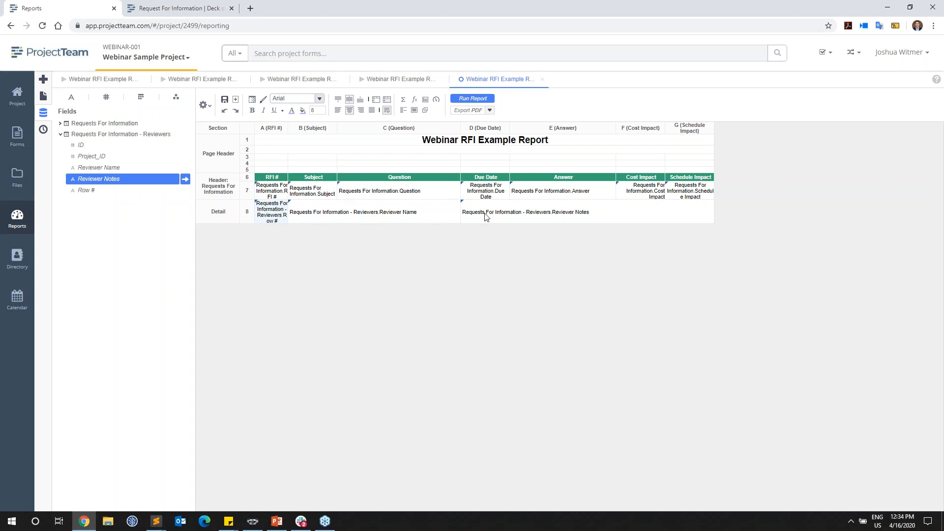
# Step: Run the report to check the reviewers listed beneath each RFI, and return to the report design
pyautogui.click(471, 100)
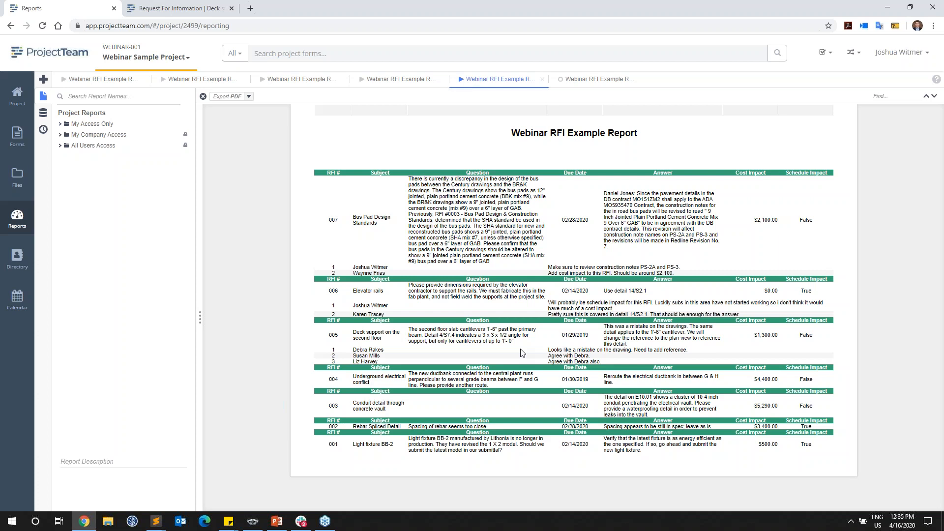
pyautogui.click(591, 85)
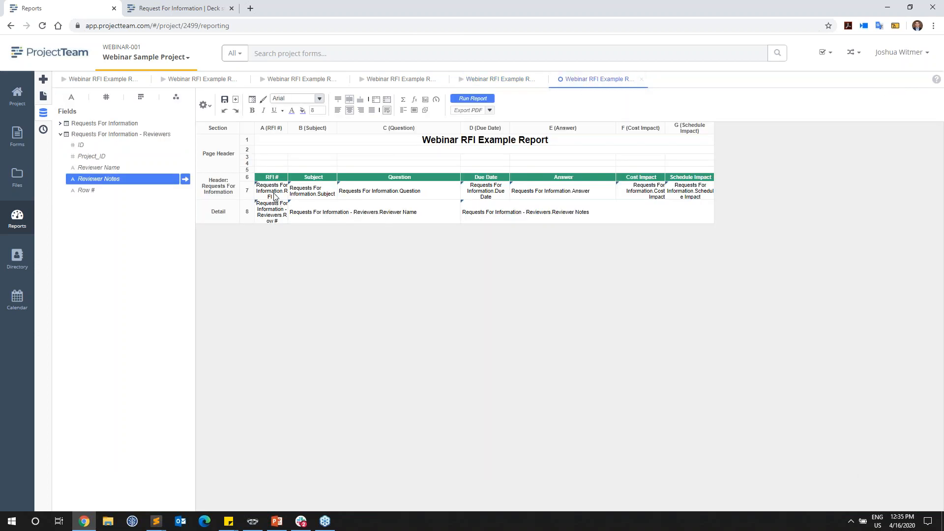
# Step: Insert a row after the RFI fields in the group header section and enter the heading "Row #" in column A
pyautogui.rightClick(249, 195)
pyautogui.click(290, 216)
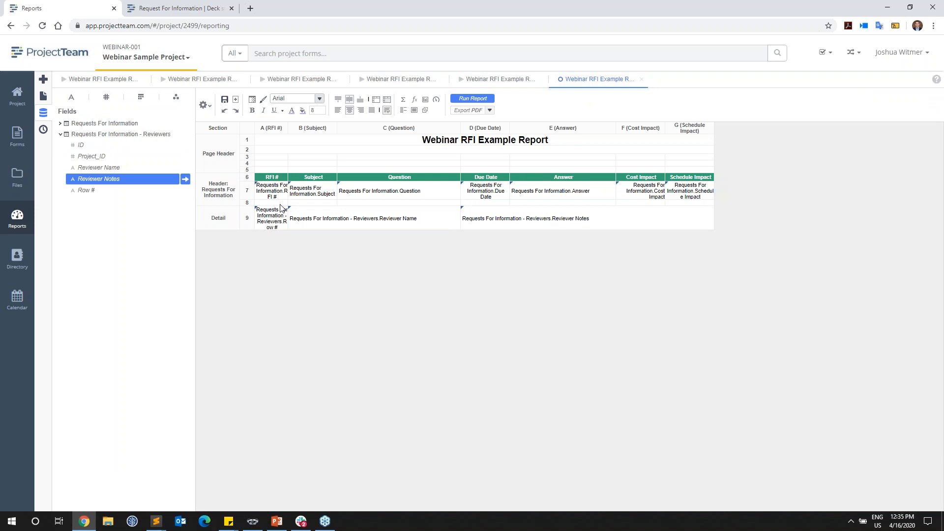
pyautogui.click(275, 203)
pyautogui.write('Row')
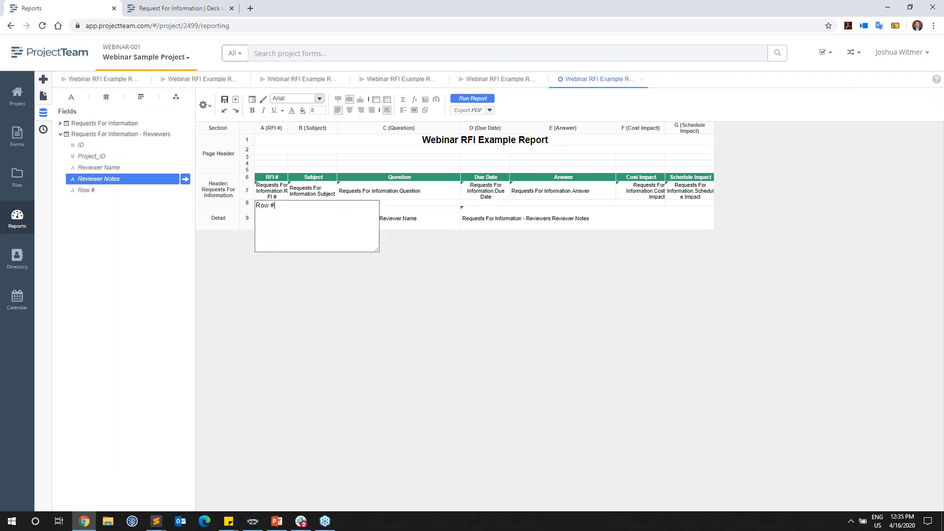
# Step: In the new heading row, add "Reviewer Name" merged across columns B–C and "Reviewer Notes" merged across columns D–G
pyautogui.click(353, 193)
pyautogui.moveTo(328, 203); pyautogui.dragTo(362, 203)
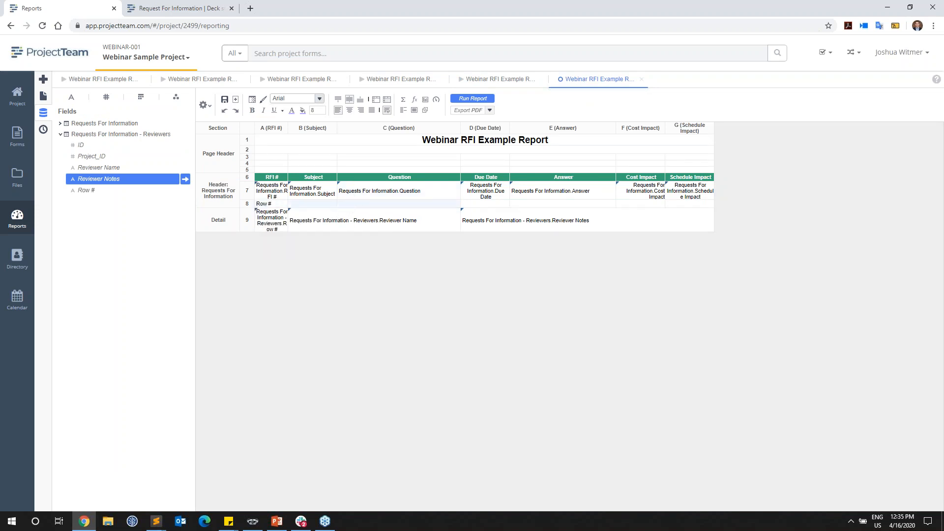
pyautogui.click(376, 102)
pyautogui.write('Reviewer Name')
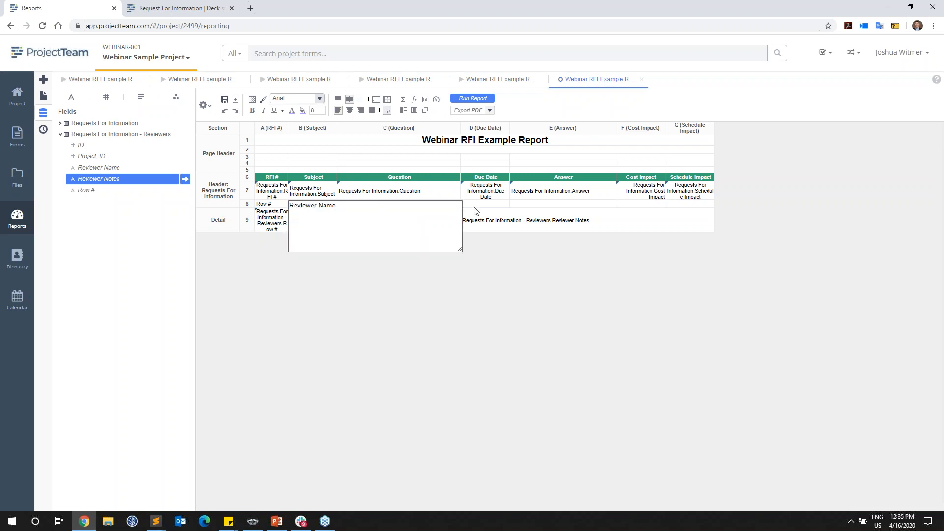
pyautogui.moveTo(474, 207); pyautogui.dragTo(677, 206)
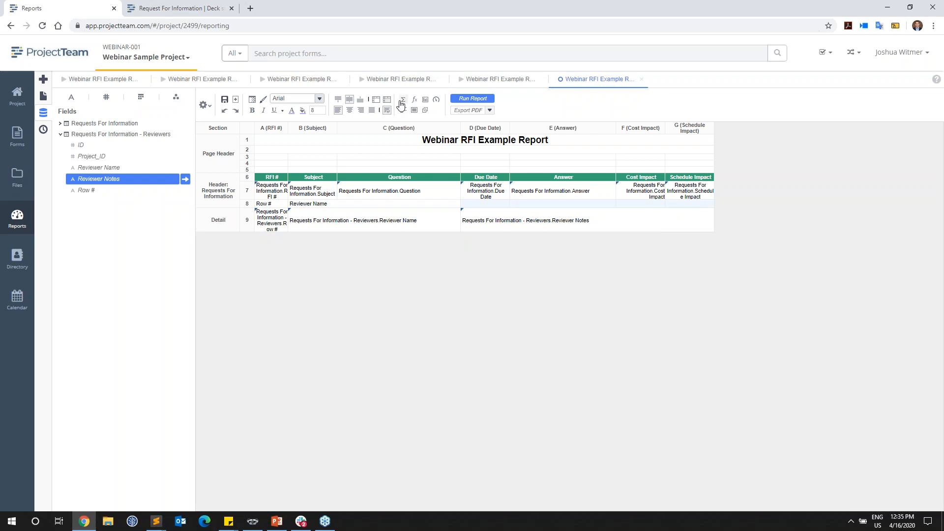
pyautogui.click(378, 101)
pyautogui.click(488, 201)
pyautogui.write('Reviewer Notes')
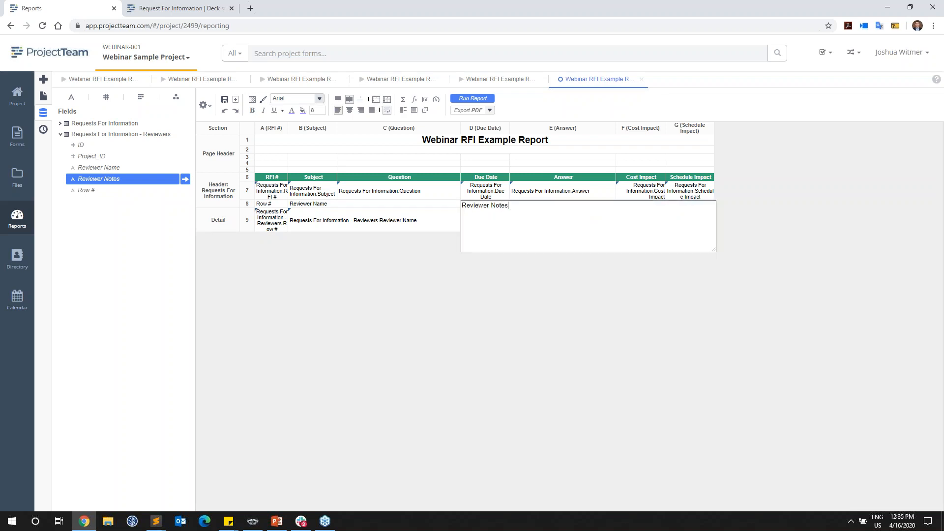
pyautogui.click(504, 309)
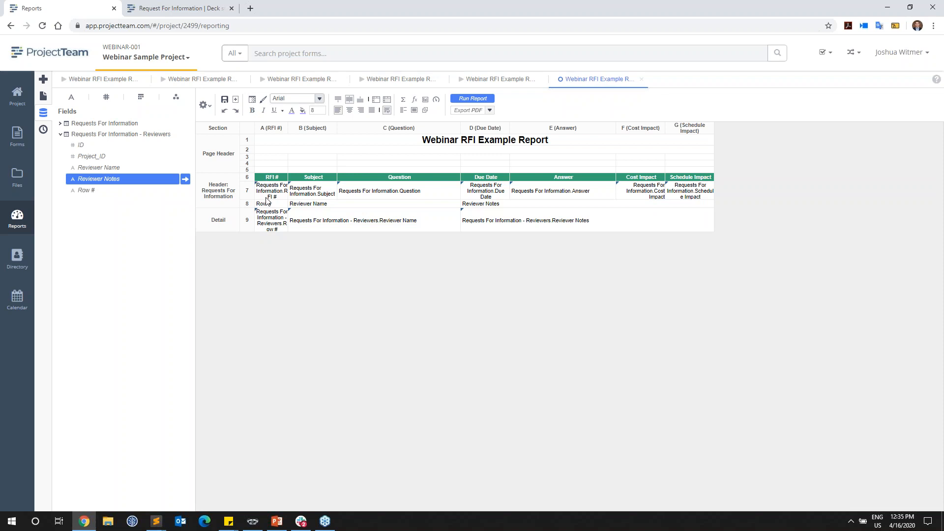
# Step: Format the reviewer heading row as bold white text on a black background
pyautogui.keyDown('shift'); pyautogui.click(484, 206); pyautogui.keyUp('shift')
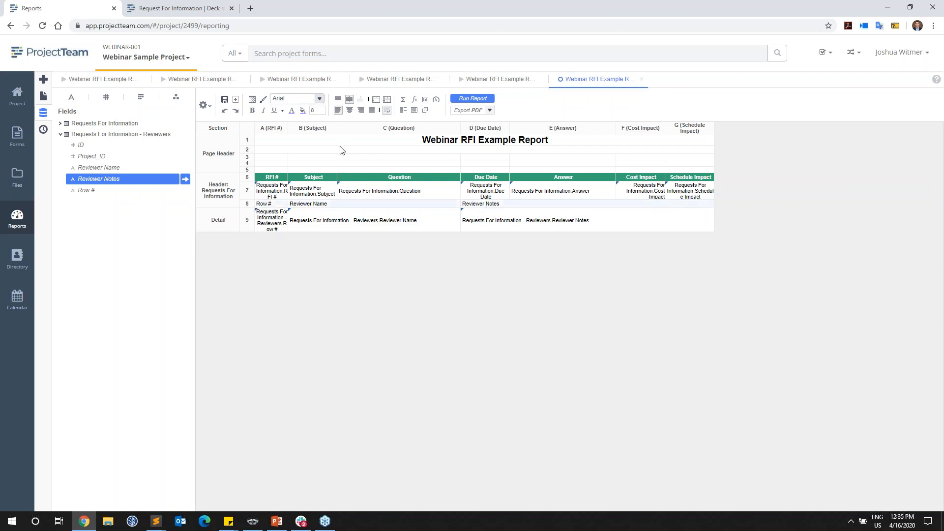
pyautogui.click(252, 111)
pyautogui.click(303, 111)
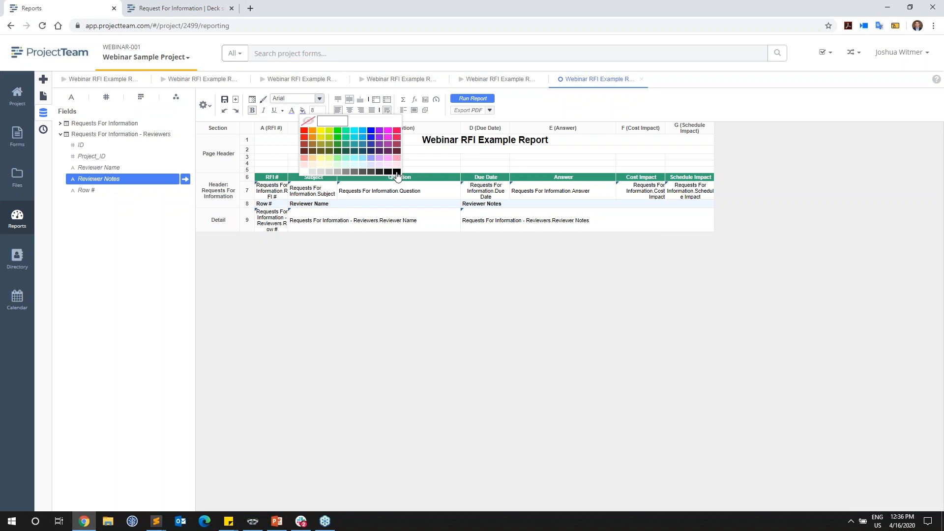
pyautogui.click(389, 172)
pyautogui.click(292, 111)
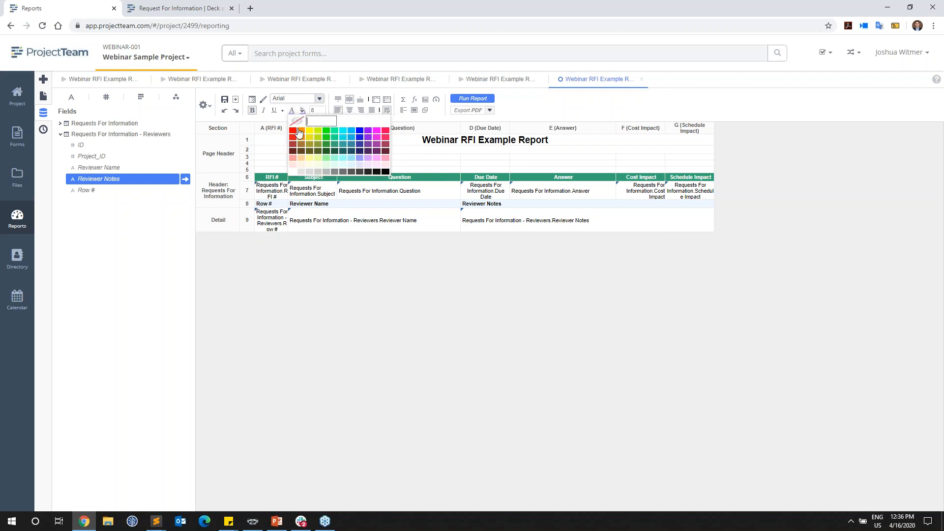
pyautogui.click(308, 163)
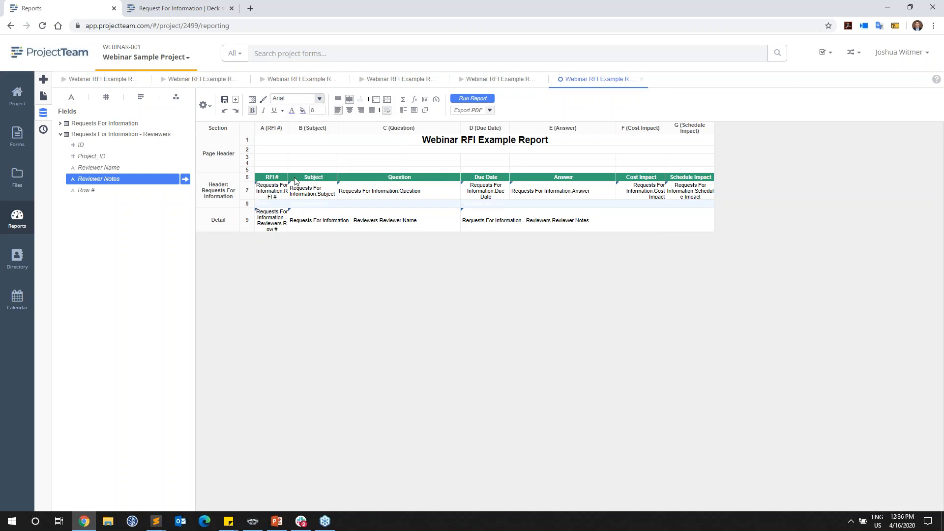
# Step: Move the green RFI column headings into the last page header row and delete the emptied row in the group header section
pyautogui.click(270, 179)
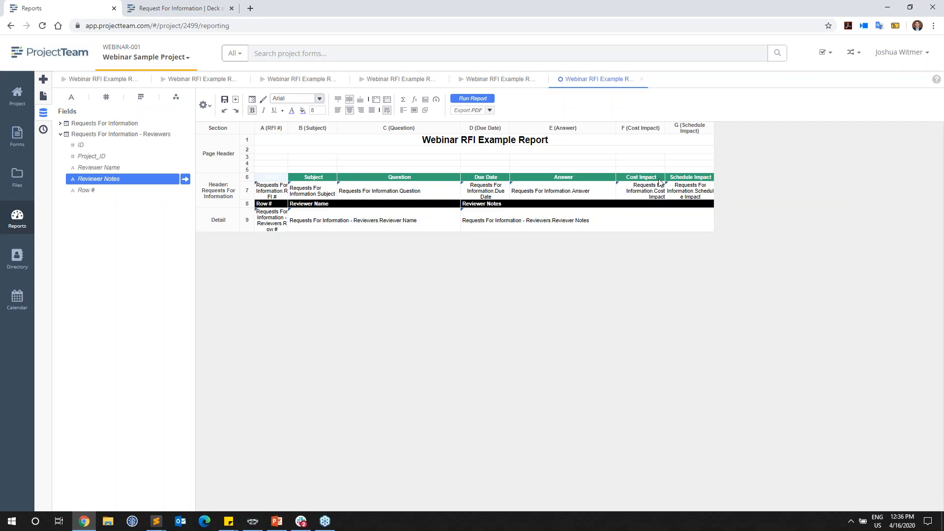
pyautogui.keyDown('shift'); pyautogui.click(691, 177); pyautogui.keyUp('shift')
pyautogui.moveTo(272, 178); pyautogui.dragTo(273, 172)
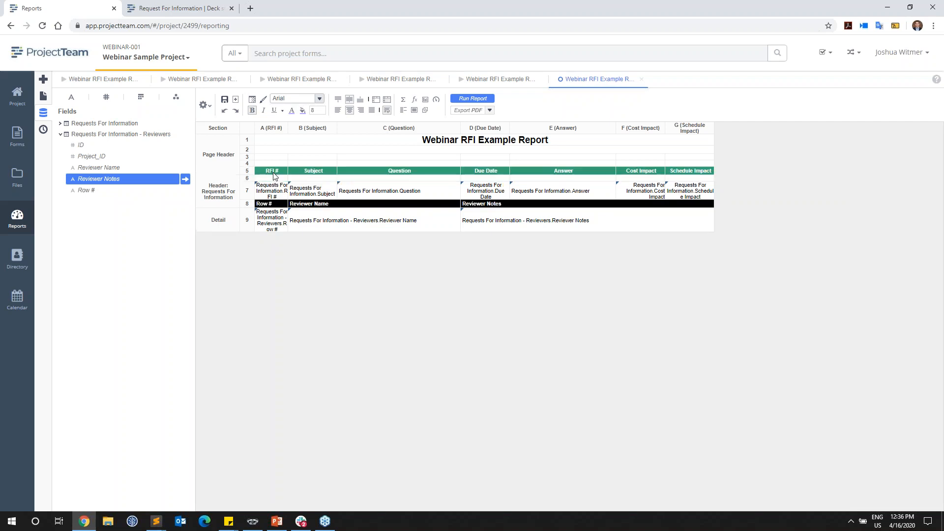
pyautogui.rightClick(248, 178)
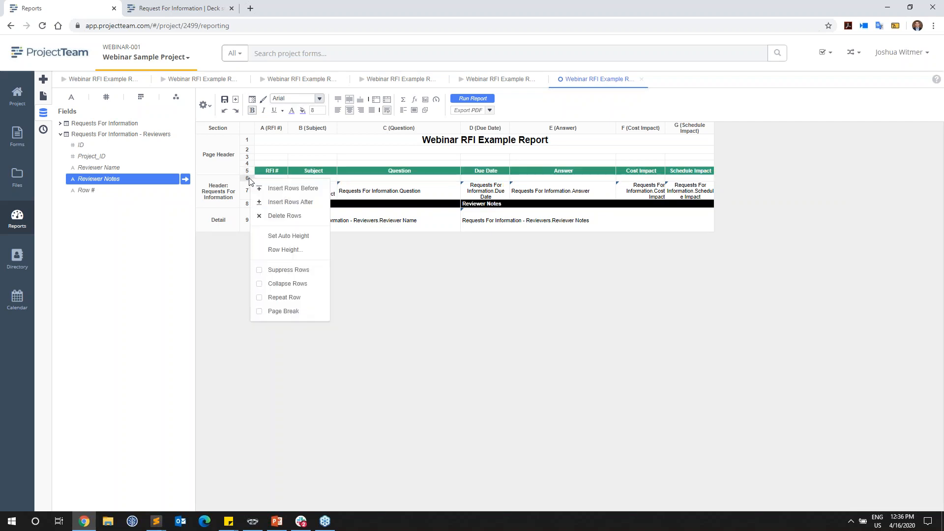
pyautogui.click(270, 217)
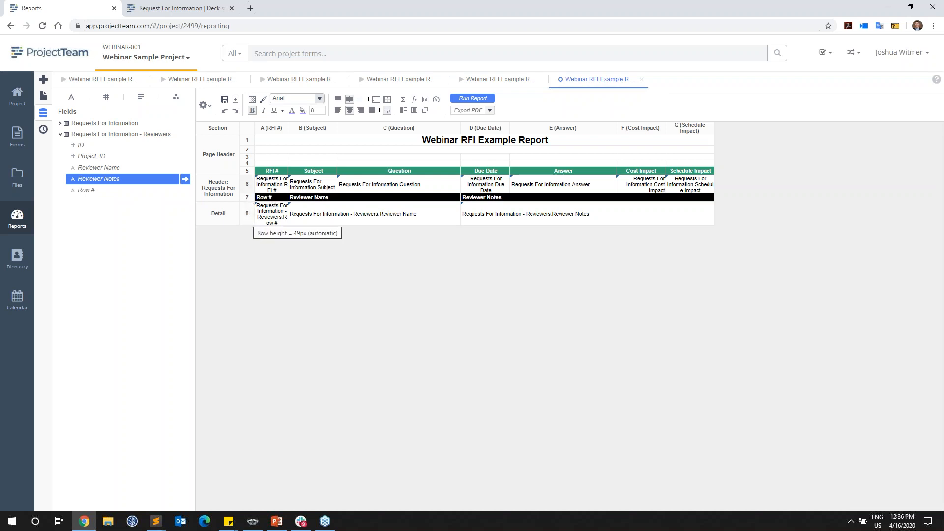
# Step: Insert a blank row above the RFI fields in the group header section and run the report to check the layout
pyautogui.rightClick(250, 188)
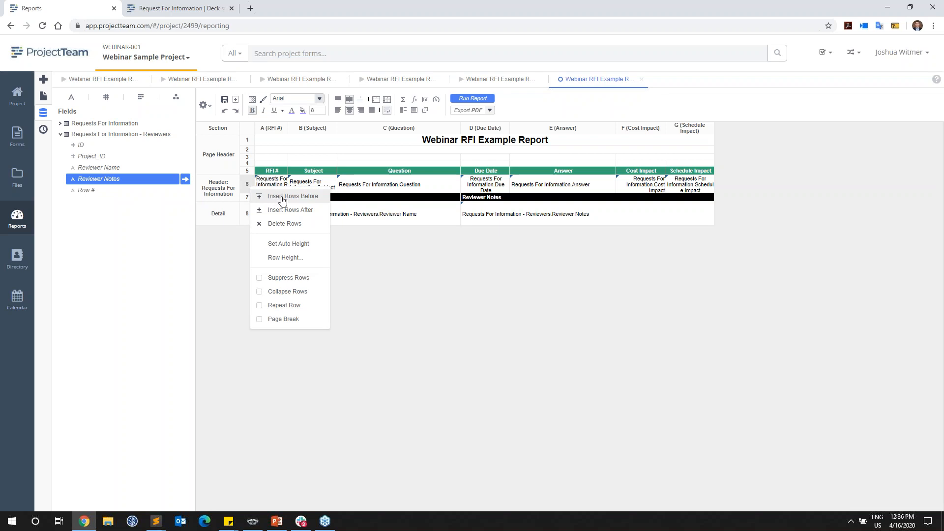
pyautogui.click(274, 197)
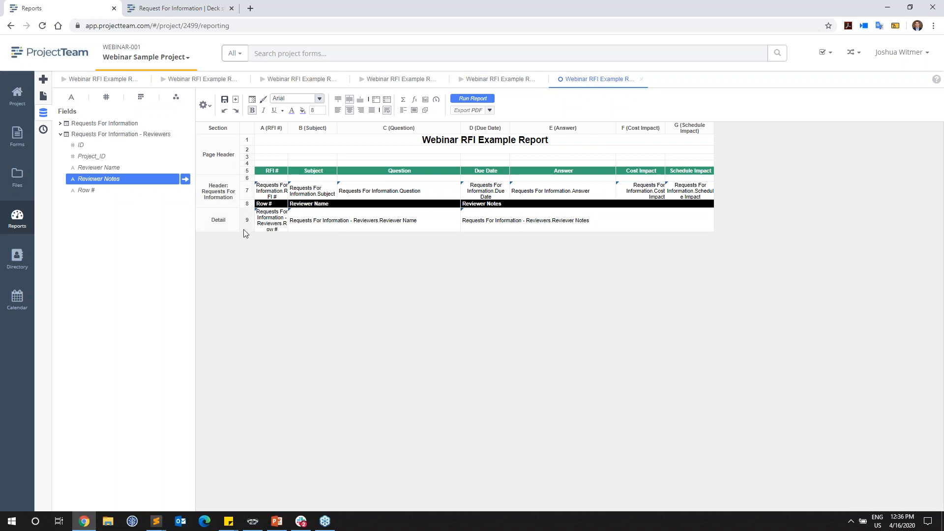
pyautogui.click(472, 99)
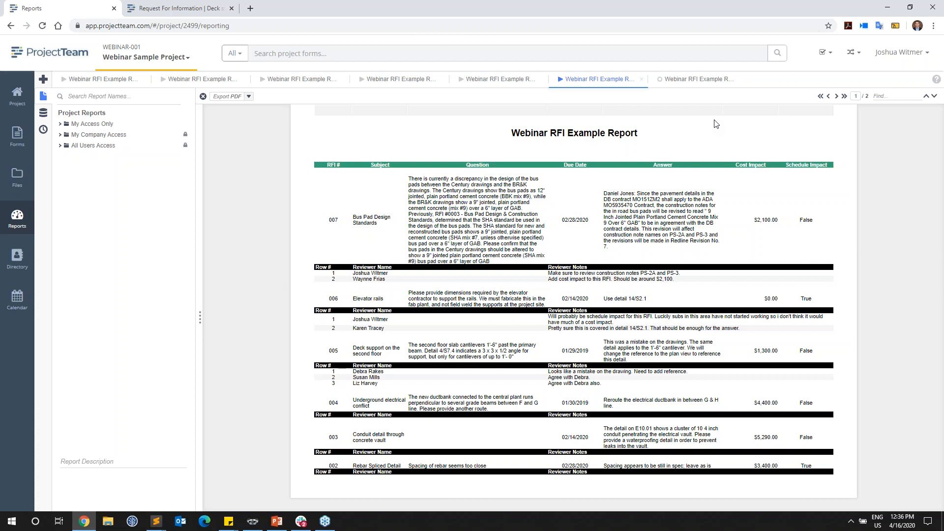
pyautogui.click(699, 83)
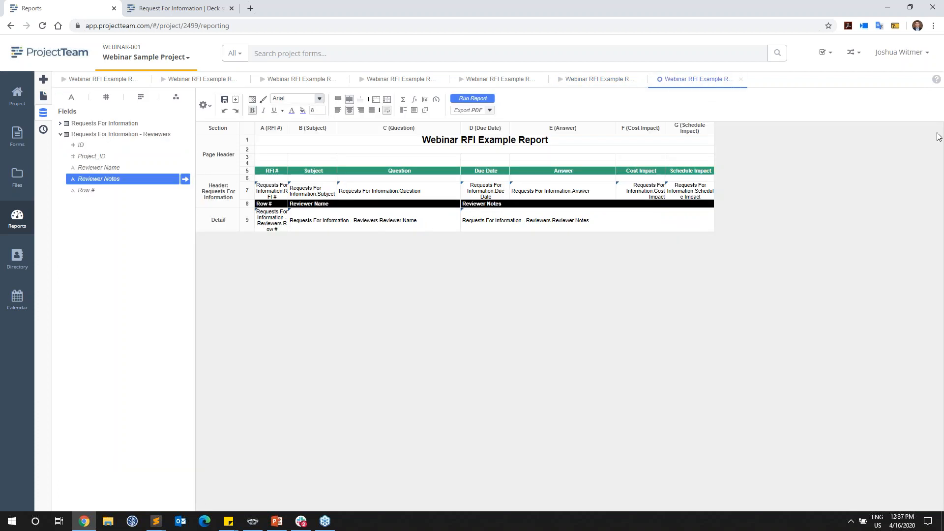
# Step: Format the RFI field row in the group header section as bold white text on a black background
pyautogui.rightClick(230, 221)
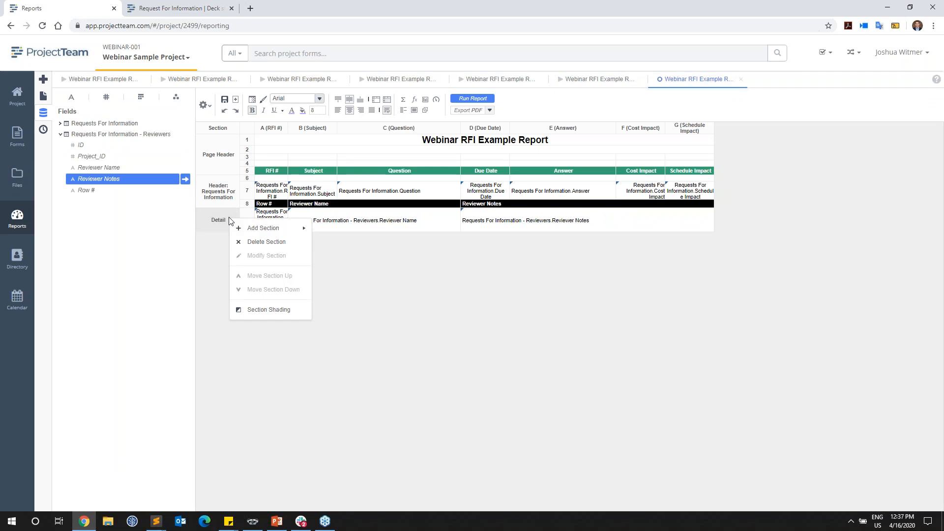
pyautogui.click(270, 196)
pyautogui.keyDown('shift'); pyautogui.click(677, 189); pyautogui.keyUp('shift')
pyautogui.click(304, 112)
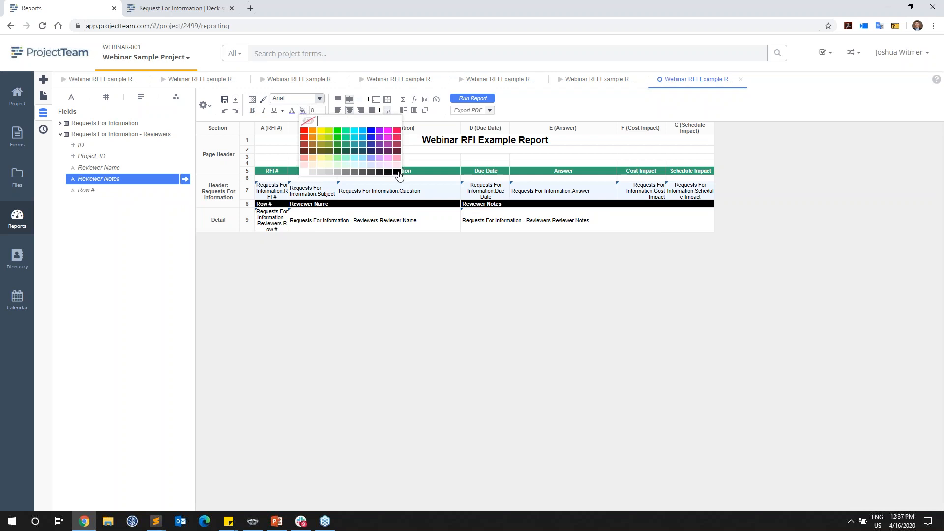
pyautogui.click(397, 172)
pyautogui.click(292, 110)
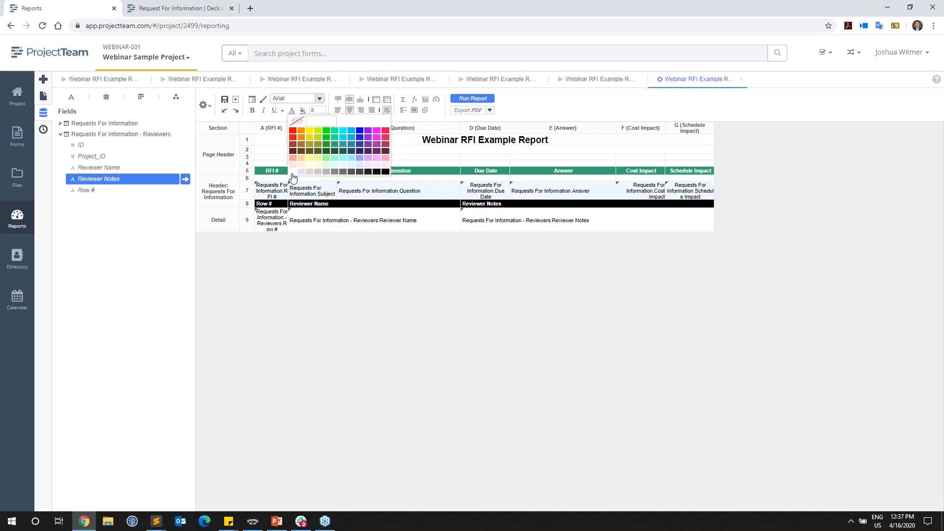
pyautogui.click(293, 172)
pyautogui.click(252, 110)
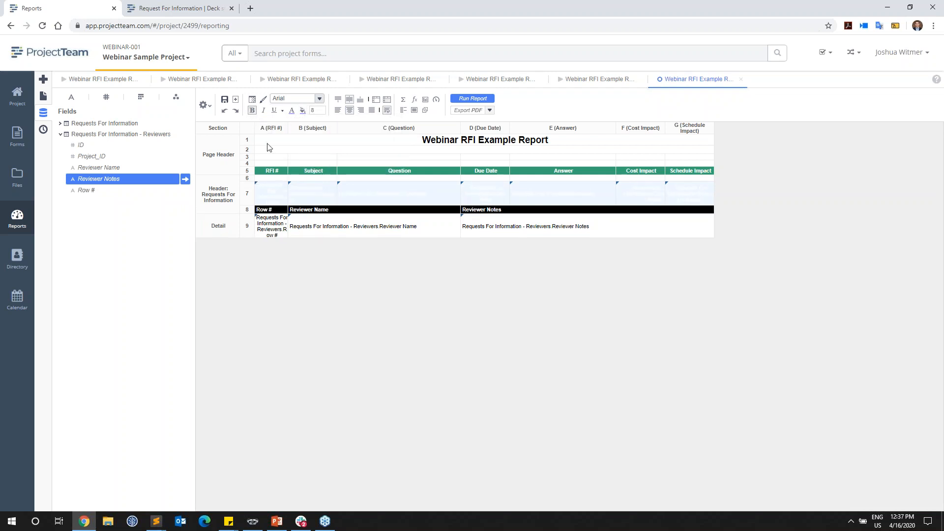
# Step: Restyle the reviewer heading row in the group header section with black text on a light gray background
pyautogui.click(278, 212)
pyautogui.keyDown('shift'); pyautogui.click(650, 211); pyautogui.keyUp('shift')
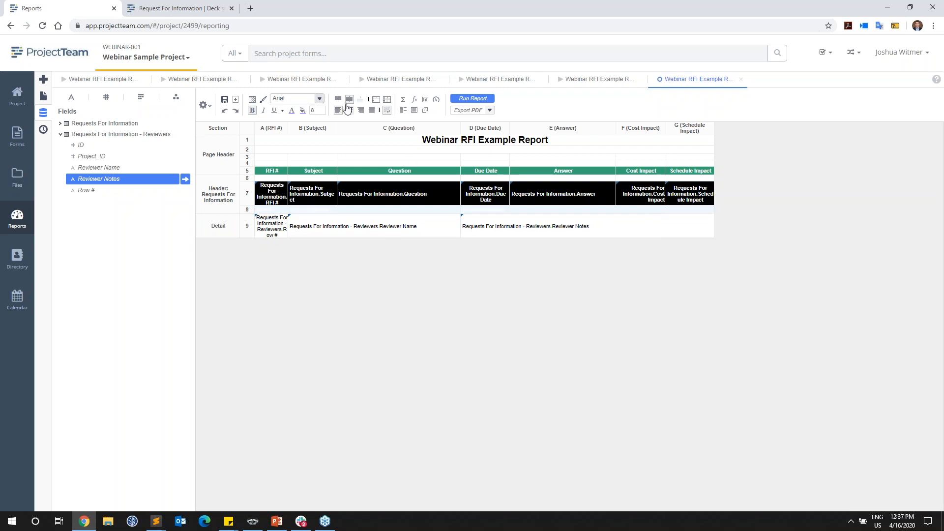
pyautogui.click(303, 110)
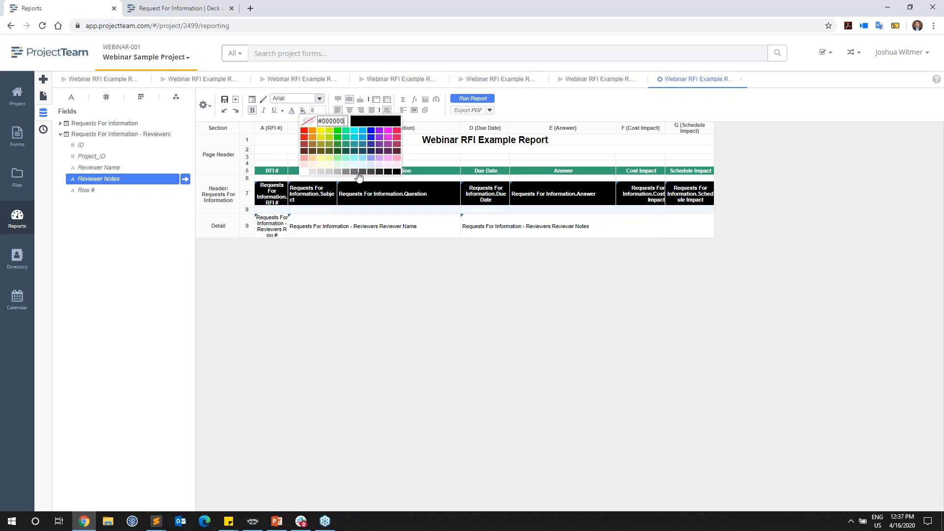
pyautogui.click(329, 172)
pyautogui.click(292, 110)
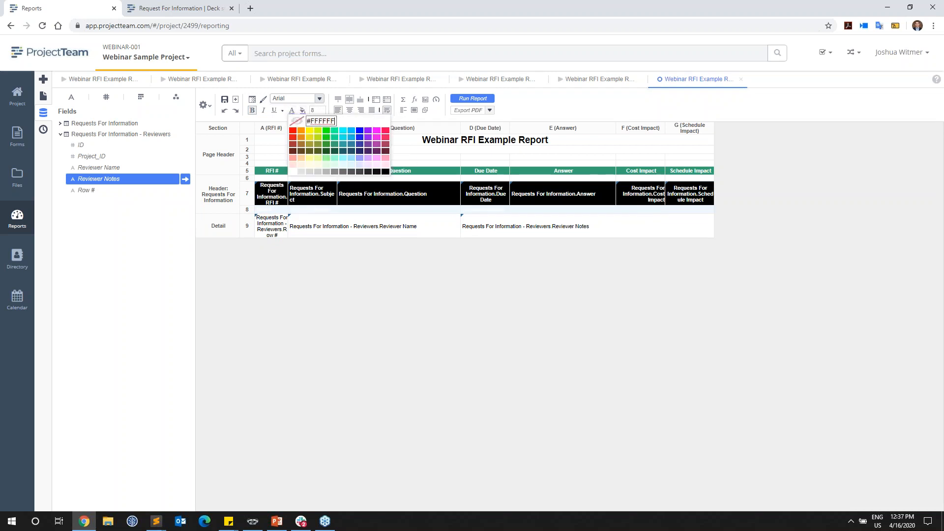
pyautogui.click(386, 172)
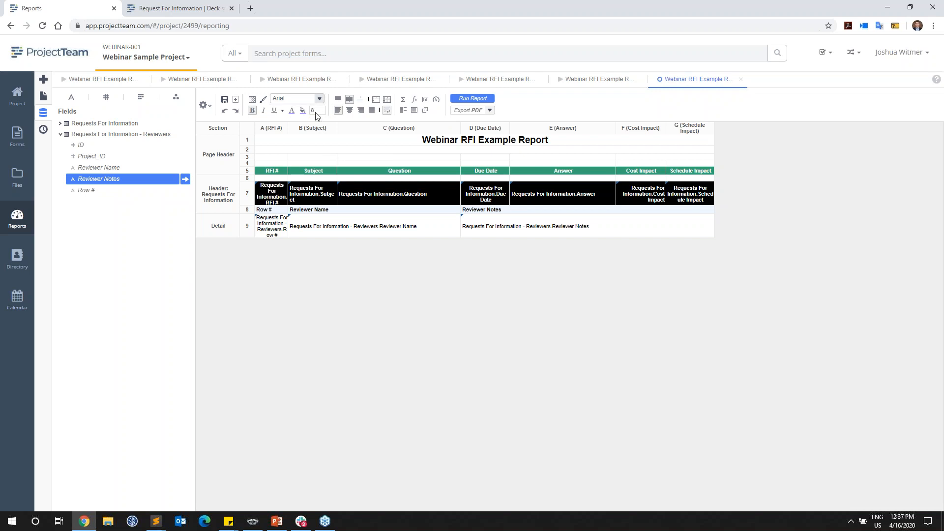
pyautogui.click(303, 110)
pyautogui.click(322, 171)
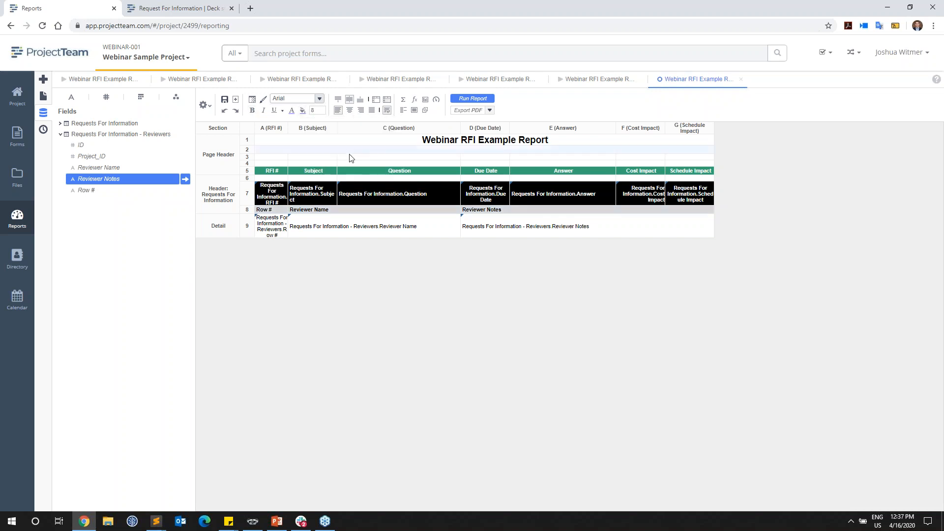
# Step: Run the report to review the restyled reviewer headings, and return to the report design
pyautogui.click(465, 99)
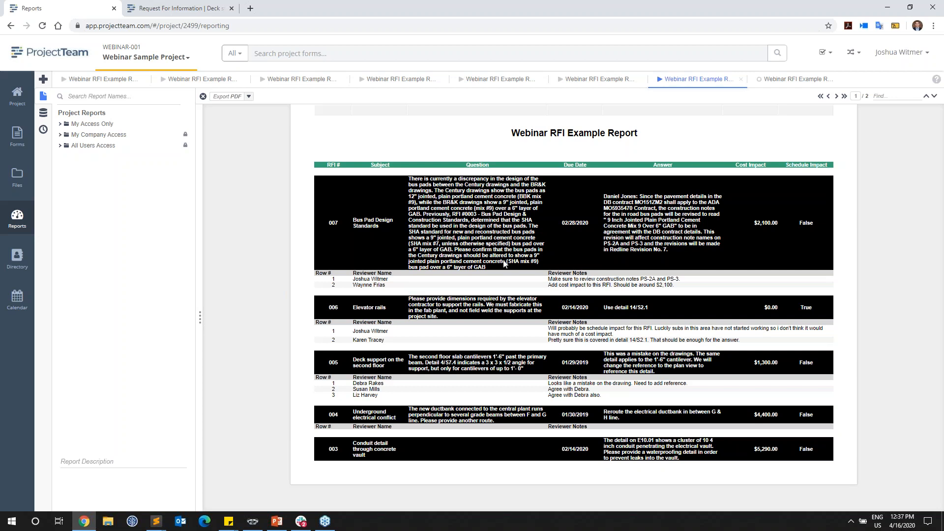
pyautogui.click(937, 136)
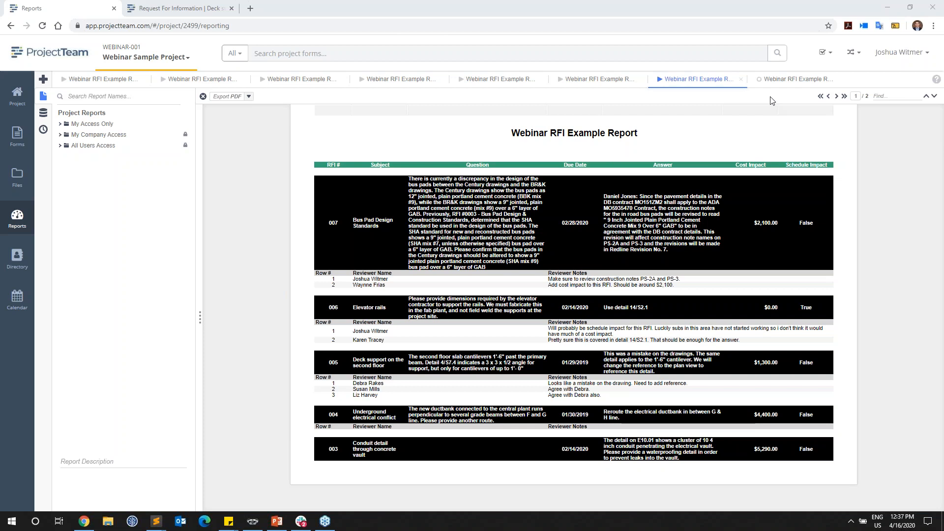
pyautogui.click(782, 80)
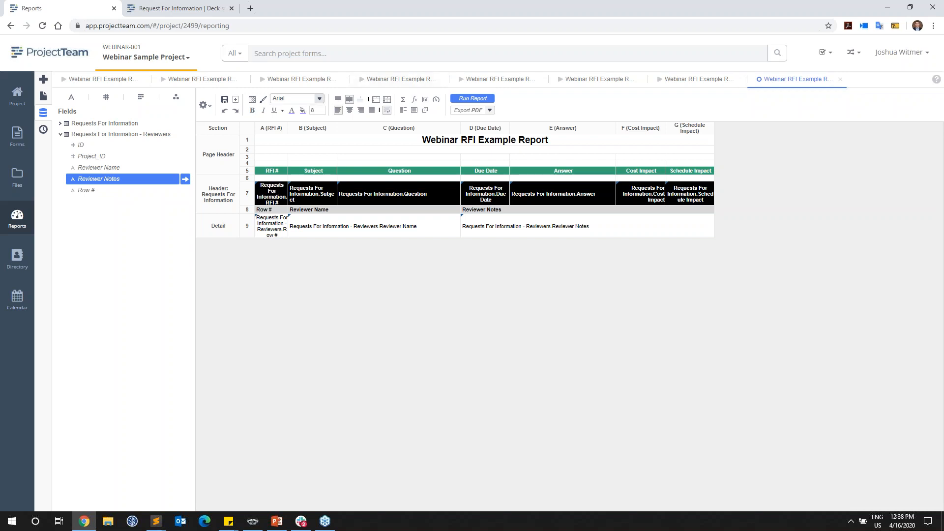
# Step: Switch to the open Request For Information document and open the form field customization to examine the RFI # field's type
pyautogui.click(199, 9)
pyautogui.scroll(3, 268, 266)
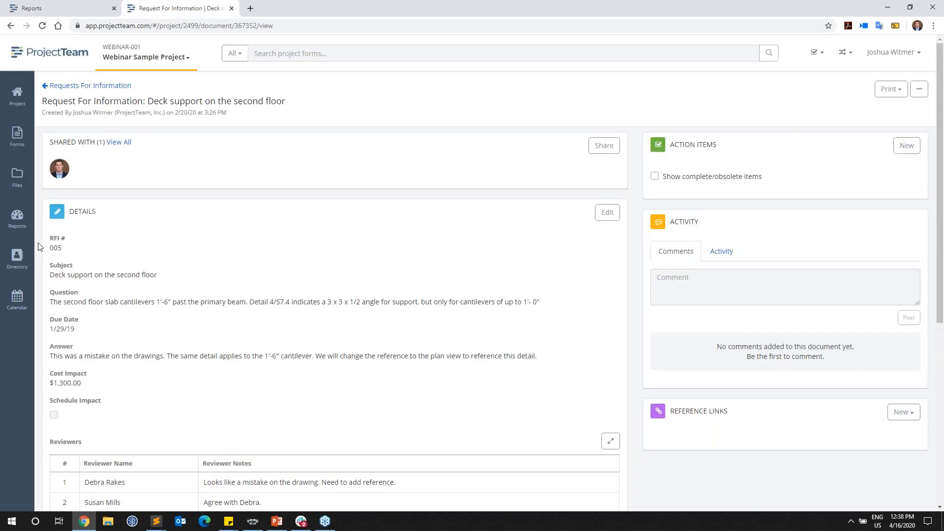
pyautogui.click(919, 89)
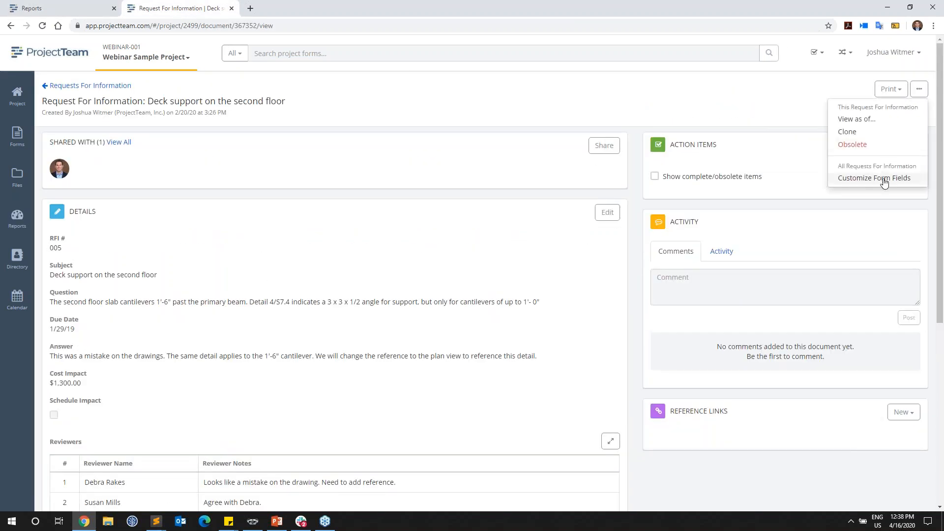
pyautogui.click(860, 192)
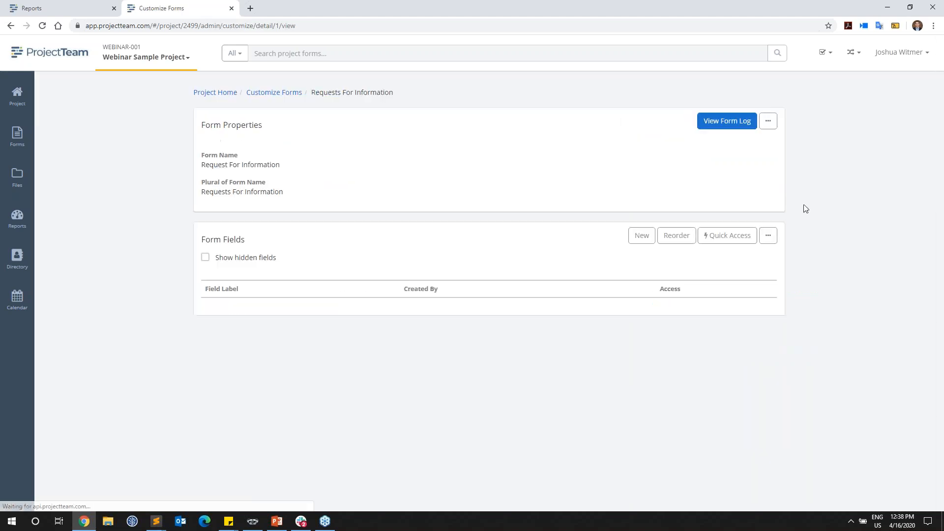
pyautogui.moveTo(252, 317); pyautogui.dragTo(206, 328)
pyautogui.click(212, 326)
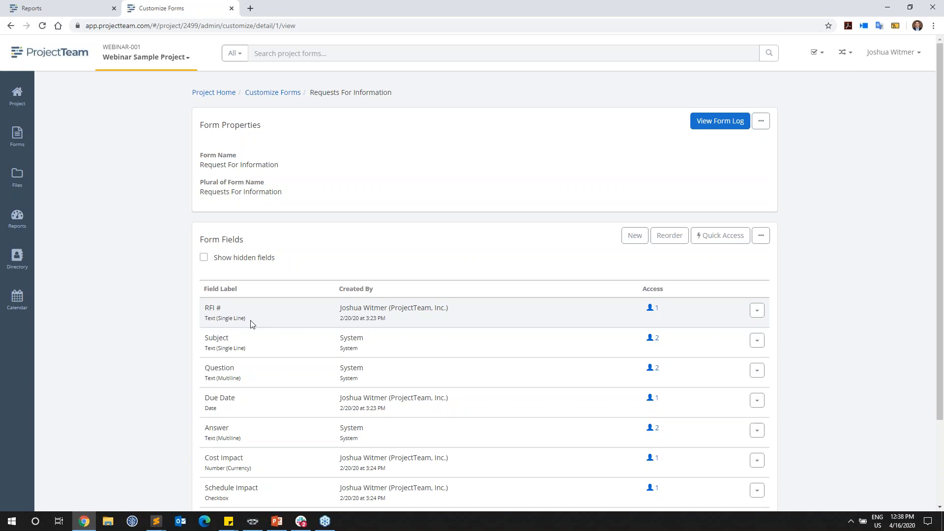
# Step: Start a new form field and compare the Number and Number (Auto Number) field types, leaving Number (Auto Number) selected
pyautogui.click(634, 237)
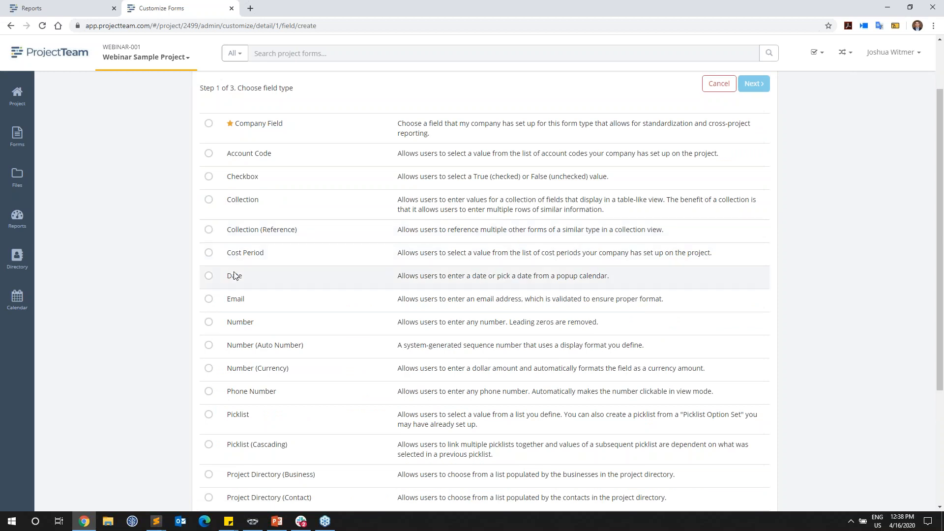
pyautogui.click(207, 324)
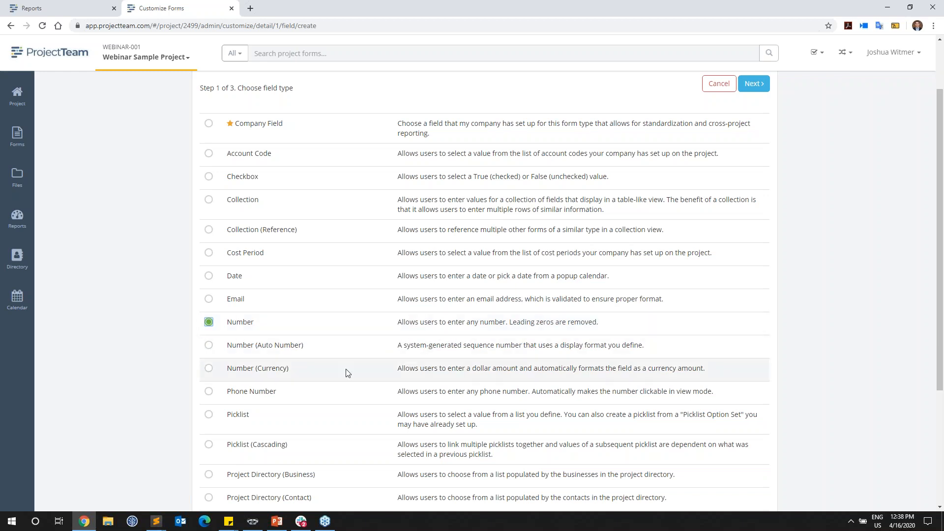
pyautogui.click(209, 346)
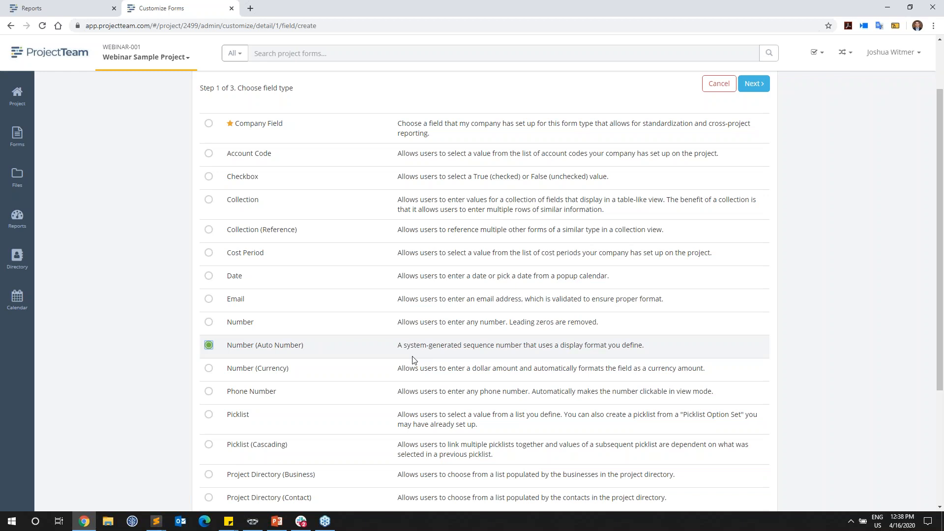
# Step: Return to the report design and set its page size to Legal in the general report options
pyautogui.click(86, 11)
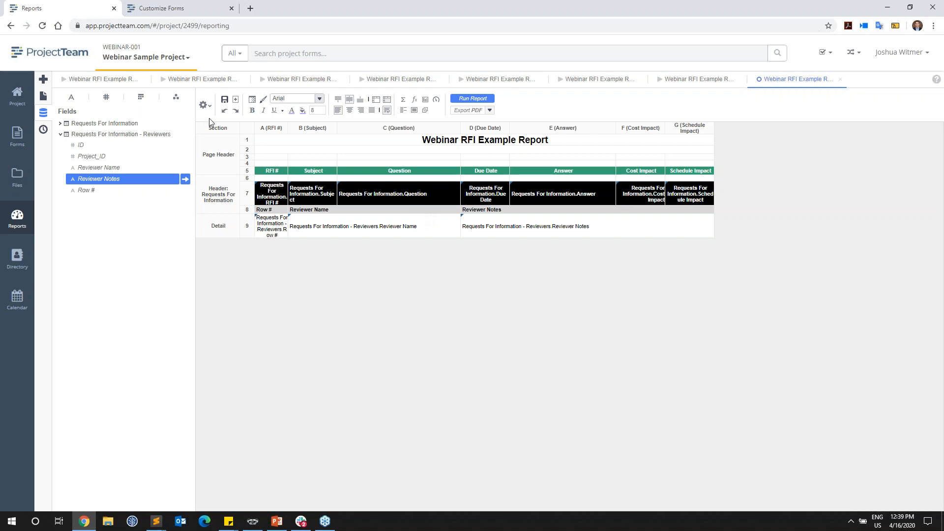
pyautogui.click(205, 105)
pyautogui.moveTo(228, 189)
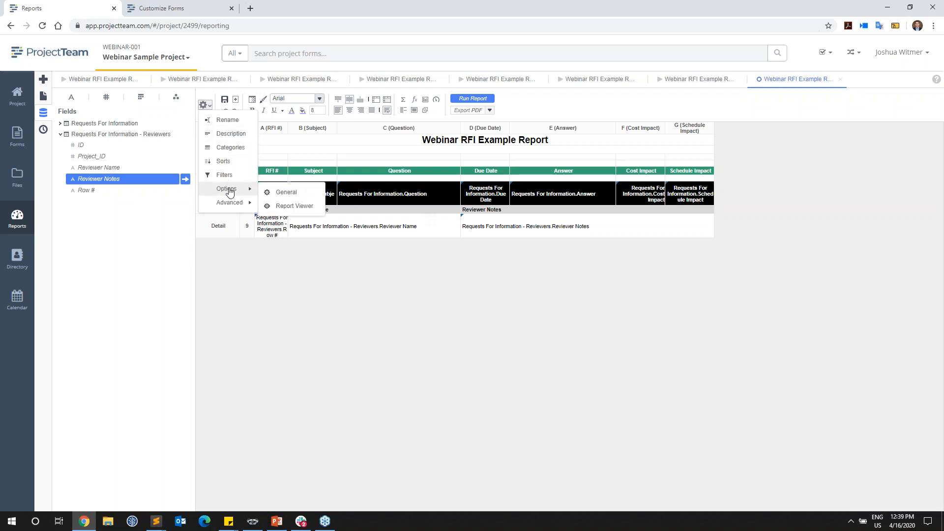
pyautogui.click(279, 193)
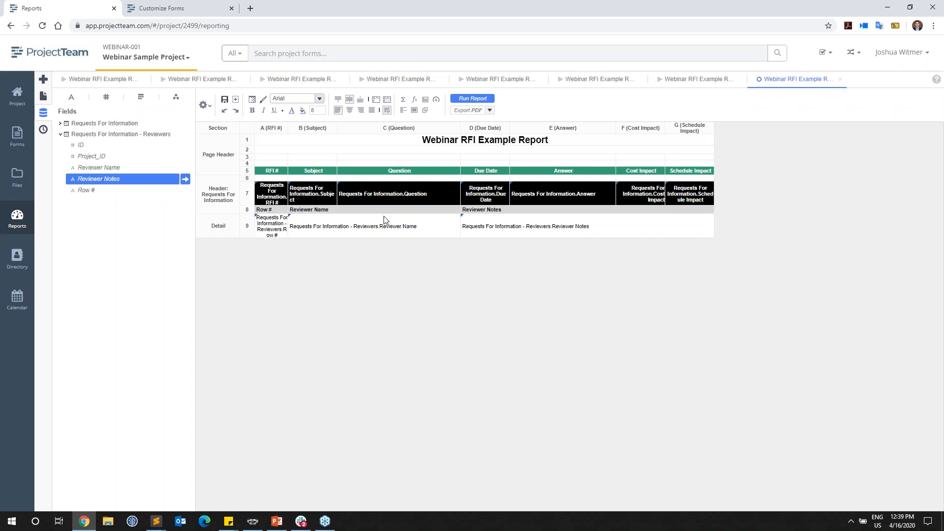
pyautogui.click(495, 365)
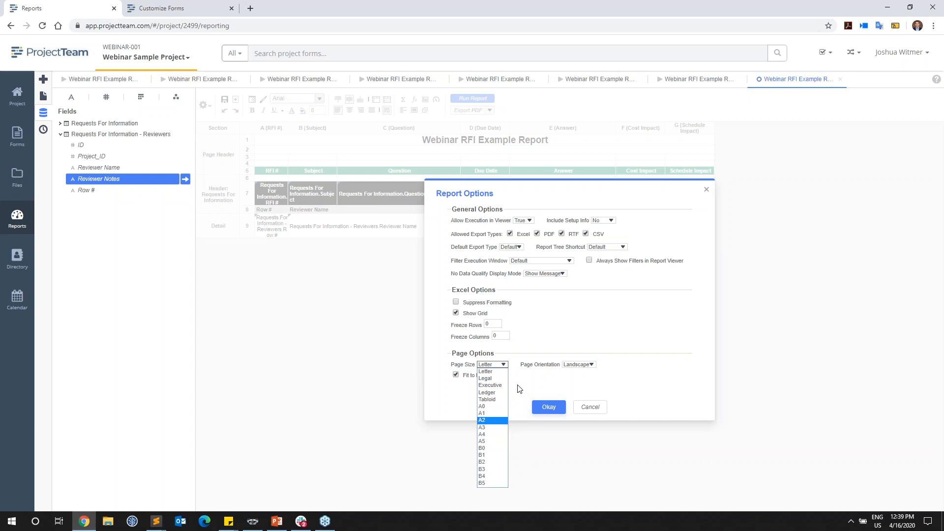
pyautogui.click(492, 379)
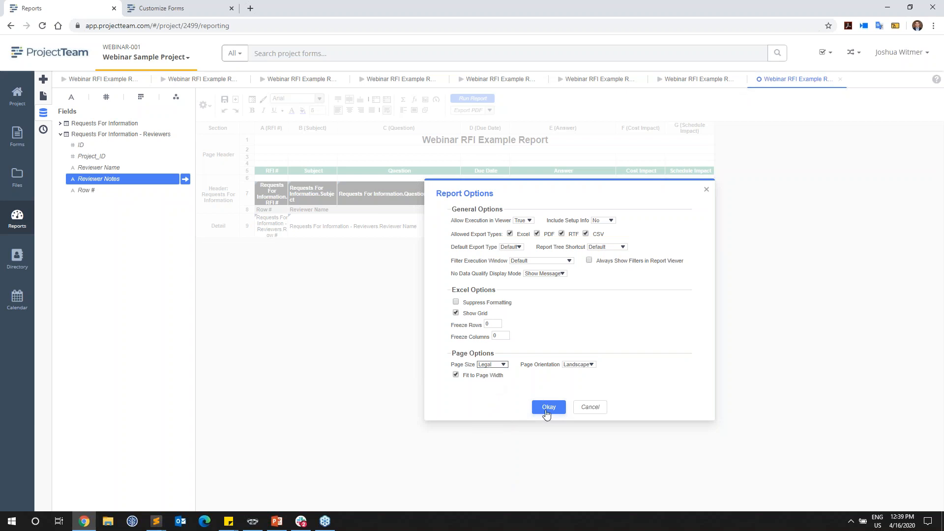
pyautogui.click(548, 408)
# Step: Run the report on the Legal page size and compare its layout with the previous Letter-size output
pyautogui.click(472, 99)
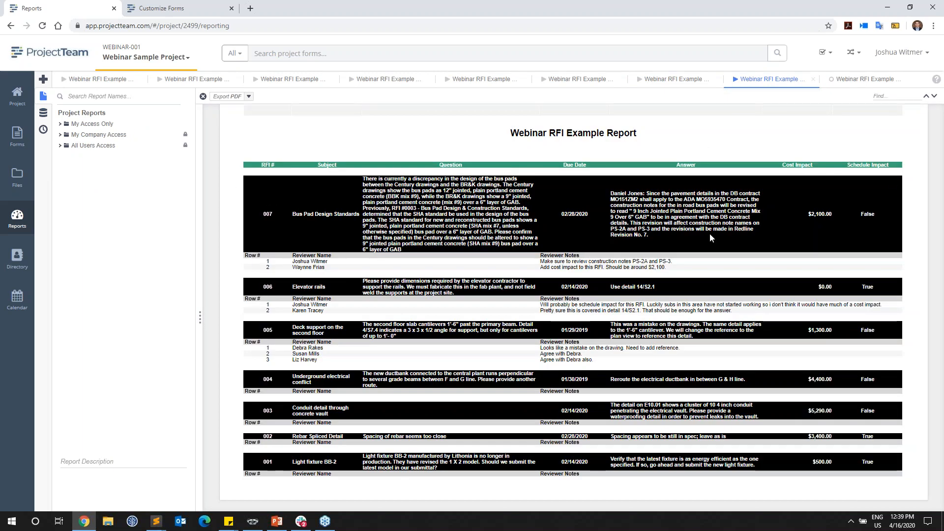
pyautogui.click(674, 79)
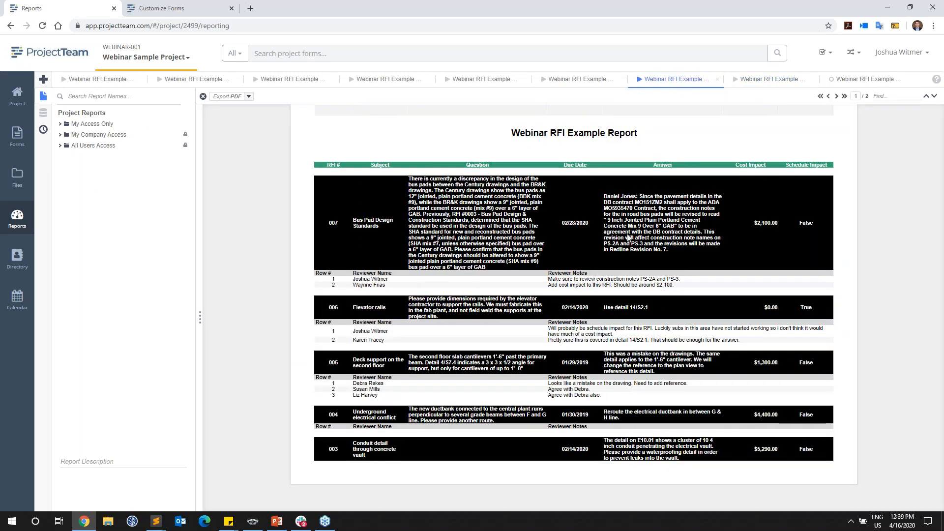
pyautogui.click(765, 80)
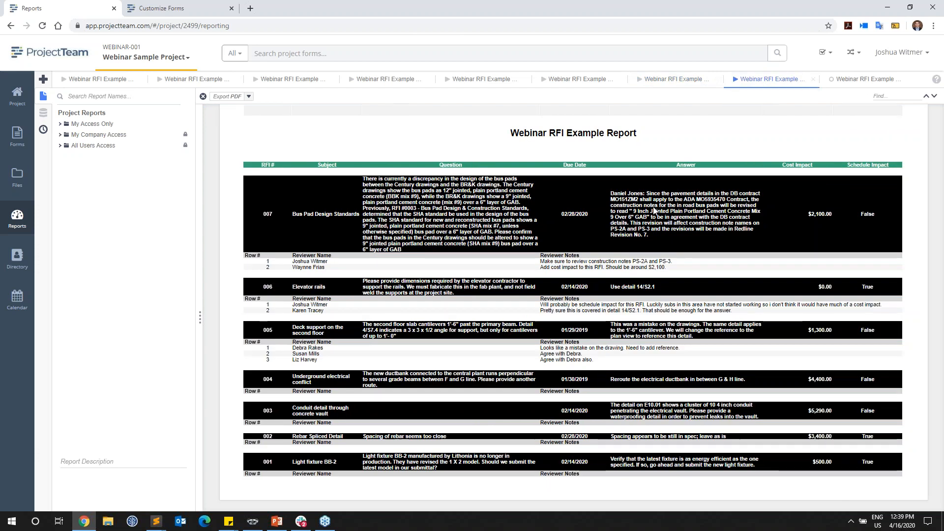
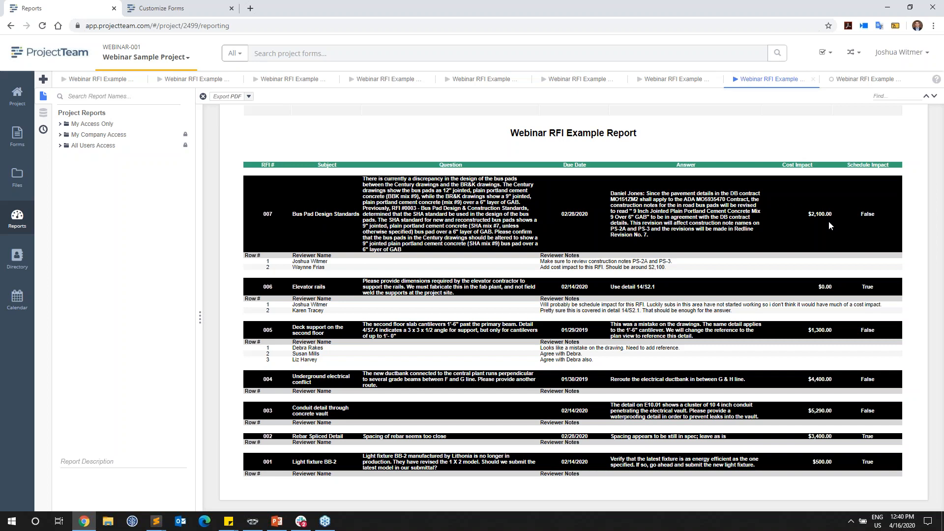
# Step: Cancel the new form field and open the Bus Pad Design Standards RFI to examine its details, reviewers and attachments
pyautogui.hotkey('ctrl', 'Tab')
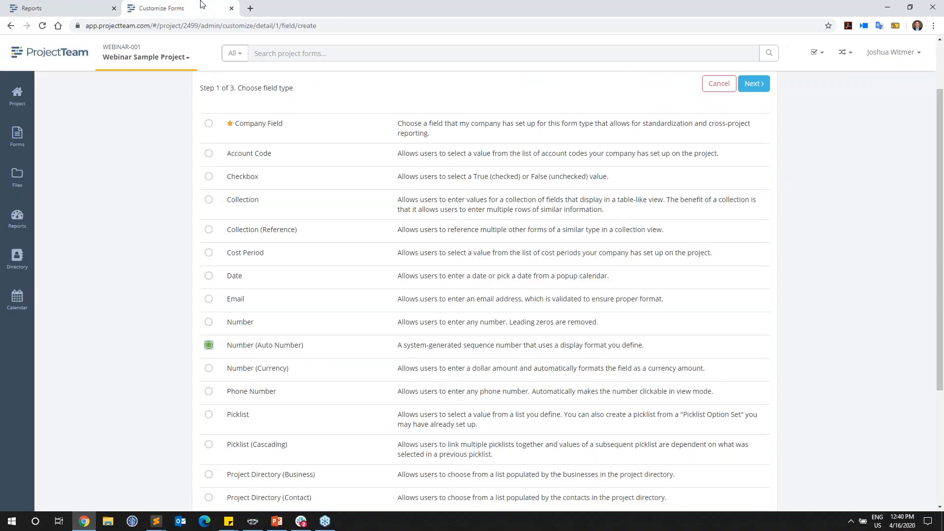
pyautogui.click(714, 82)
pyautogui.click(714, 117)
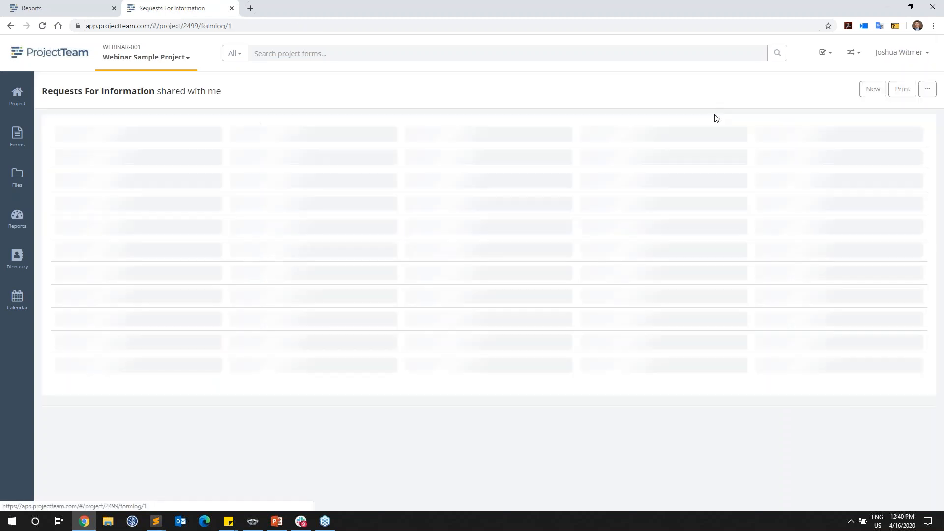
pyautogui.click(254, 179)
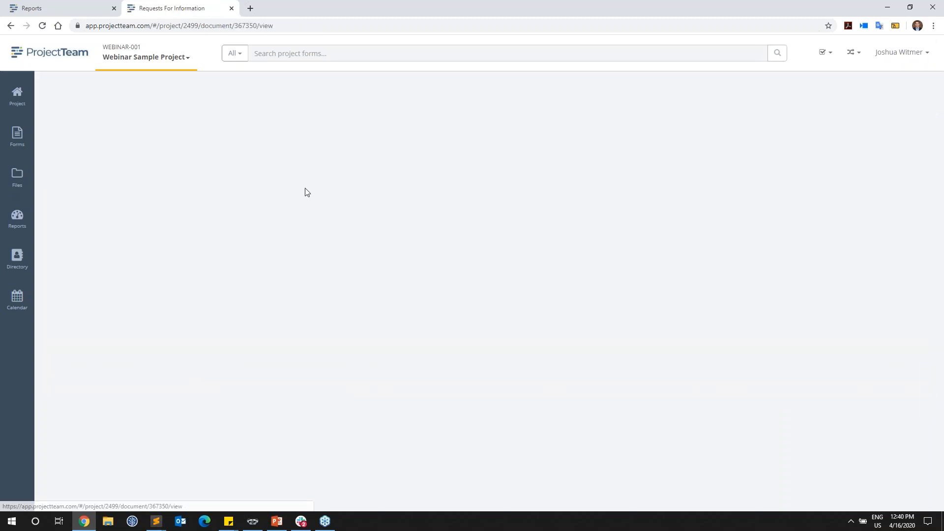
pyautogui.scroll(-10, 240, 205)
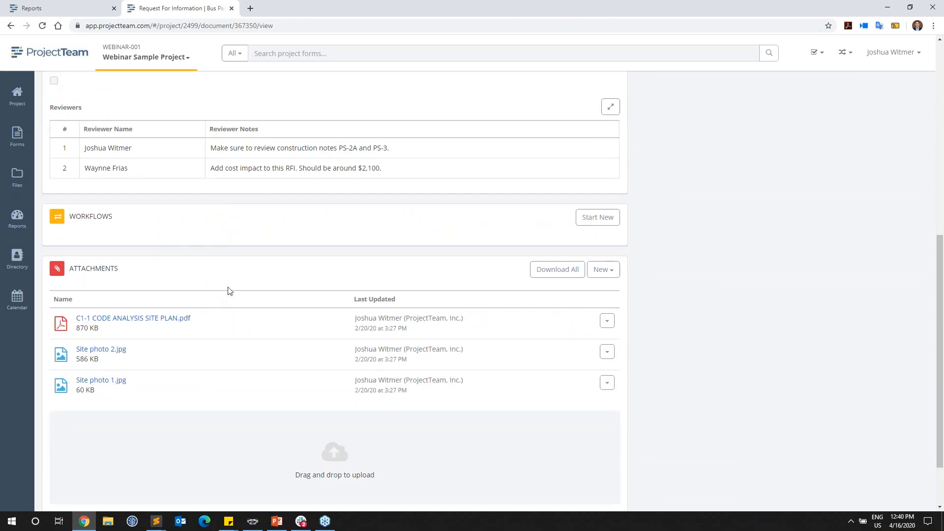
pyautogui.scroll(6, 628, 257)
pyautogui.scroll(2, 705, 335)
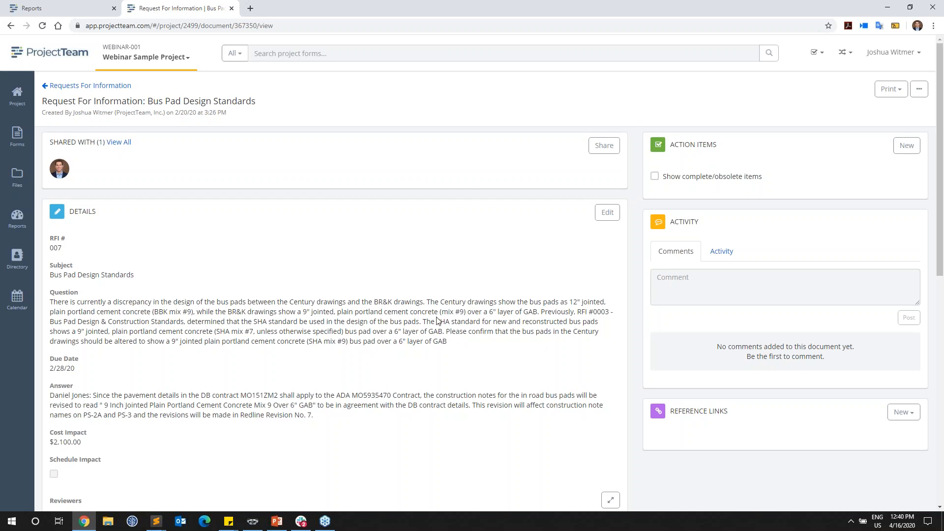
pyautogui.scroll(-6, 436, 318)
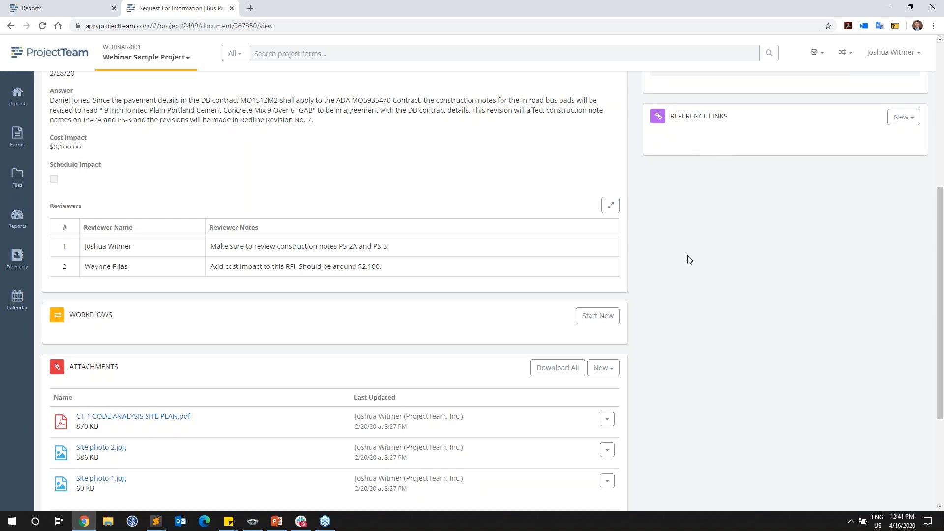
pyautogui.click(91, 7)
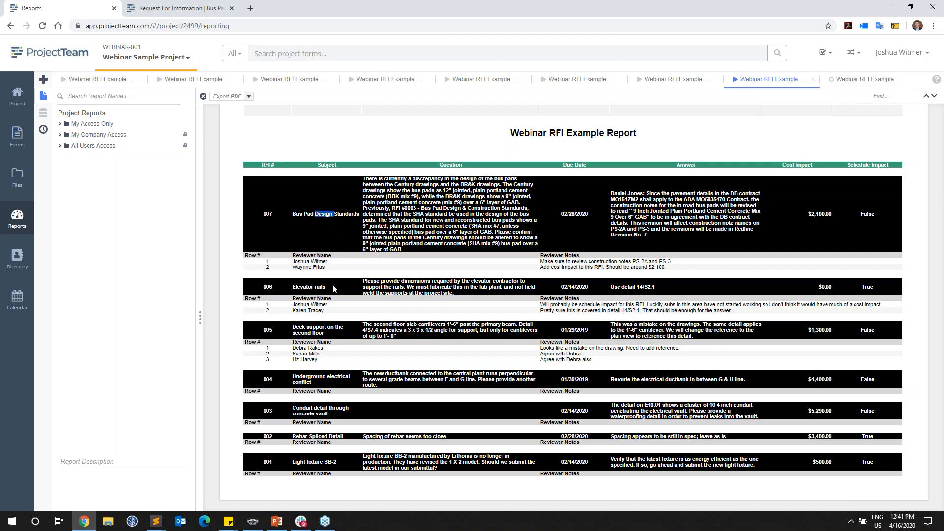
# Step: Return to the report design and give the RFI field row in the header section a white fill and black text
pyautogui.click(851, 80)
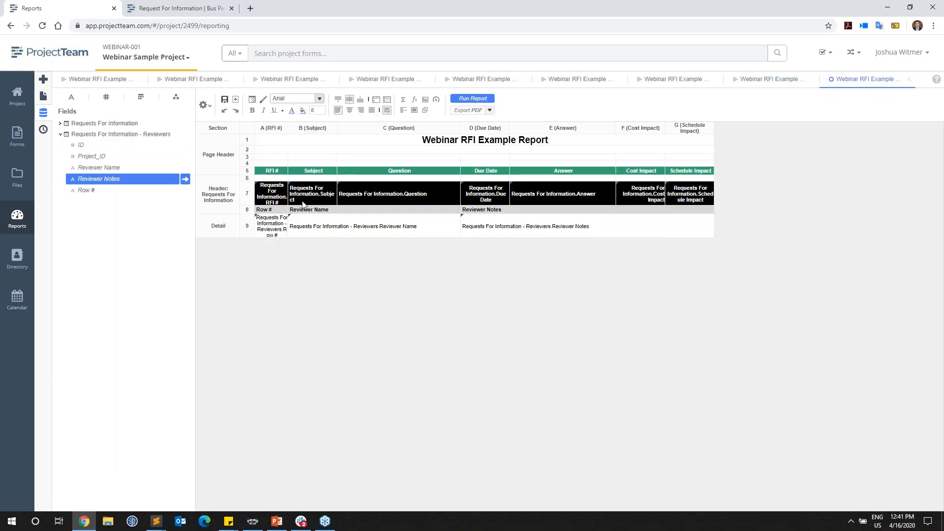
pyautogui.keyDown('shift'); pyautogui.click(683, 199); pyautogui.keyUp('shift')
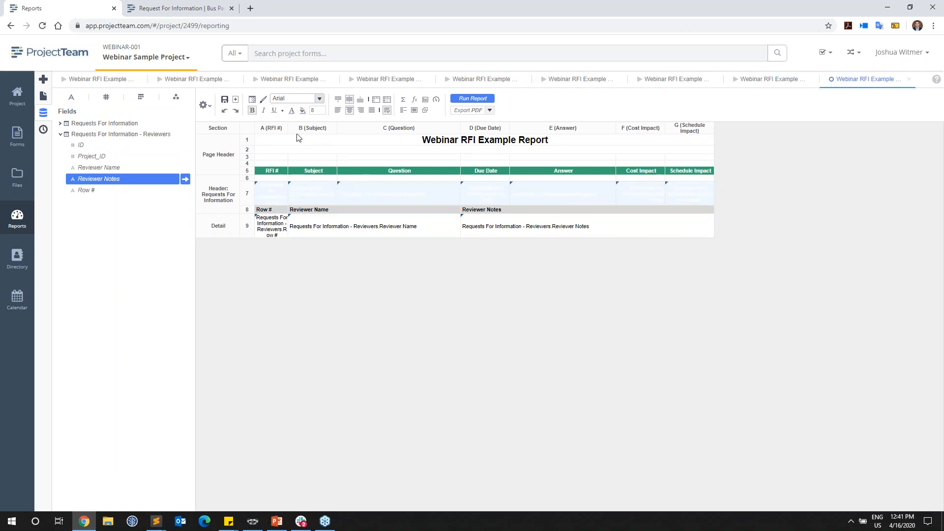
pyautogui.click(303, 111)
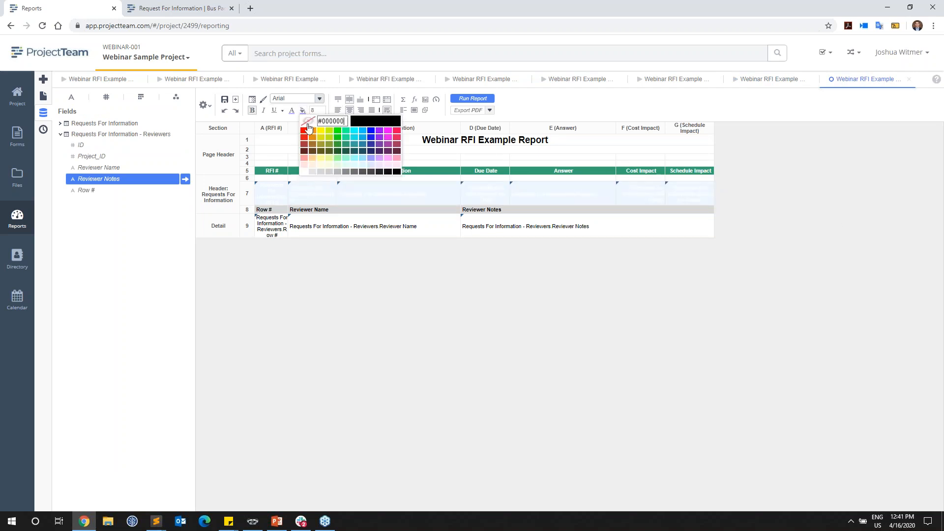
pyautogui.click(303, 172)
pyautogui.click(292, 110)
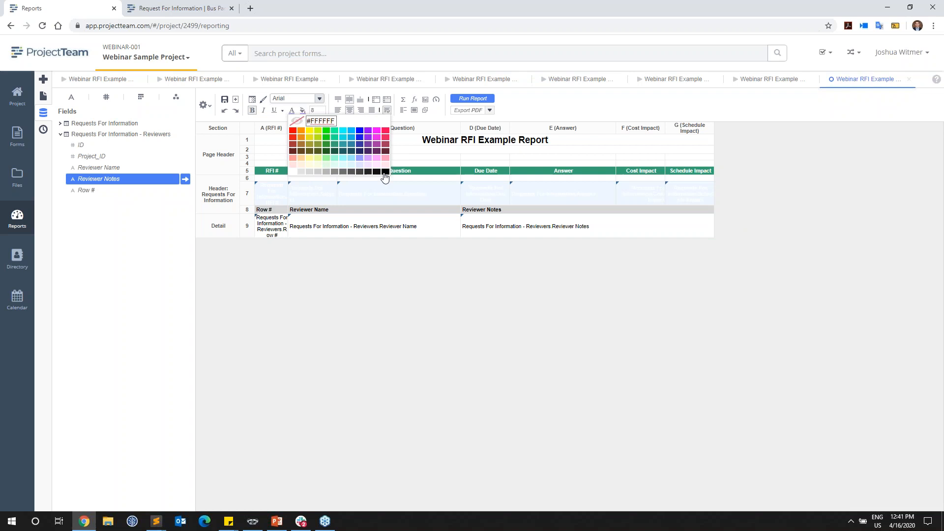
pyautogui.click(385, 172)
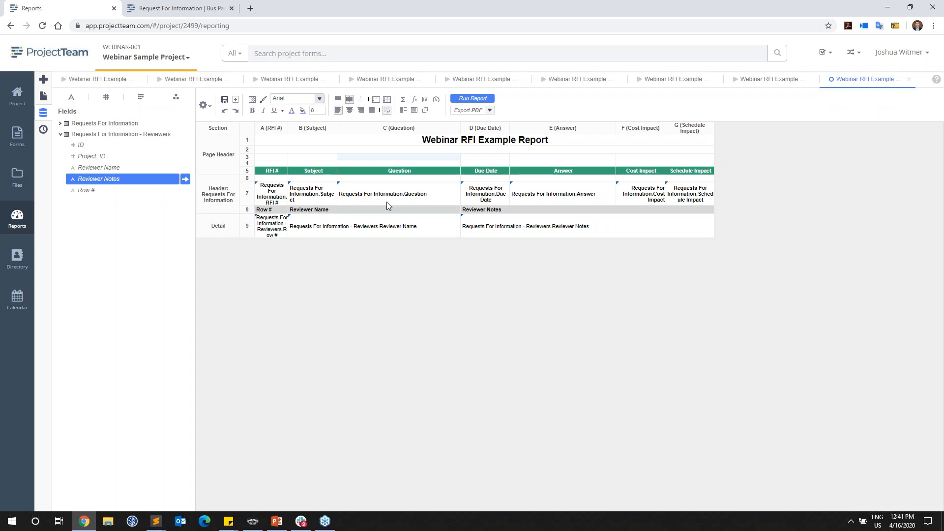
# Step: Open the formula for the RFI header's Subject field and wrap it in the DocumentLink function
pyautogui.click(326, 199)
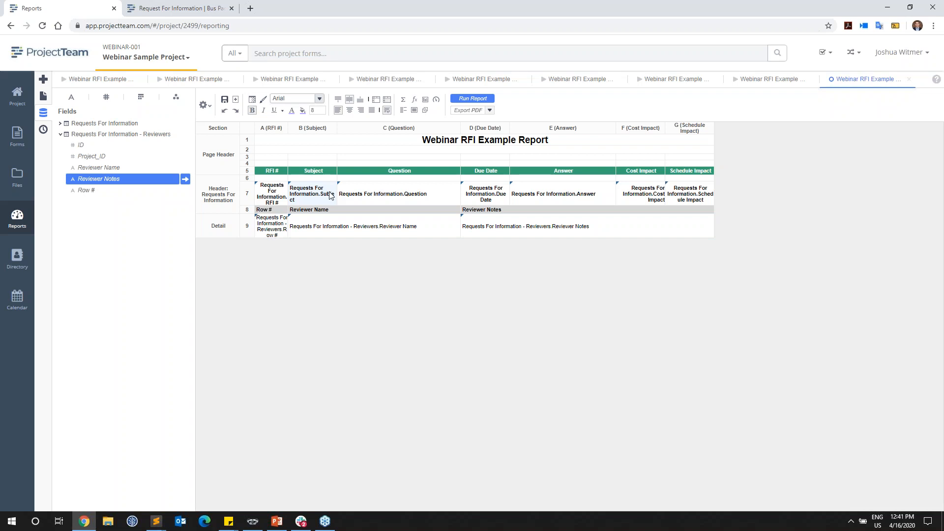
pyautogui.click(414, 101)
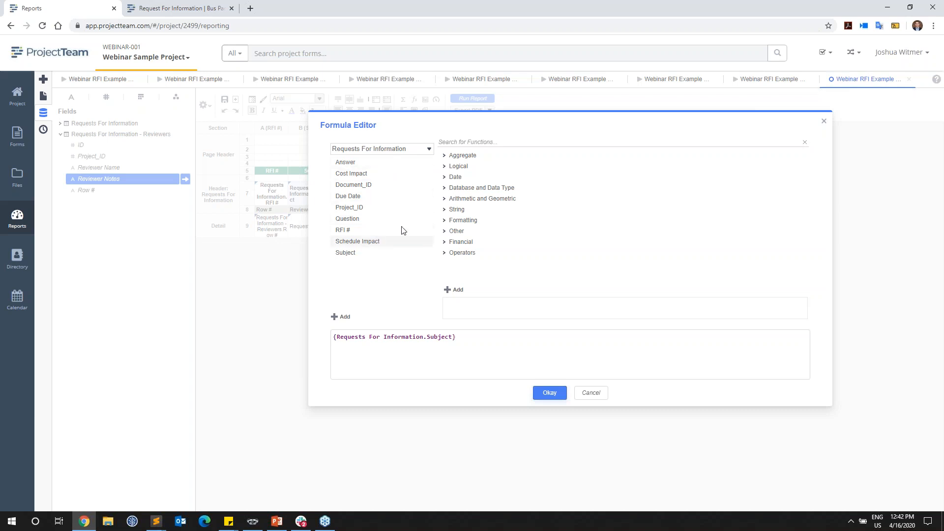
pyautogui.click(469, 143)
pyautogui.write('link')
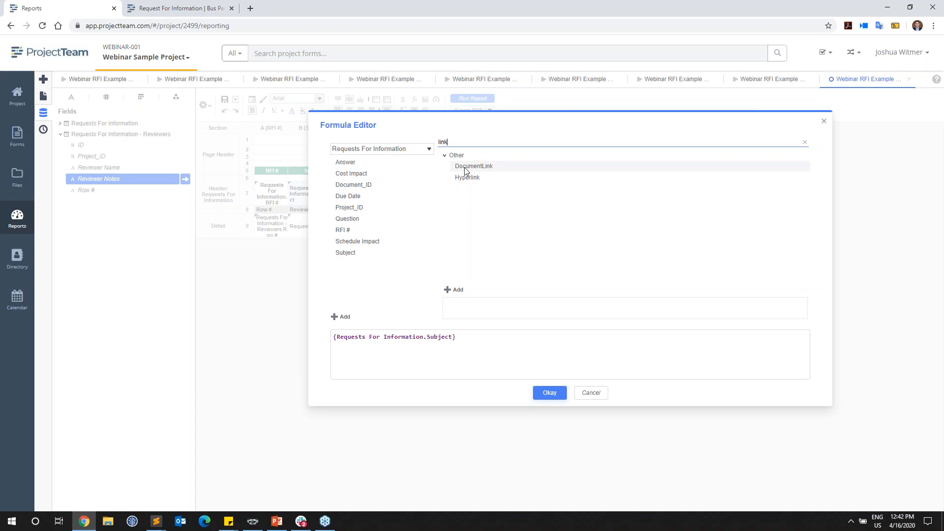
pyautogui.click(486, 171)
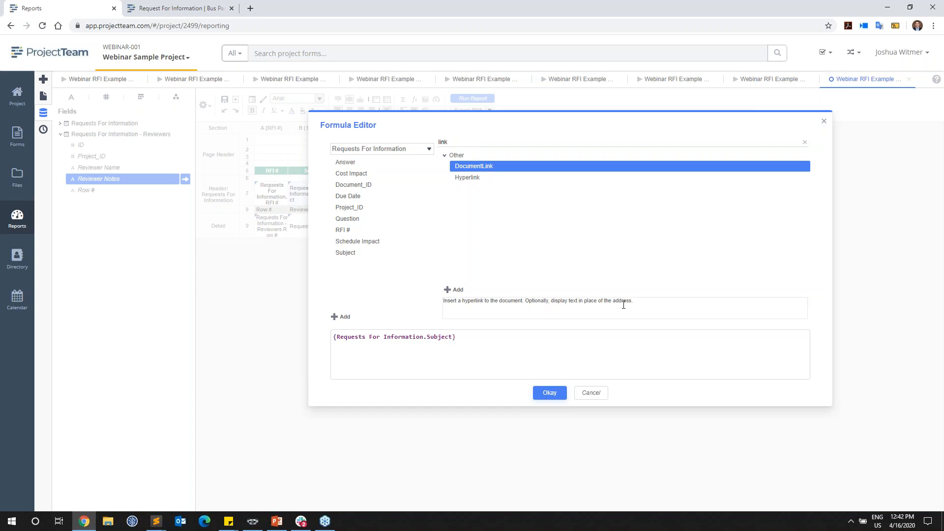
pyautogui.doubleClick(471, 166)
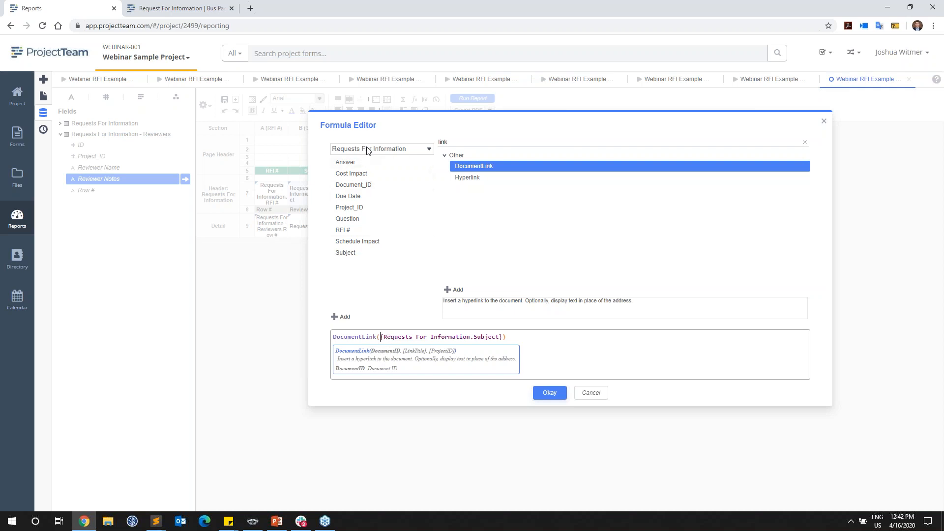
# Step: Insert Document_ID as the first DocumentLink argument, separated by a comma from Subject as the link title, and apply the formula
pyautogui.click(368, 187)
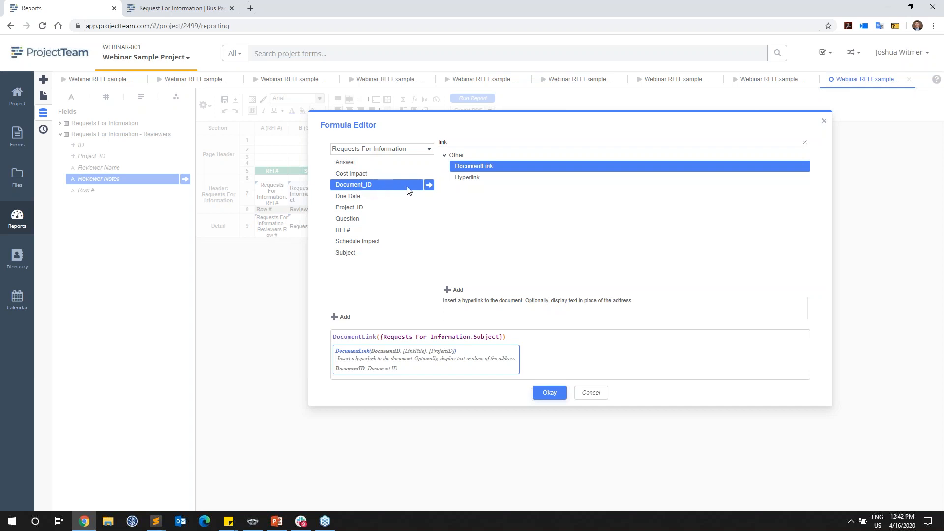
pyautogui.click(429, 185)
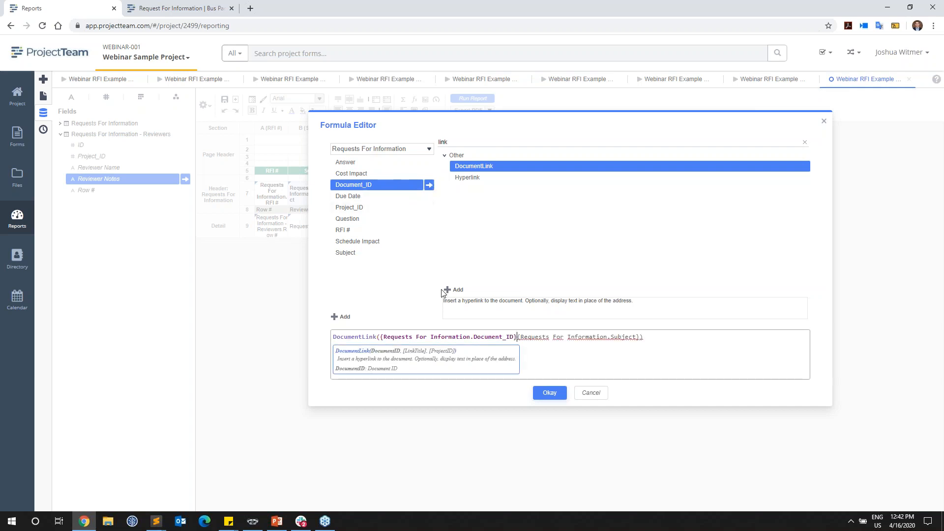
pyautogui.write(',')
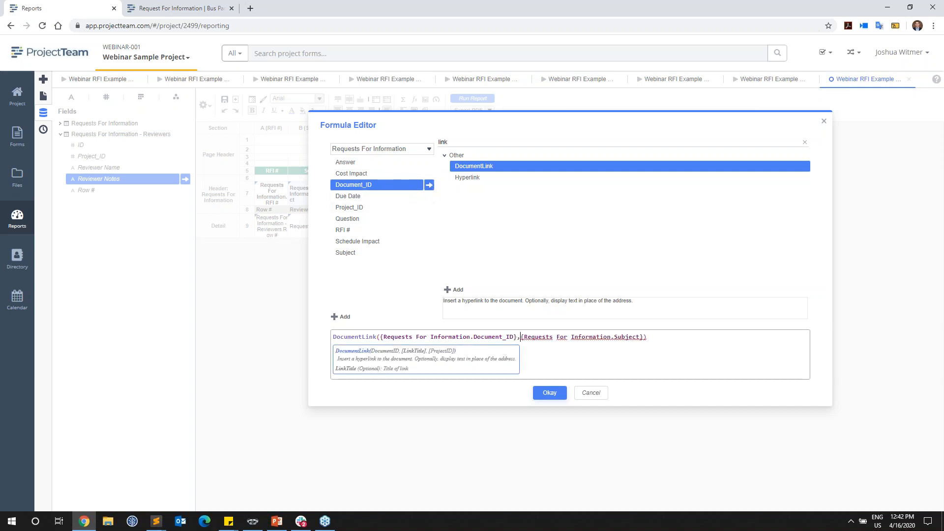
pyautogui.click(549, 392)
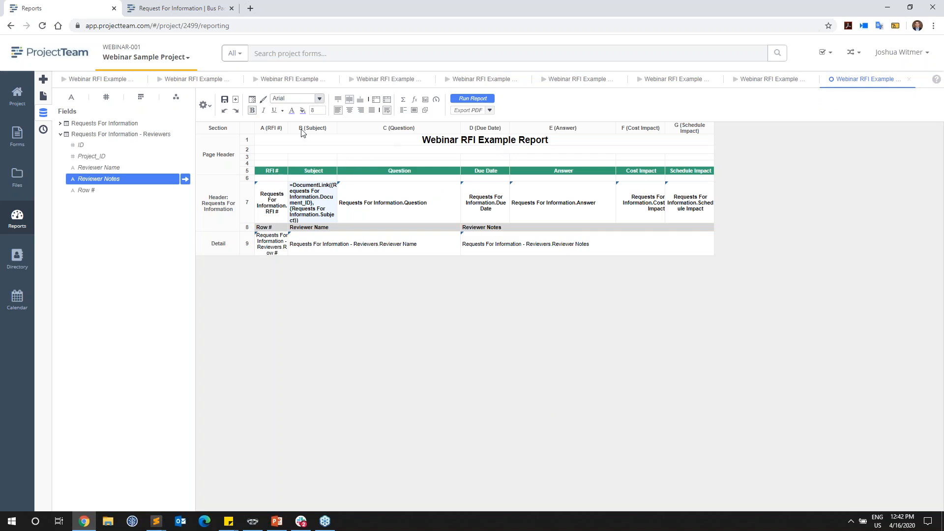
# Step: Color the Subject link formula's text blue and run the report
pyautogui.click(292, 110)
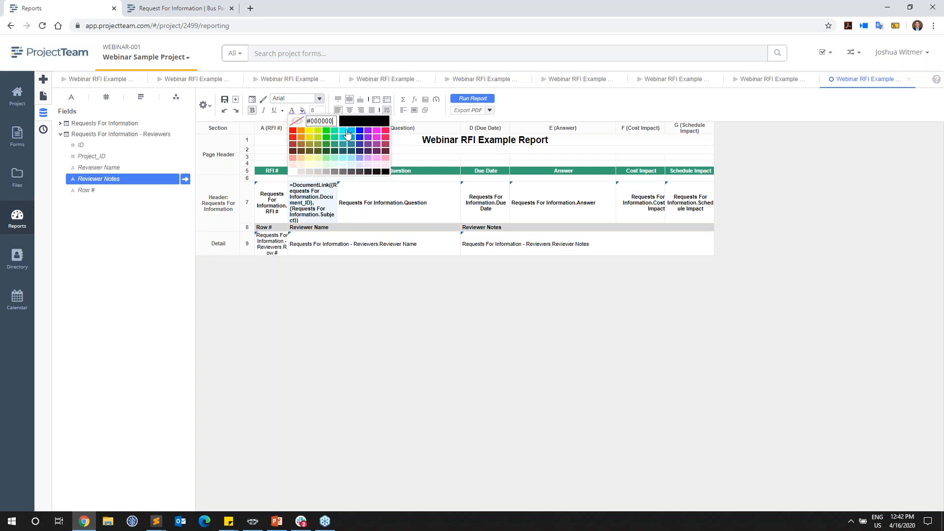
pyautogui.click(360, 131)
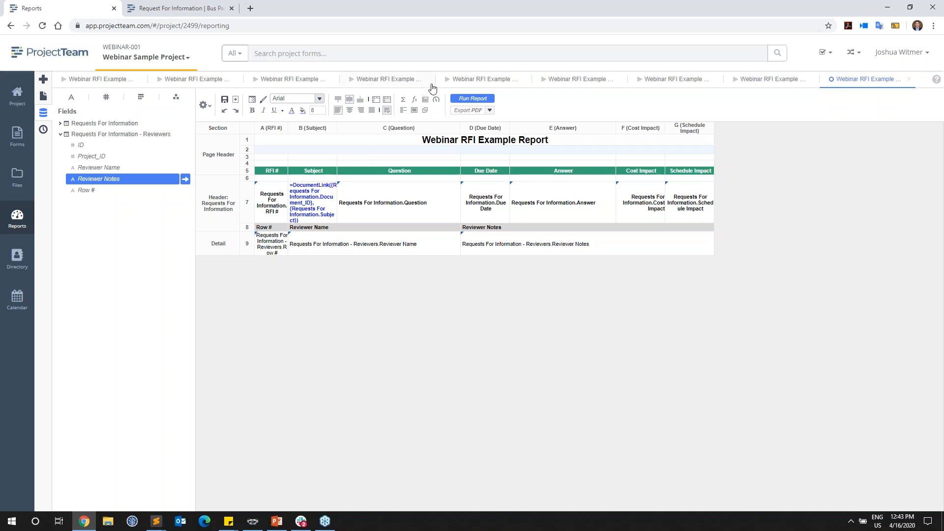
pyautogui.click(466, 100)
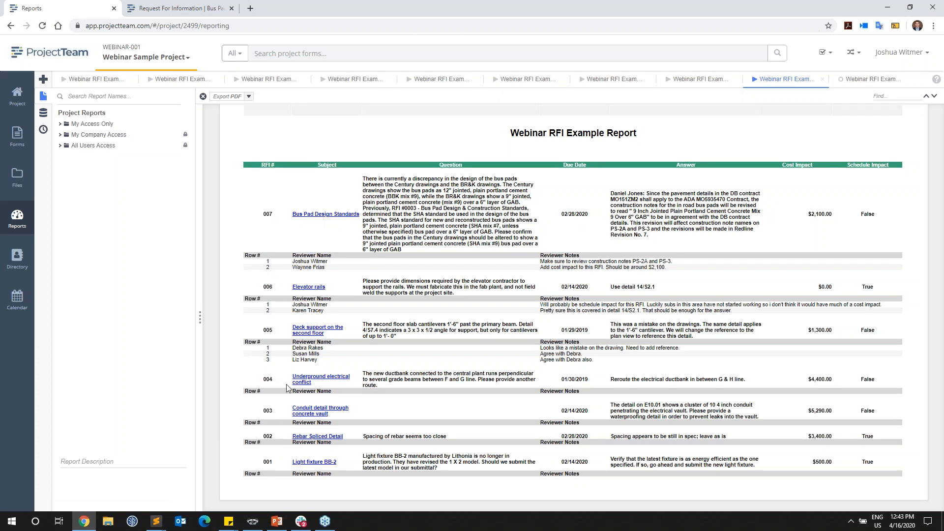
# Step: Test the Underground electrical conflict link in the report, check the RFI it opens, and return to the report
pyautogui.click(305, 380)
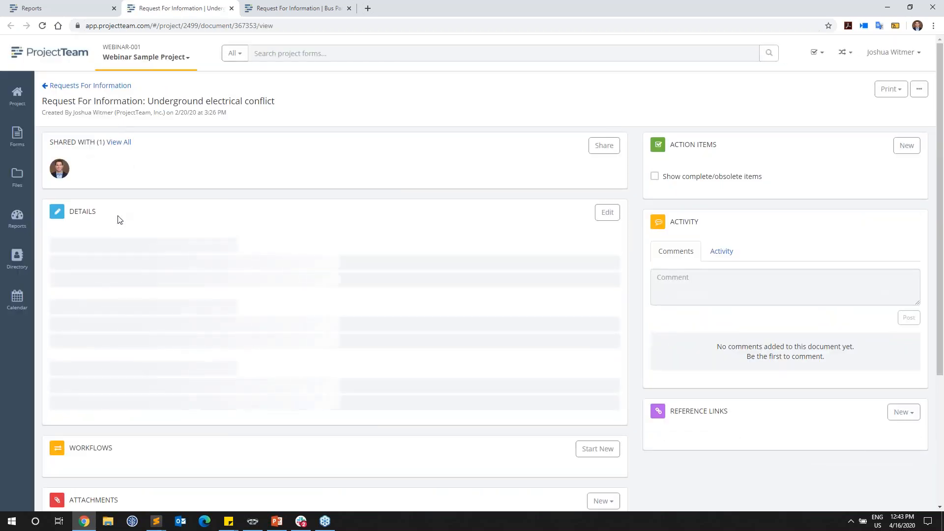
pyautogui.moveTo(62, 248); pyautogui.dragTo(49, 250)
pyautogui.click(164, 277)
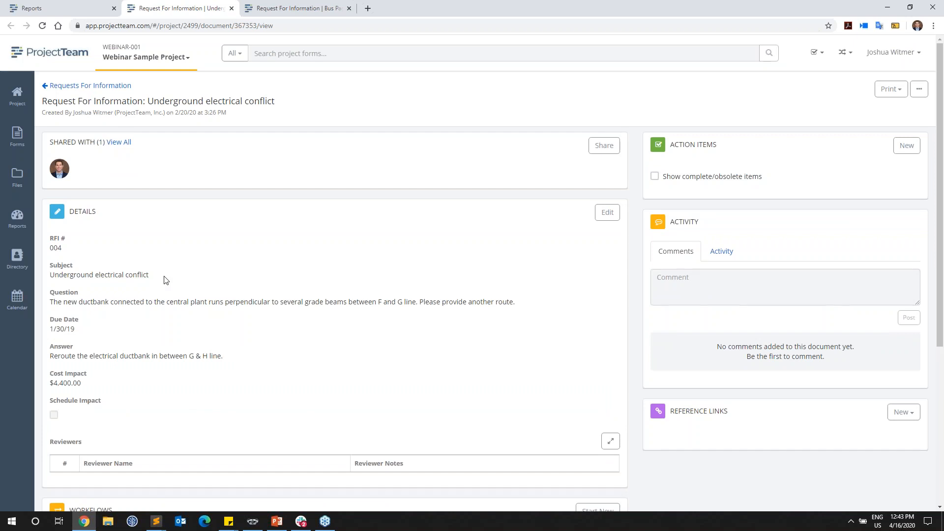
pyautogui.click(85, 9)
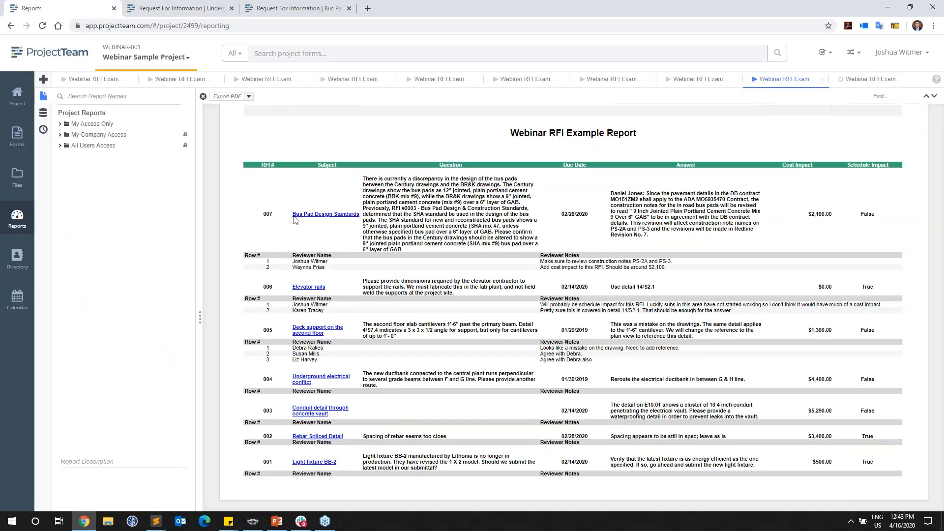
# Step: Export the report to PDF, look through its pages, and follow the Elevator rails link to its RFI
pyautogui.click(227, 97)
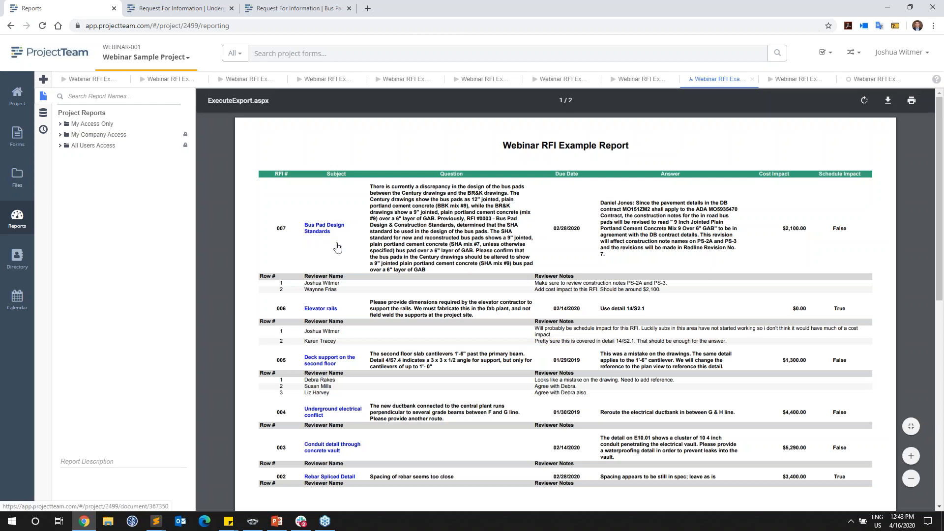
pyautogui.scroll(-2, 338, 288)
pyautogui.scroll(2, 338, 288)
pyautogui.click(319, 310)
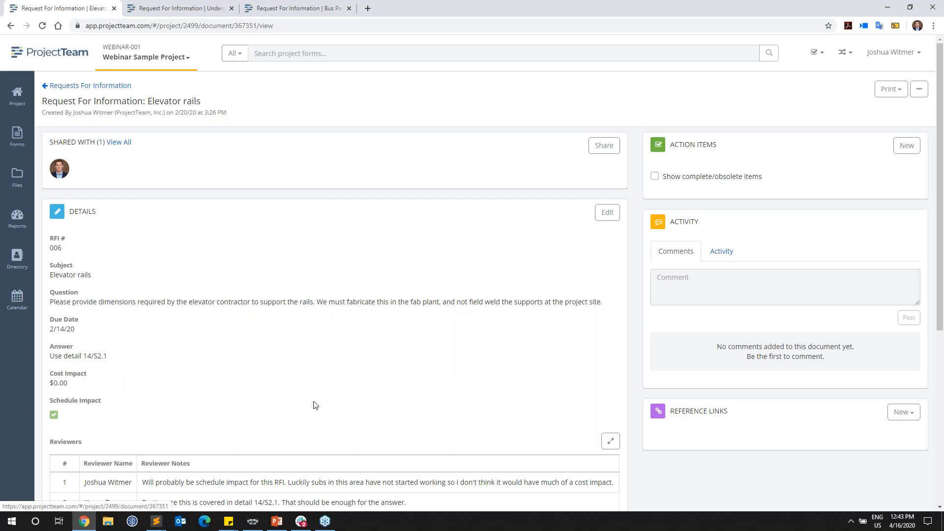
# Step: Switch to the PowerPoint presentation and start the slide show from the Additional Training slide
pyautogui.click(277, 522)
pyautogui.scroll(-1, 153, 427)
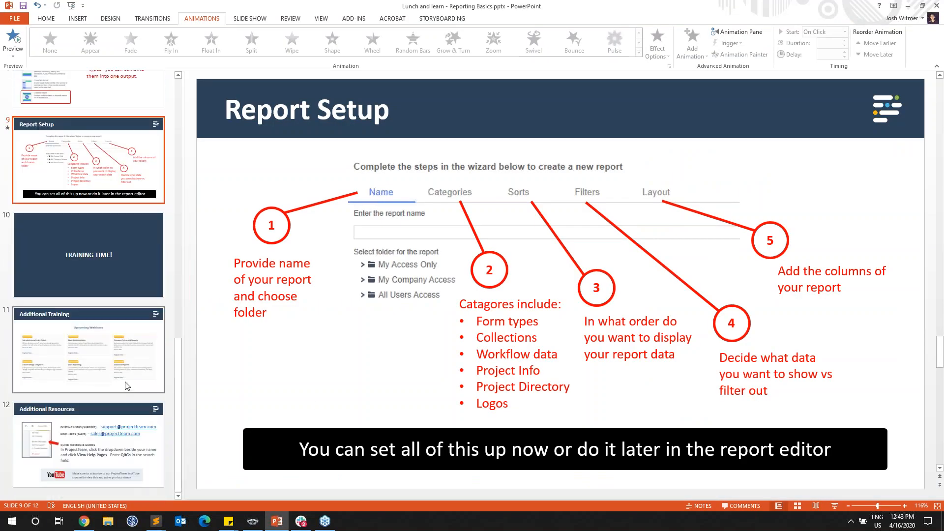
pyautogui.click(88, 354)
pyautogui.click(835, 505)
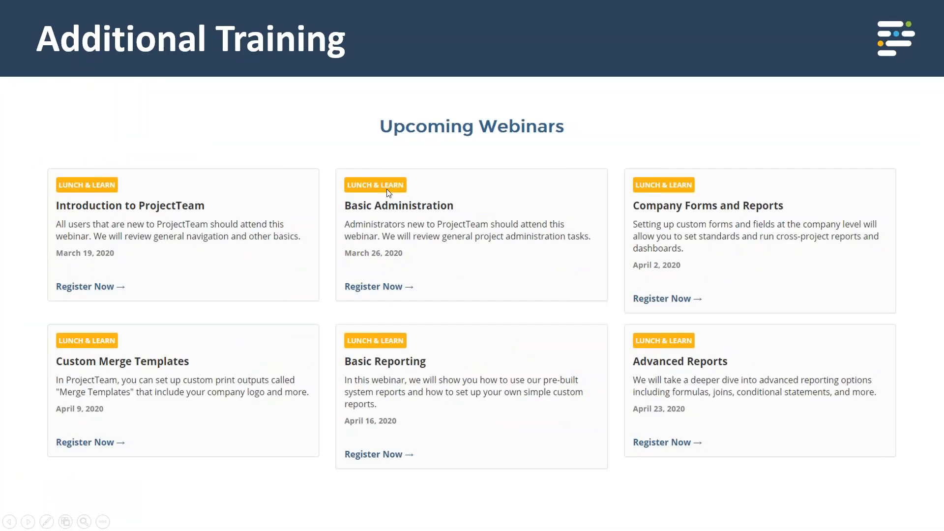